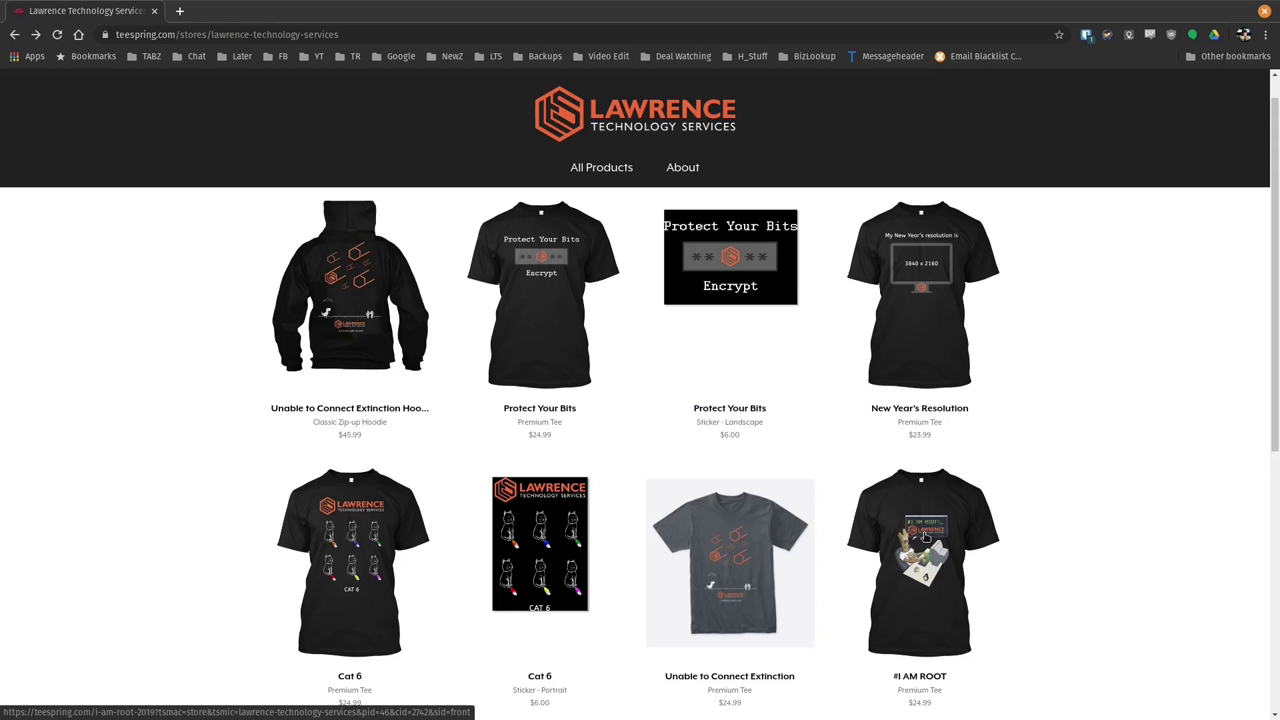
Open the #1 I AM ROOT tee listing in the Teespring store.
{"action": "left_click", "coordinate": [925, 537]}
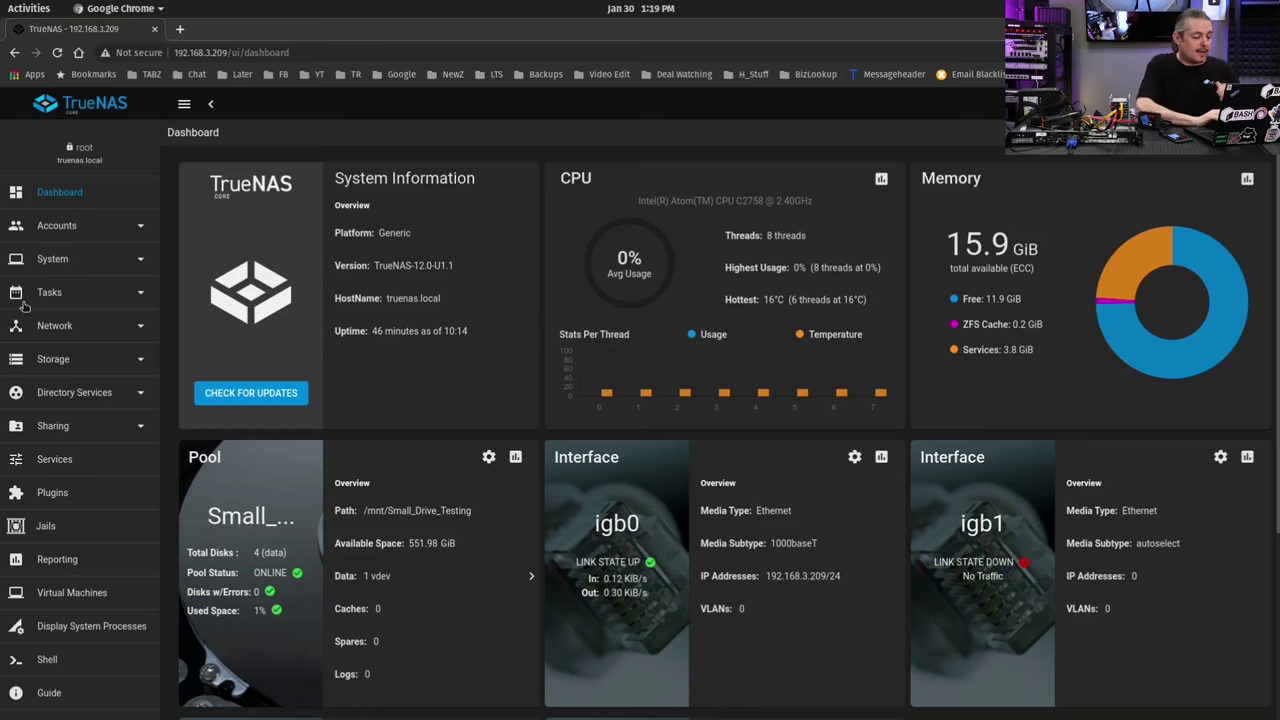
Go to Storage > Pools and select the Small_Drive_Testing pool row.
{"action": "left_click", "coordinate": [76, 360]}
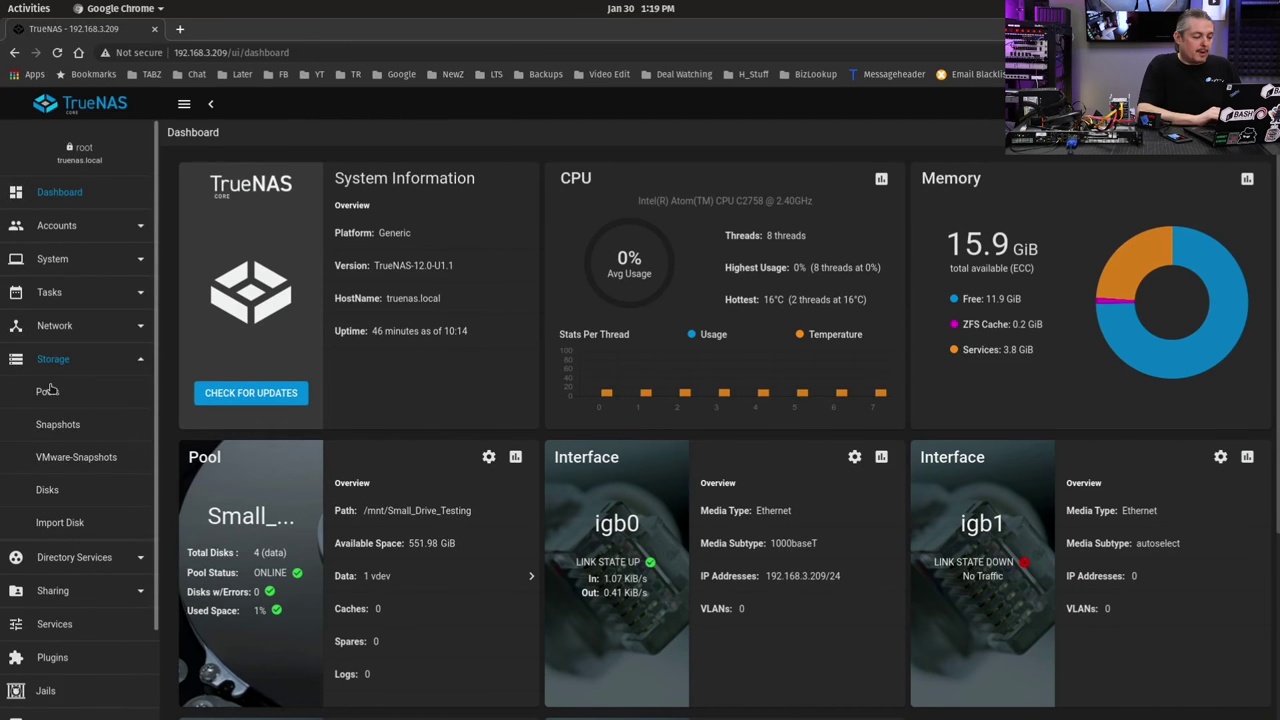
{"action": "left_click", "coordinate": [47, 391]}
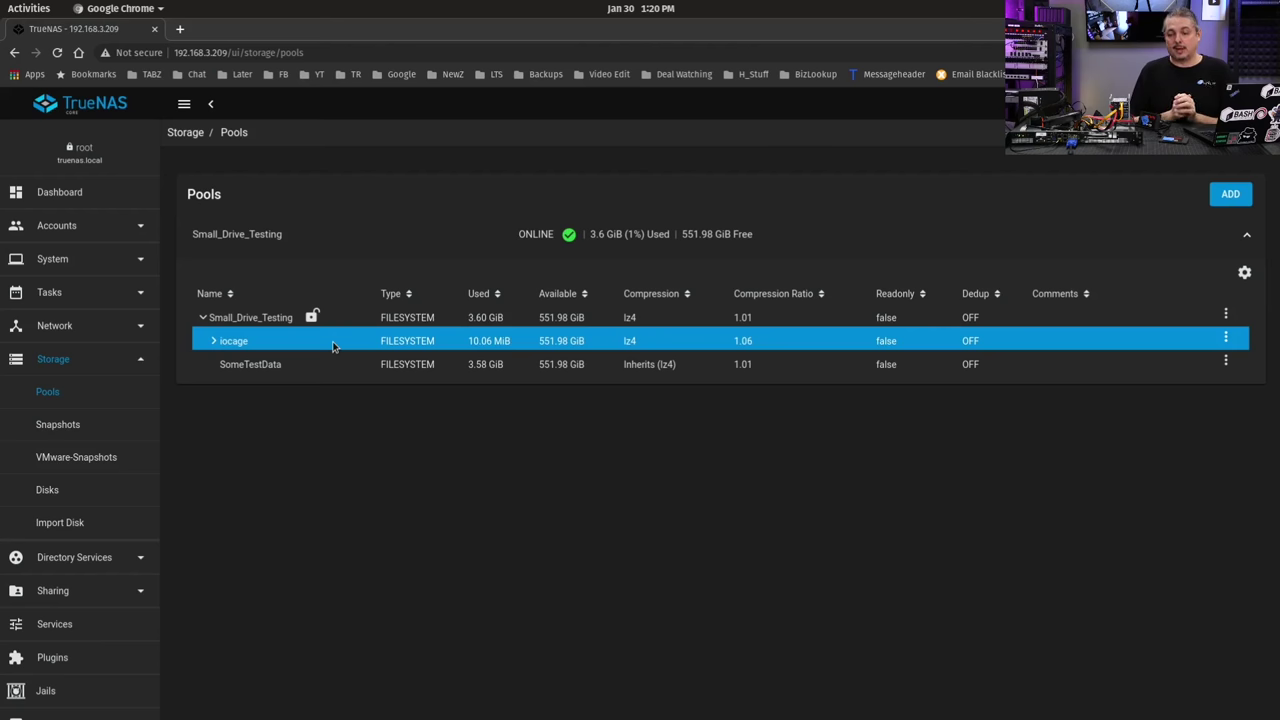
{"action": "left_click", "coordinate": [450, 317]}
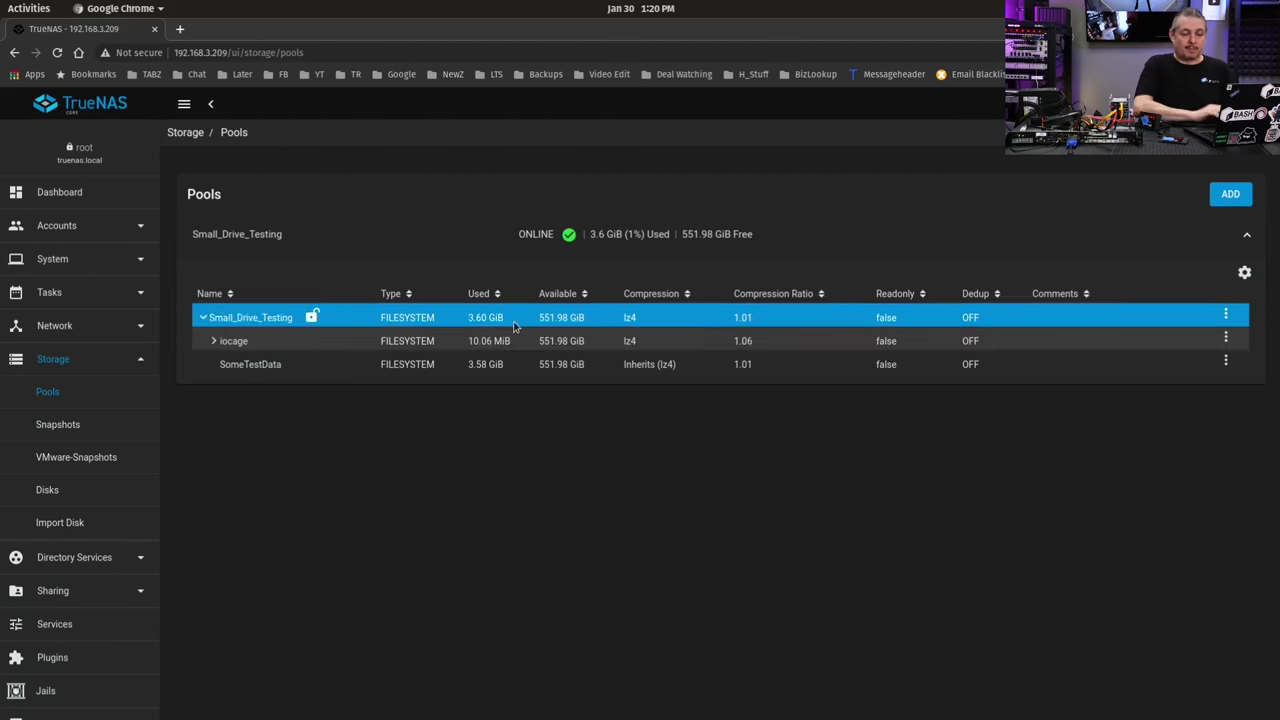
{"action": "left_click", "coordinate": [1060, 340]}
{"action": "left_click", "coordinate": [1149, 316]}
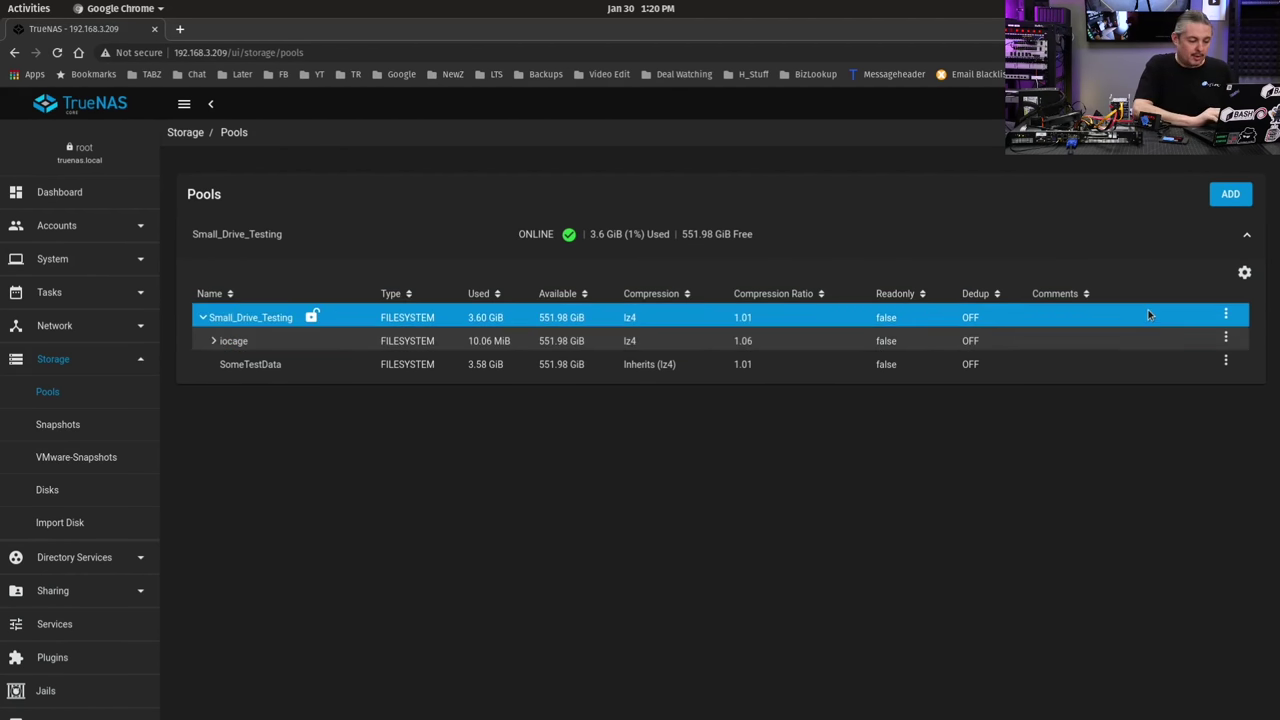
Open Small_Drive_Testing's Encryption Options and choose the Passphrase encryption type.
{"action": "left_click", "coordinate": [1227, 313]}
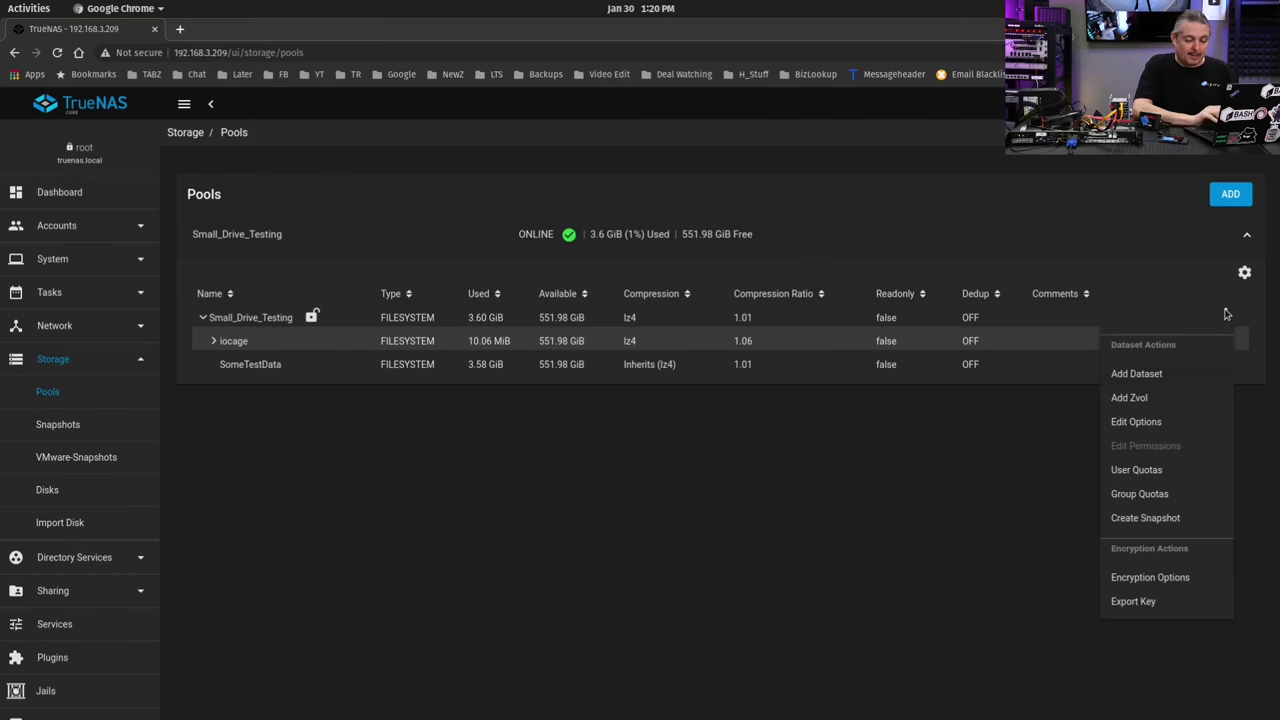
{"action": "left_click", "coordinate": [1179, 586]}
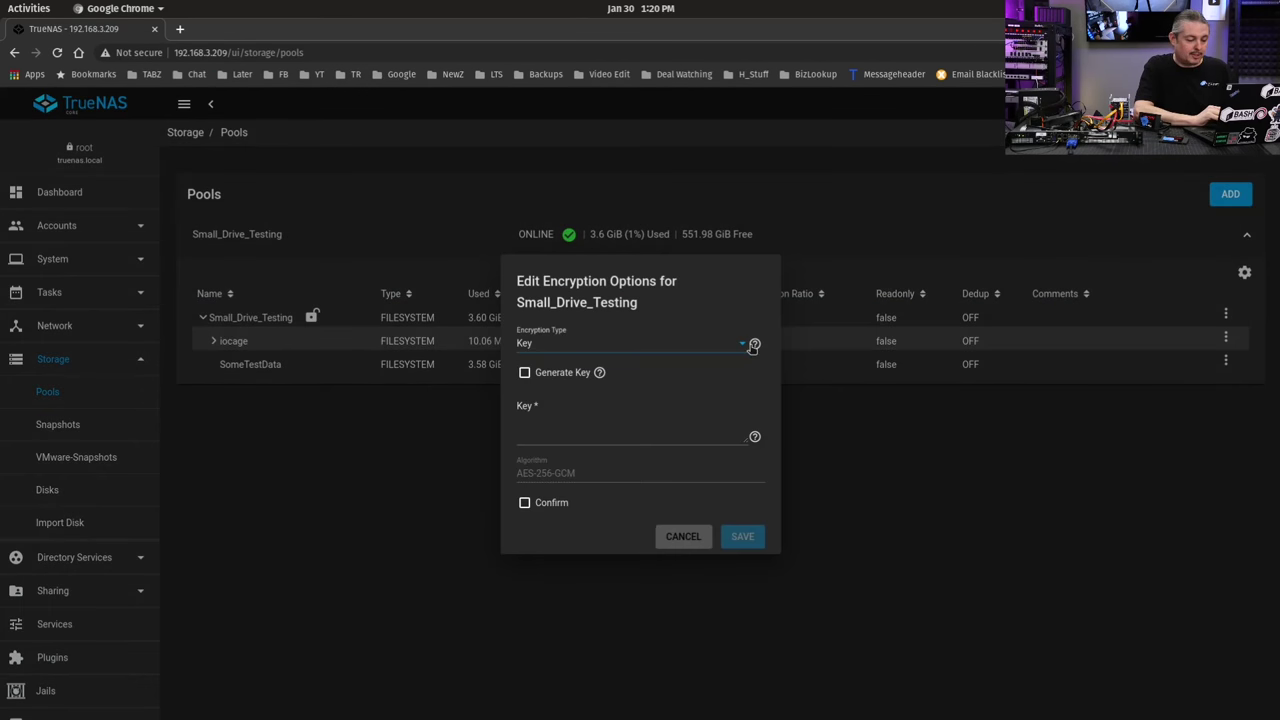
{"action": "left_click", "coordinate": [599, 349]}
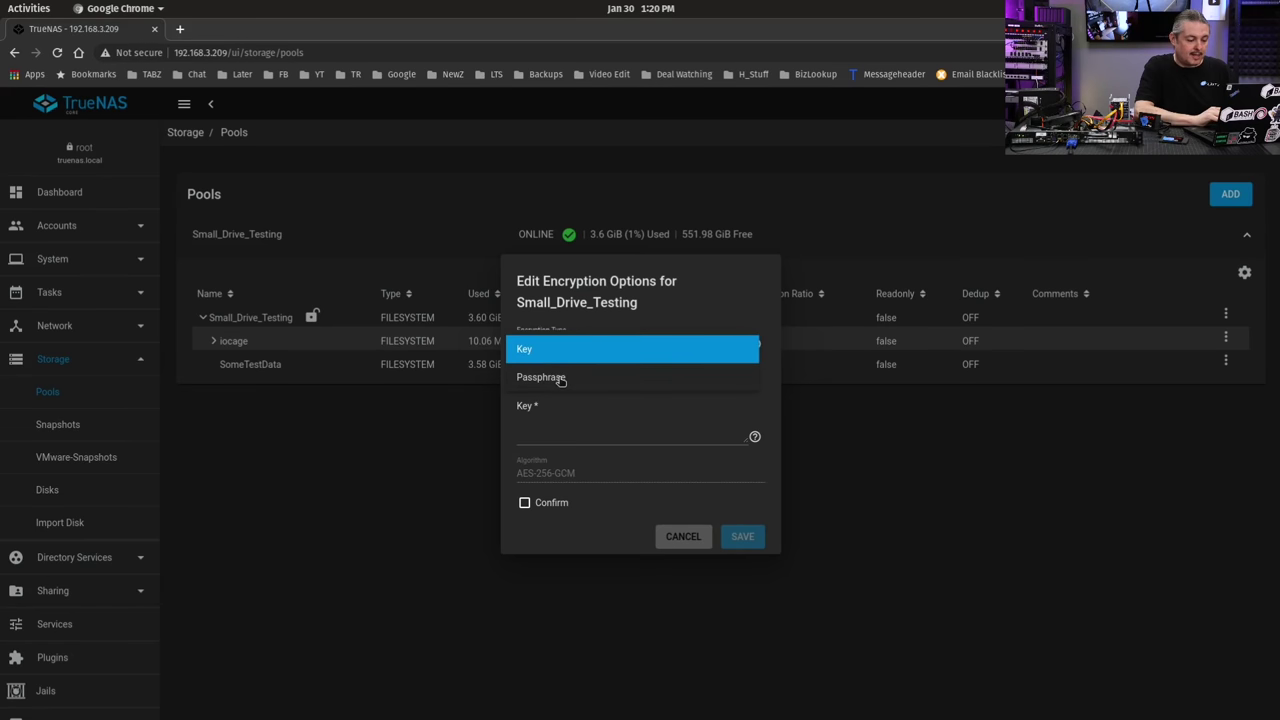
{"action": "left_click", "coordinate": [566, 376]}
Enter and confirm the new passphrase, acknowledge the change, and save the encryption settings.
{"action": "left_click", "coordinate": [574, 367]}
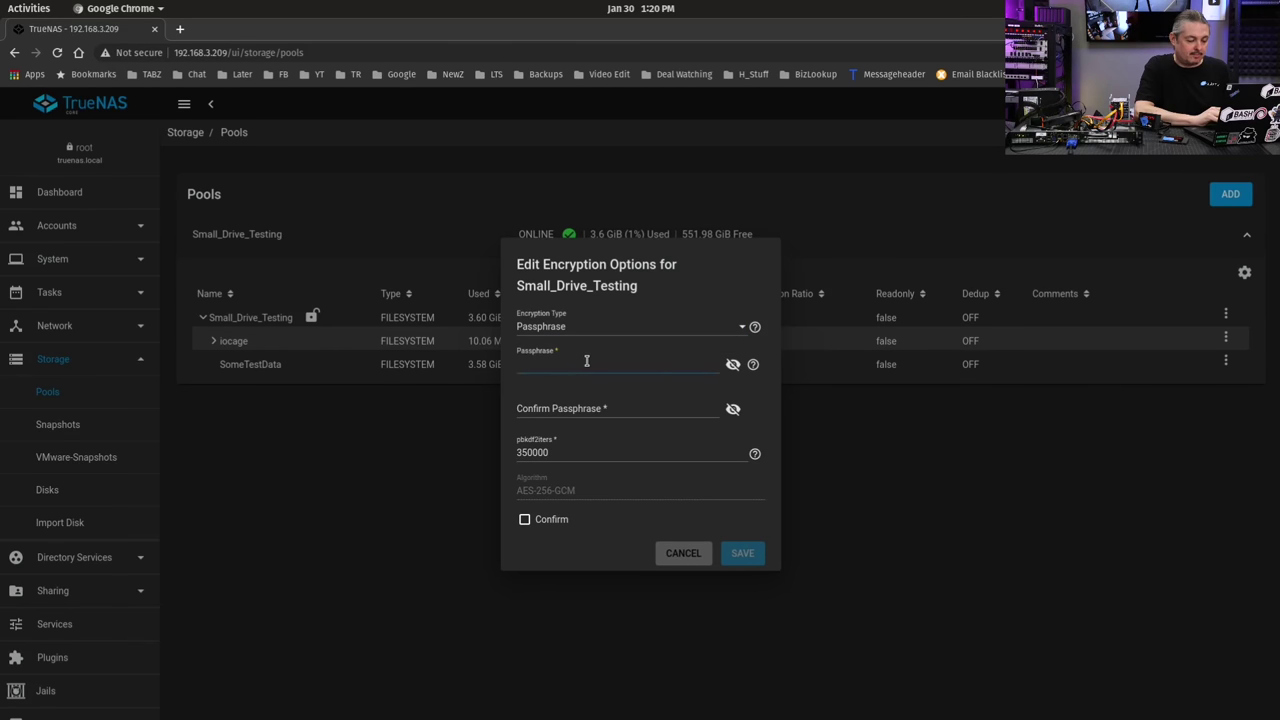
{"action": "type", "text": "a"}
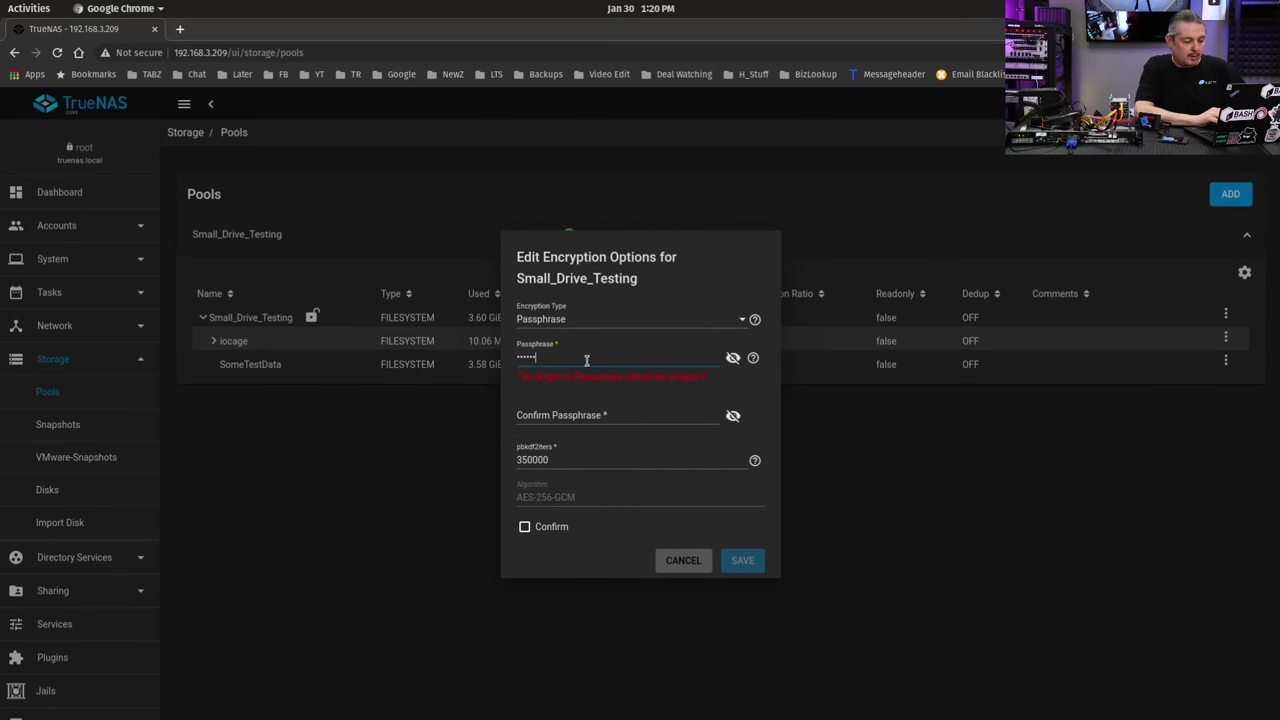
{"action": "left_click", "coordinate": [557, 411]}
{"action": "left_click", "coordinate": [567, 353]}
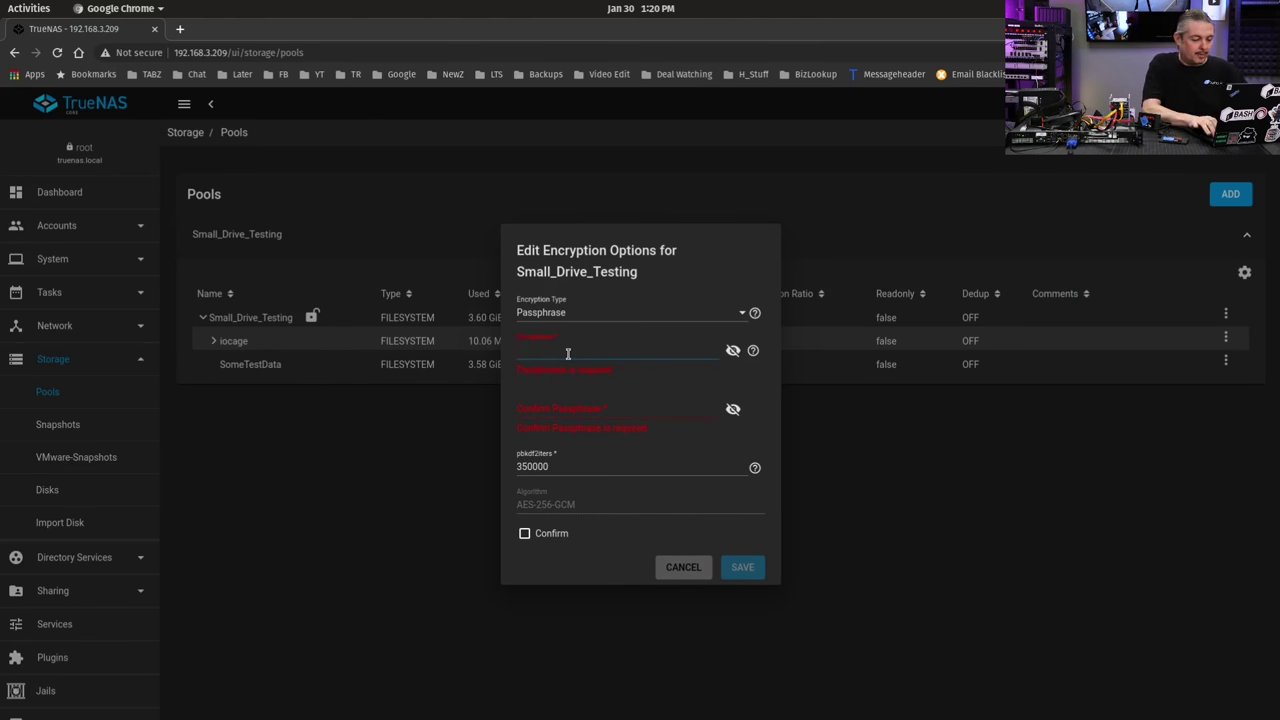
{"action": "type", "text": "aa"}
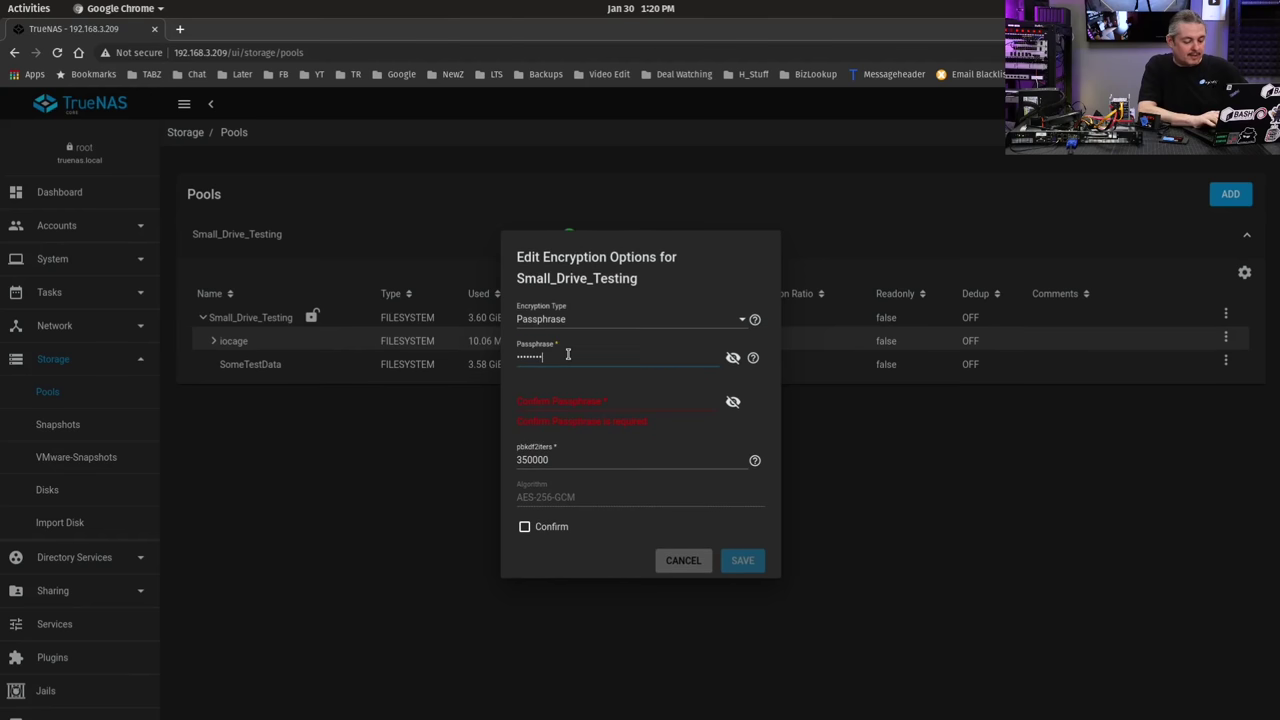
{"action": "left_click", "coordinate": [557, 400]}
{"action": "type", "text": "a"}
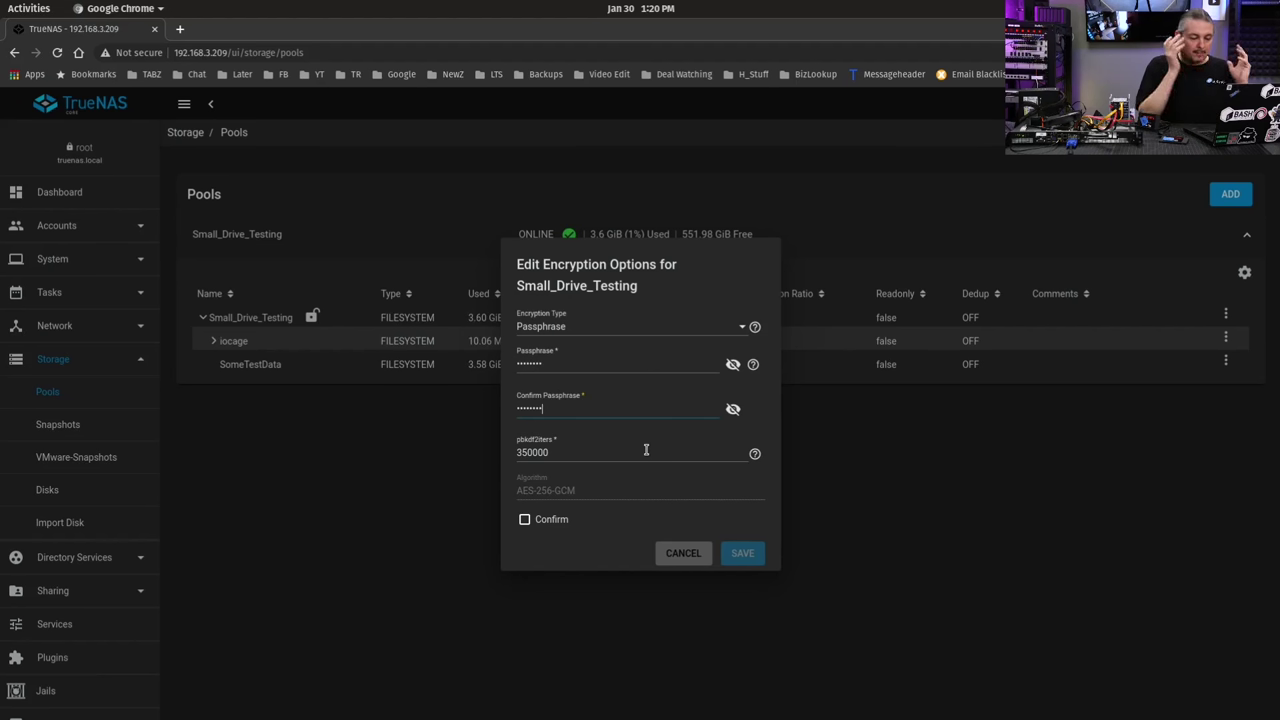
{"action": "left_click", "coordinate": [552, 522]}
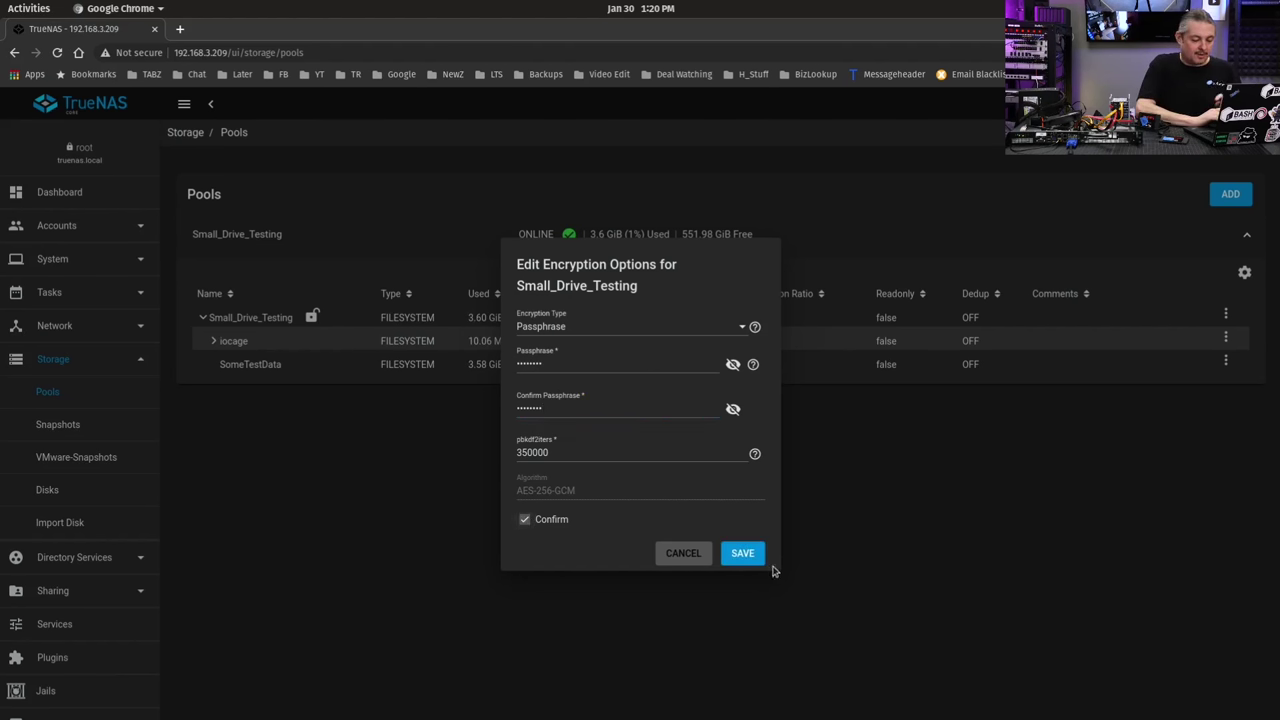
{"action": "left_click", "coordinate": [743, 555]}
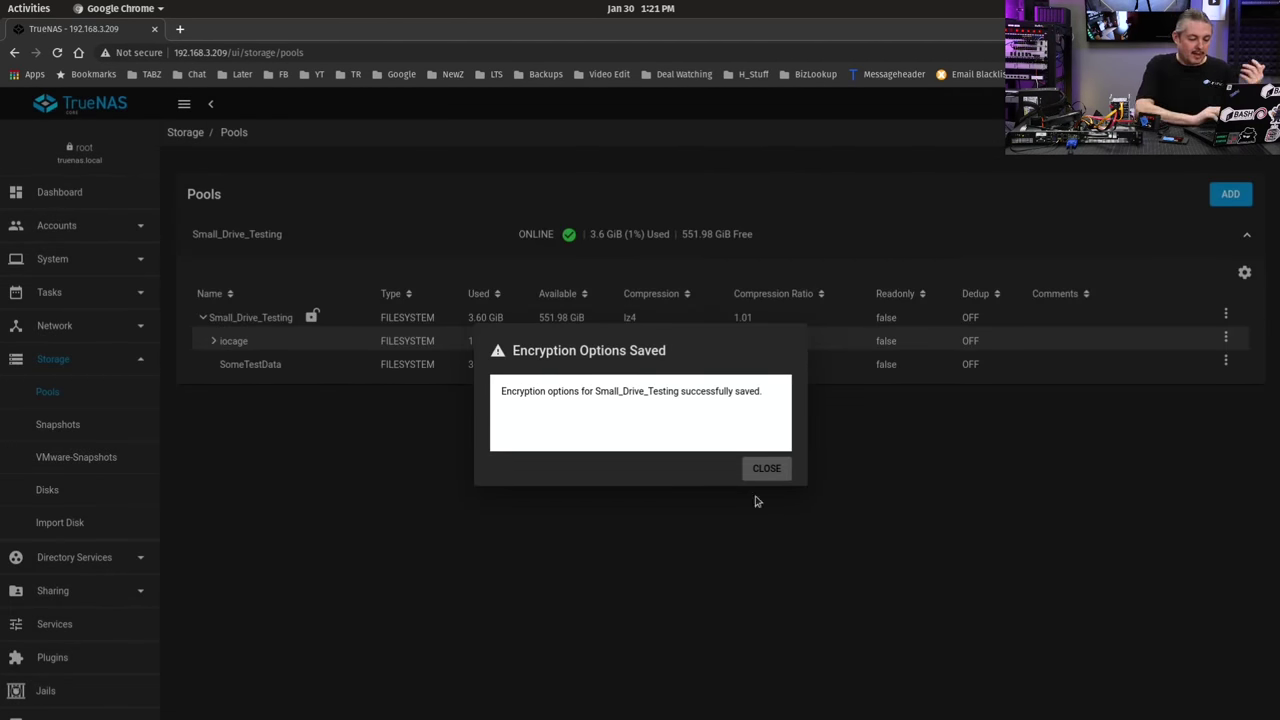
{"action": "left_click", "coordinate": [766, 469]}
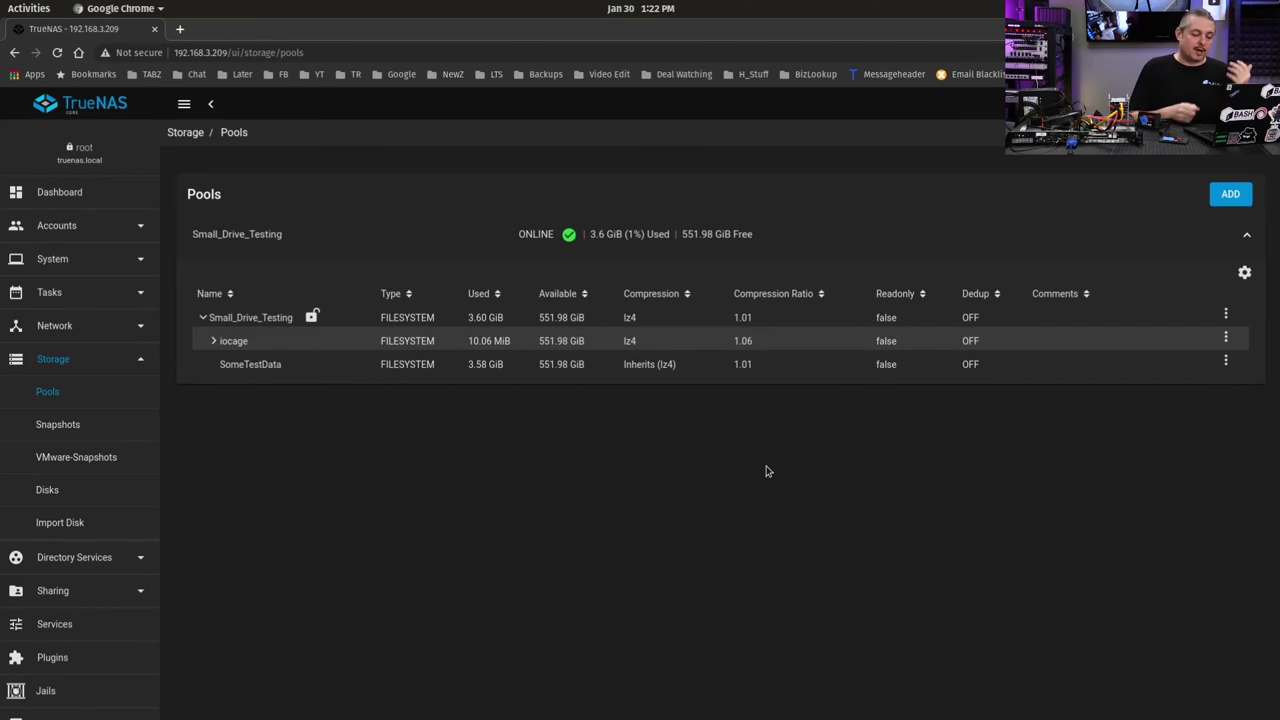
Export the pool's dataset keys using the saved root password and open the downloaded JSON.
{"action": "left_click", "coordinate": [1245, 273]}
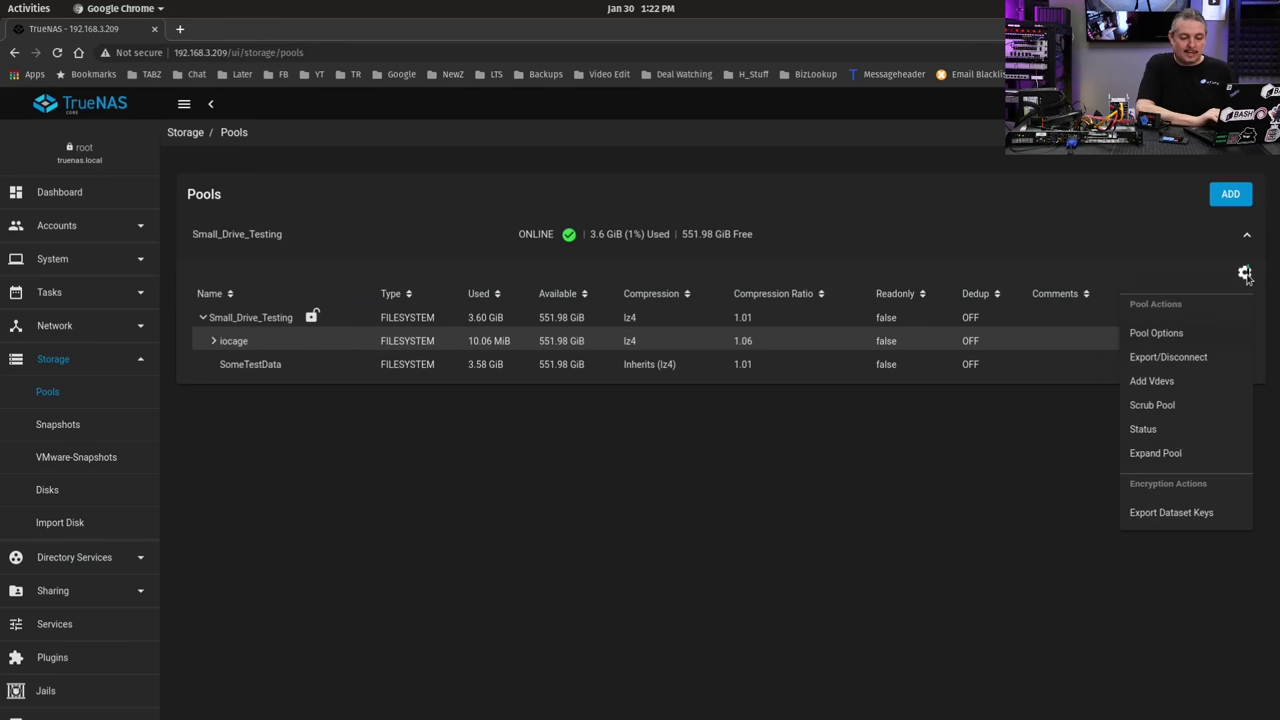
{"action": "left_click", "coordinate": [1163, 515]}
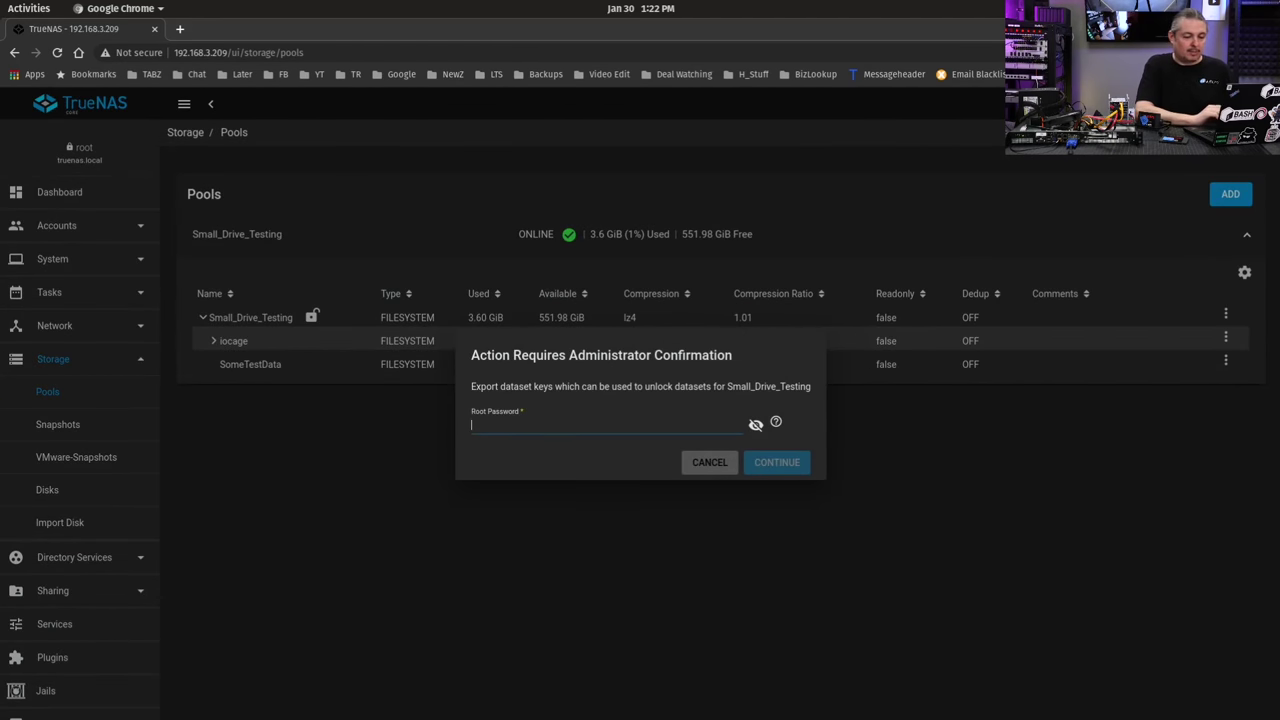
{"action": "key", "text": "ctrl+shift+y"}
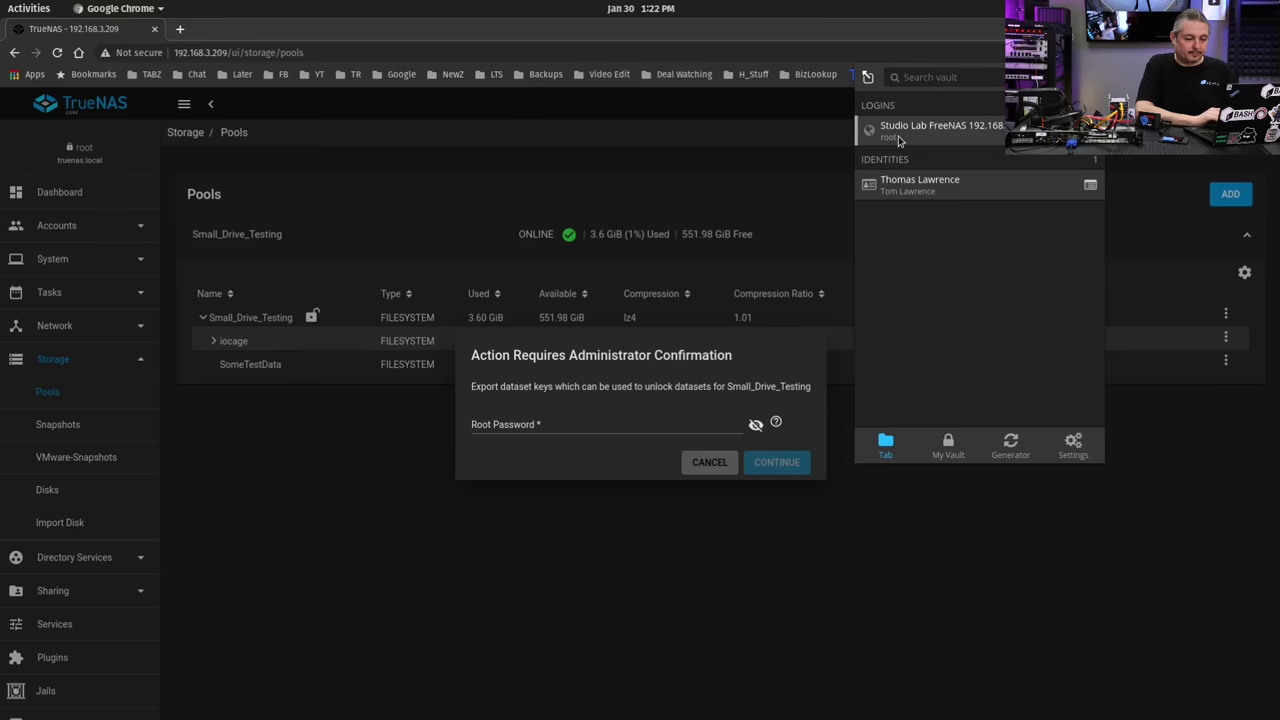
{"action": "left_click", "coordinate": [900, 140]}
{"action": "left_click", "coordinate": [769, 461]}
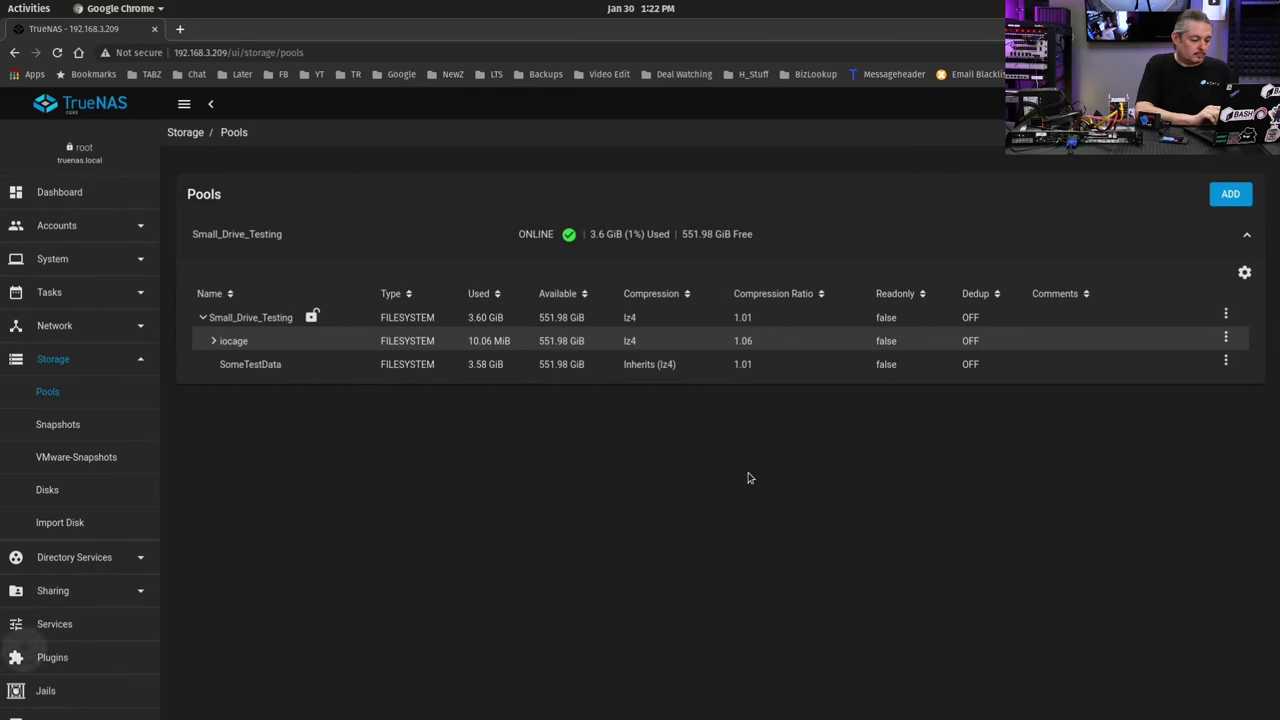
{"action": "left_click", "coordinate": [96, 692]}
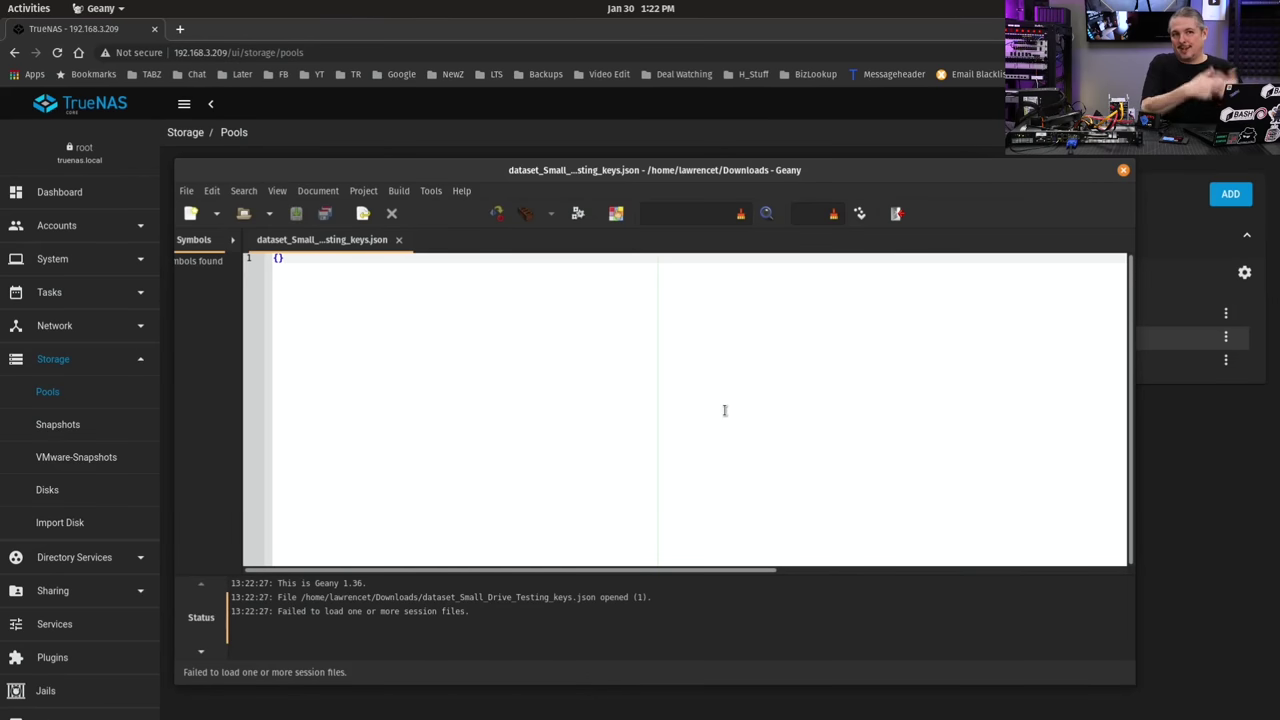
Close the empty keys file and delete dataset_Small_Drive_Testing_keys.json from Downloads.
{"action": "left_click", "coordinate": [1123, 170]}
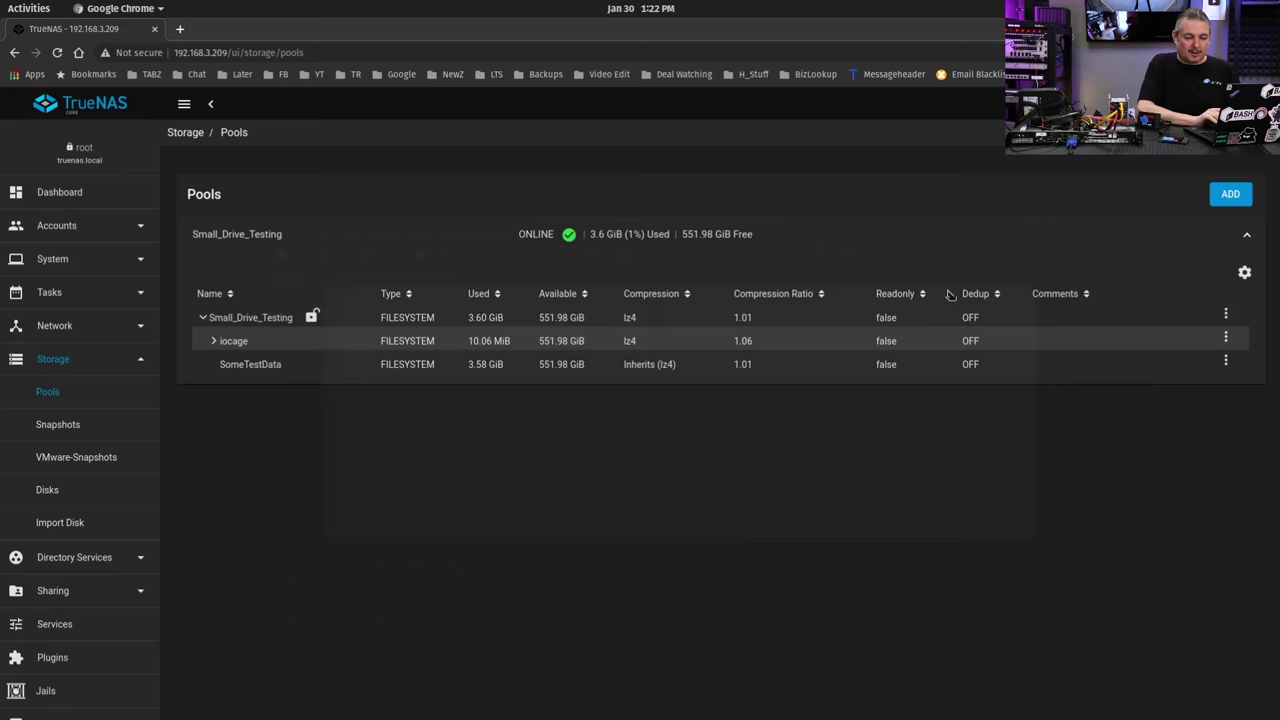
{"action": "key", "text": "alt+Tab"}
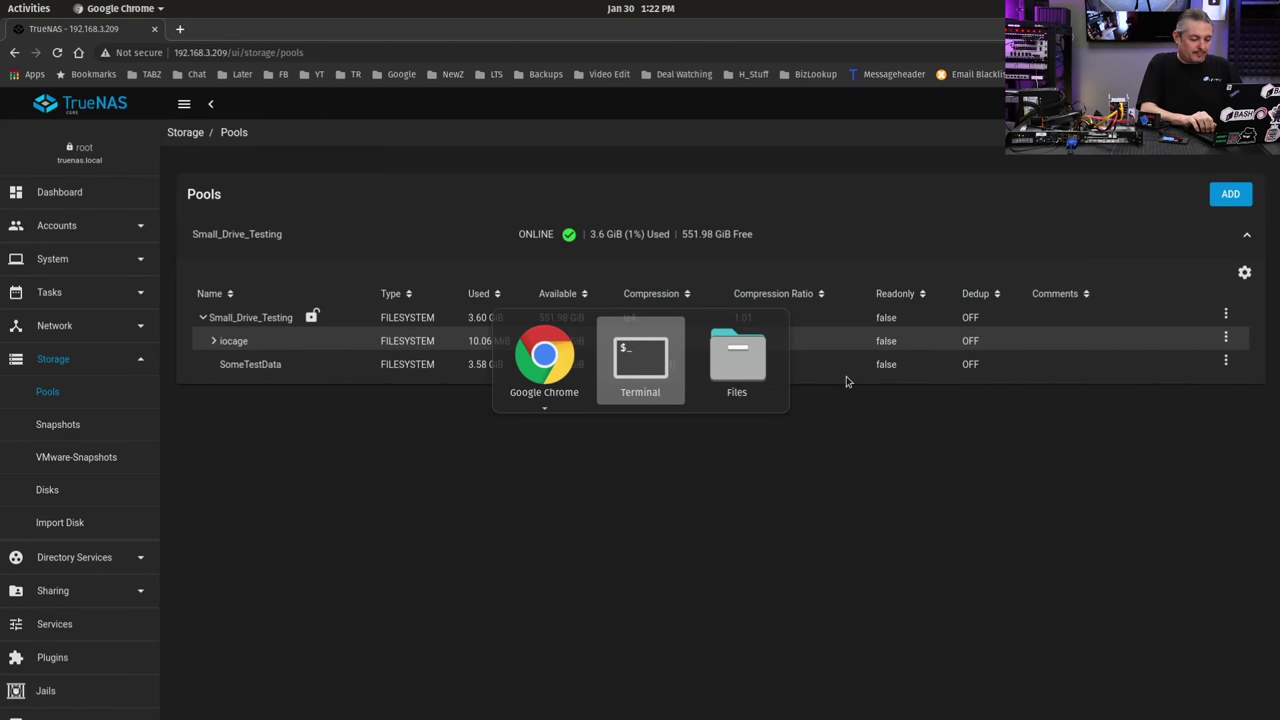
{"action": "key", "text": "alt+Tab"}
{"action": "key", "text": "Down"}
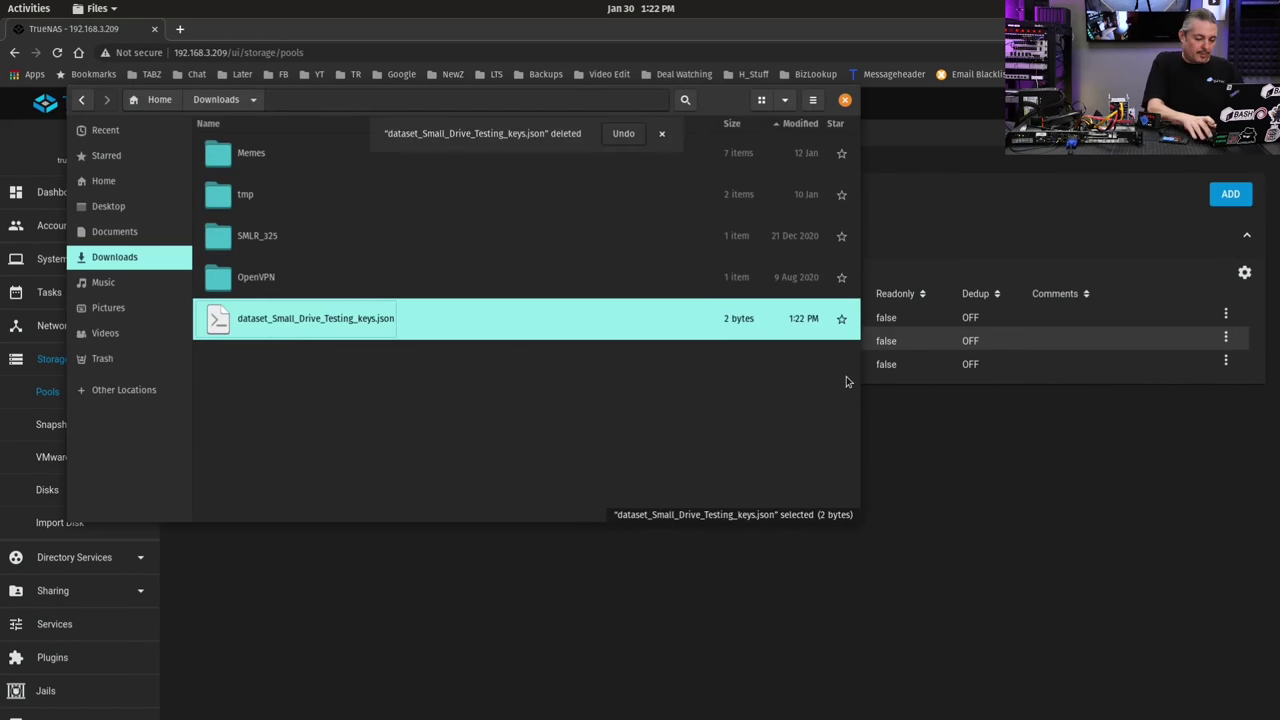
Change Small_Drive_Testing's encryption type to Key with a generated key and save it.
{"action": "left_click", "coordinate": [763, 546]}
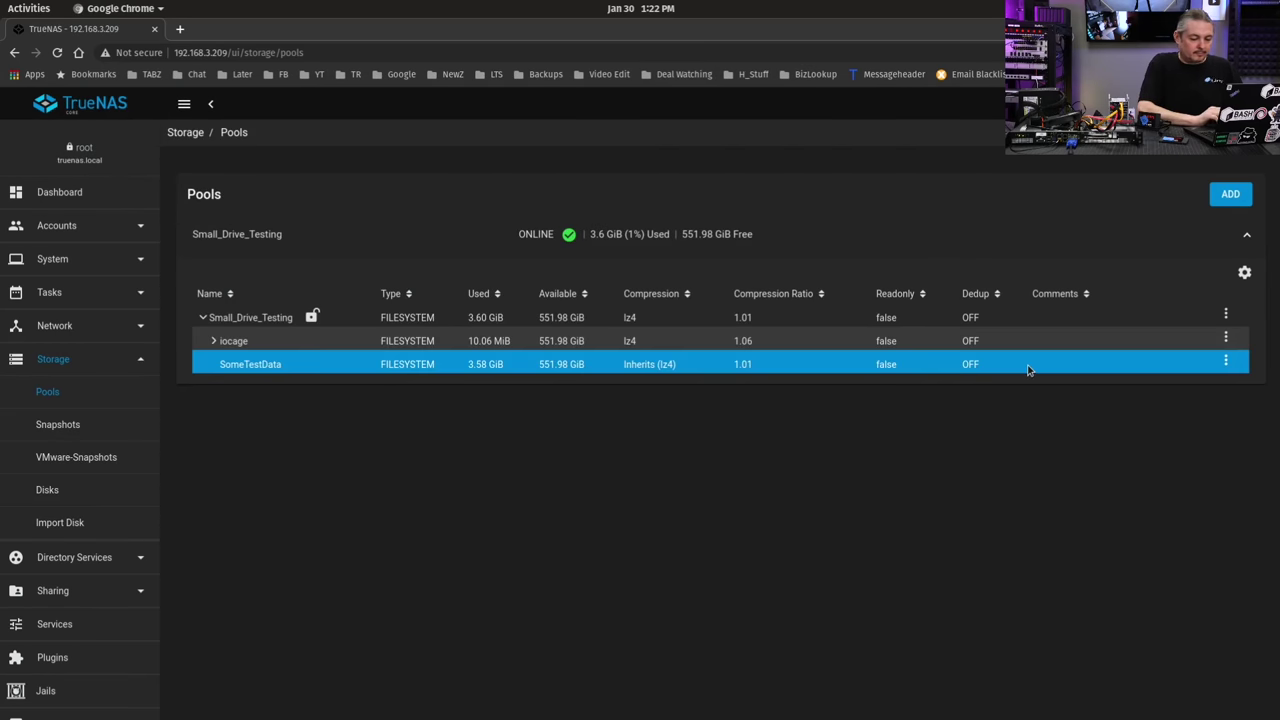
{"action": "left_click", "coordinate": [1226, 313]}
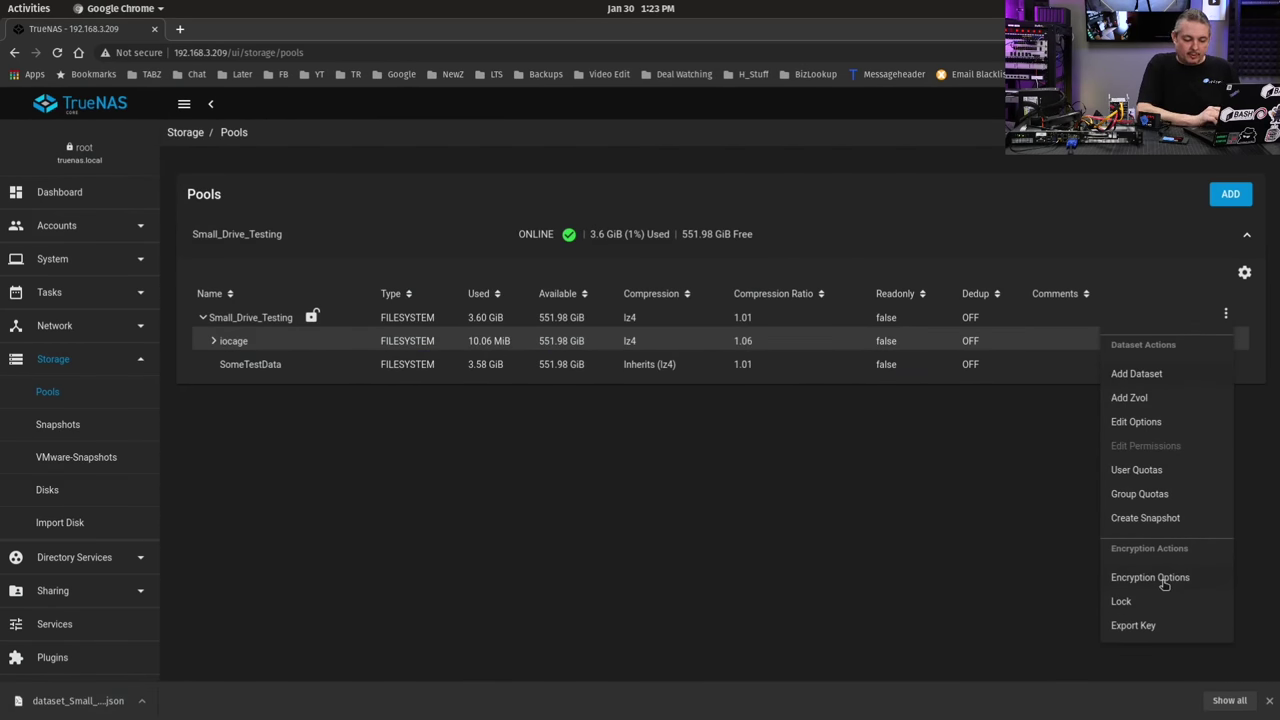
{"action": "left_click", "coordinate": [1164, 584]}
{"action": "left_click", "coordinate": [560, 314]}
{"action": "left_click", "coordinate": [560, 287]}
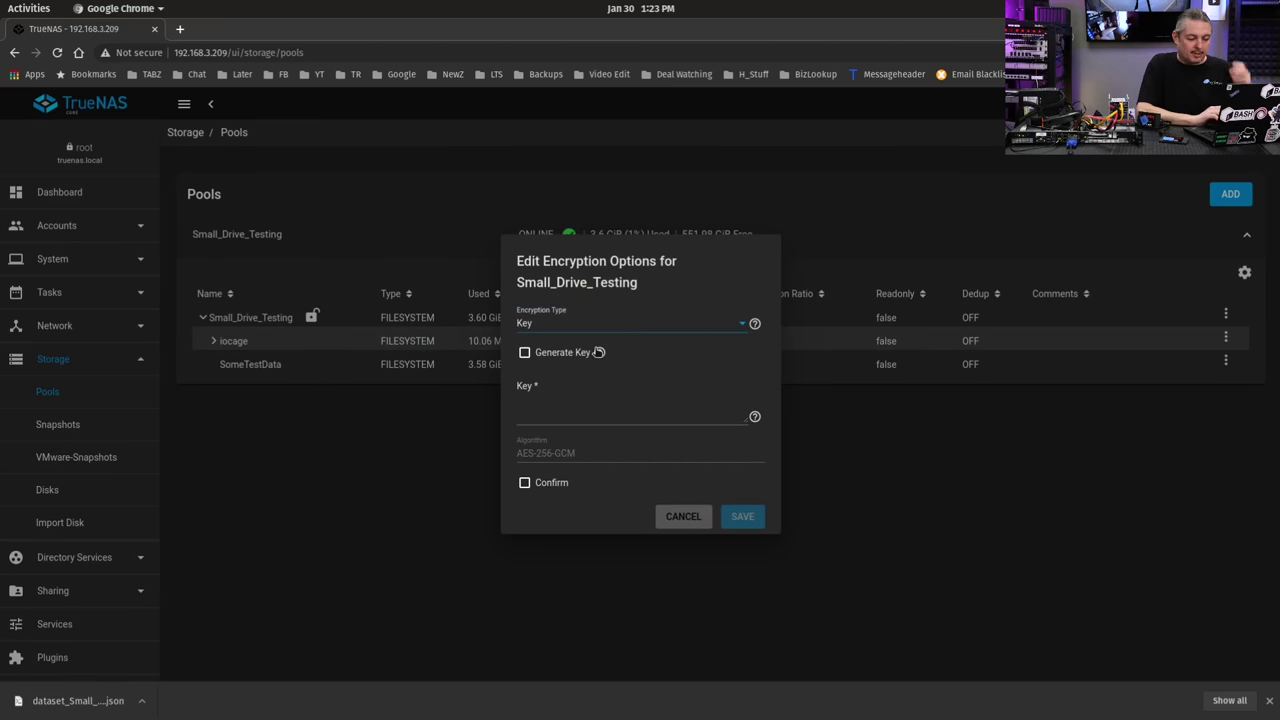
{"action": "left_click", "coordinate": [546, 356]}
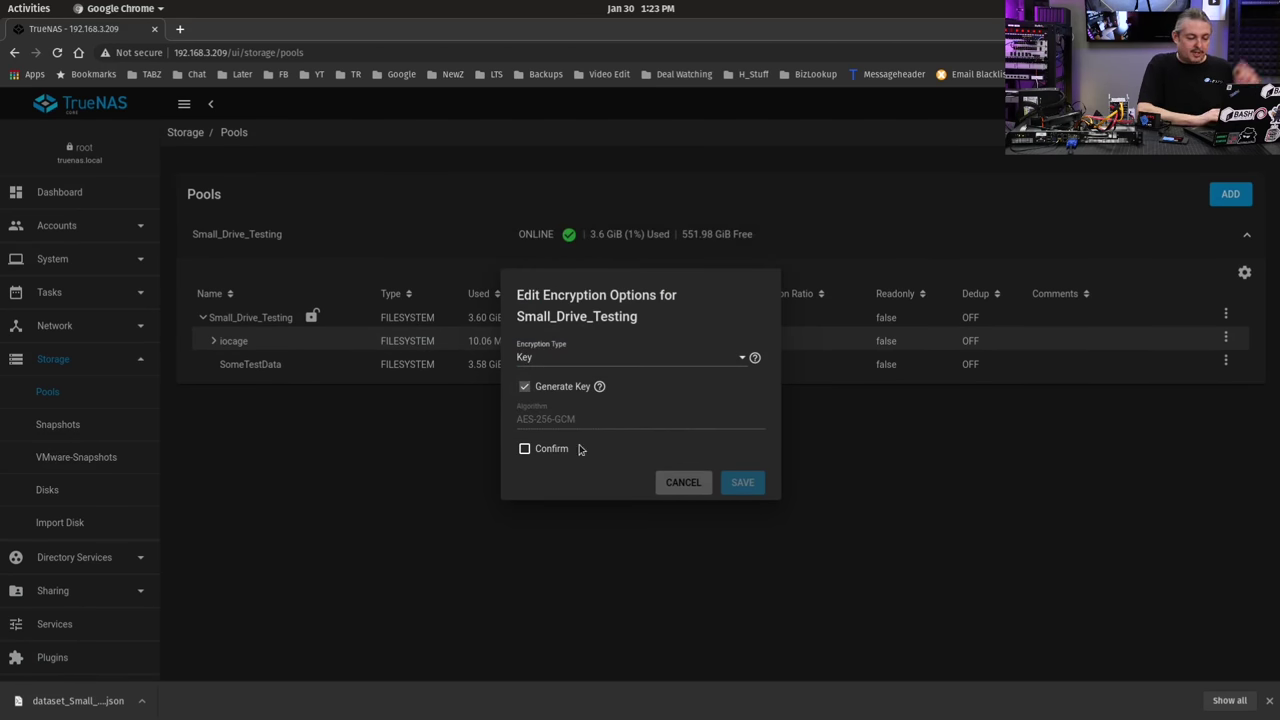
{"action": "left_click", "coordinate": [545, 448]}
{"action": "left_click", "coordinate": [750, 488]}
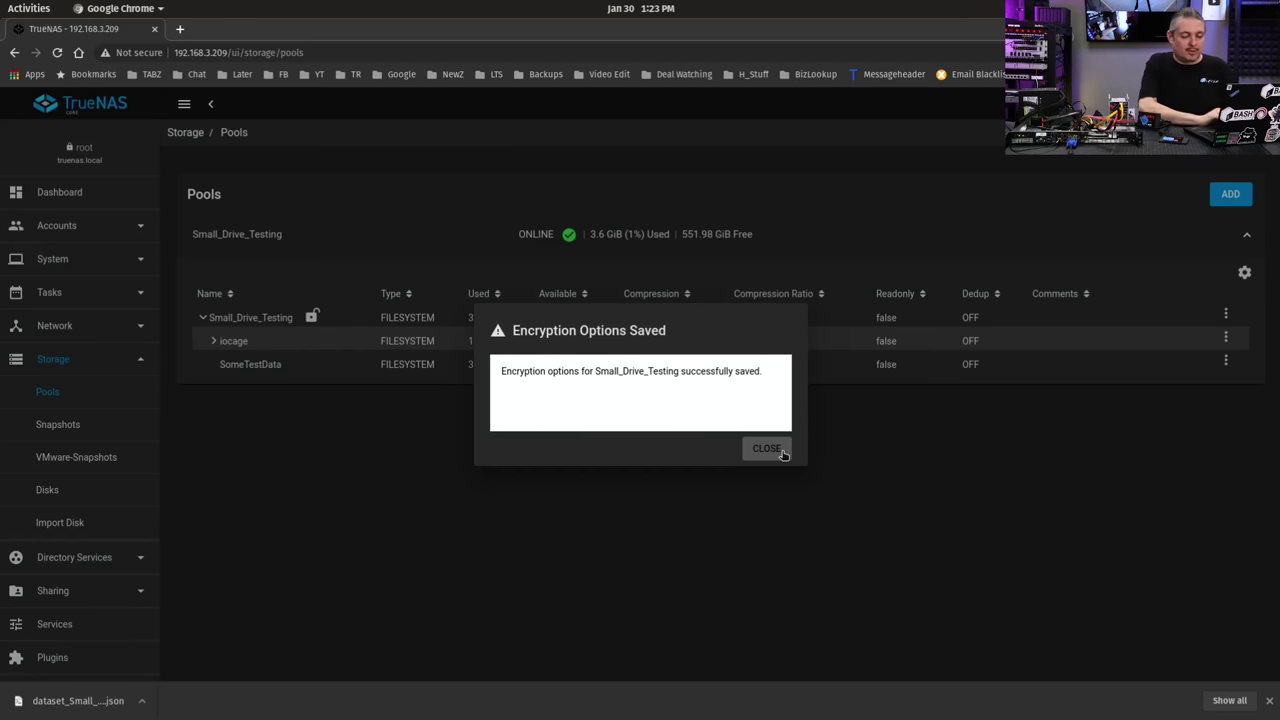
{"action": "left_click", "coordinate": [767, 449]}
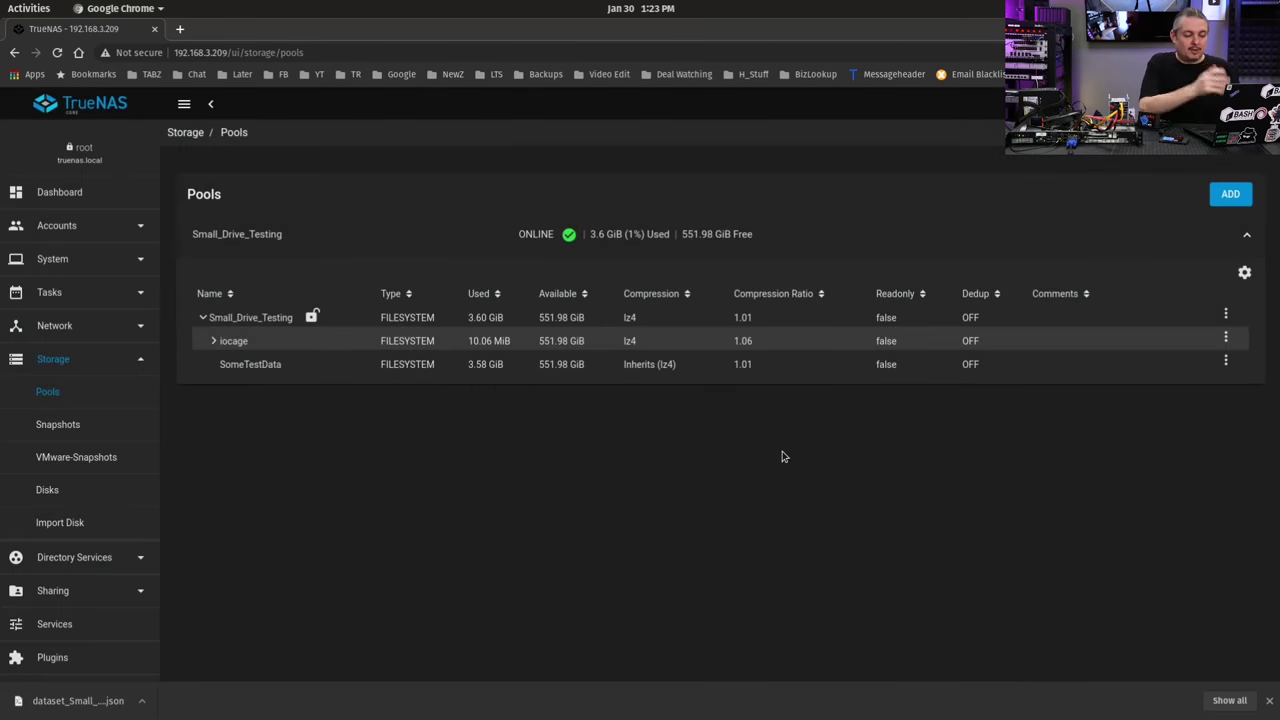
{"action": "left_click", "coordinate": [286, 346]}
{"action": "left_click", "coordinate": [320, 366]}
{"action": "left_click", "coordinate": [544, 343]}
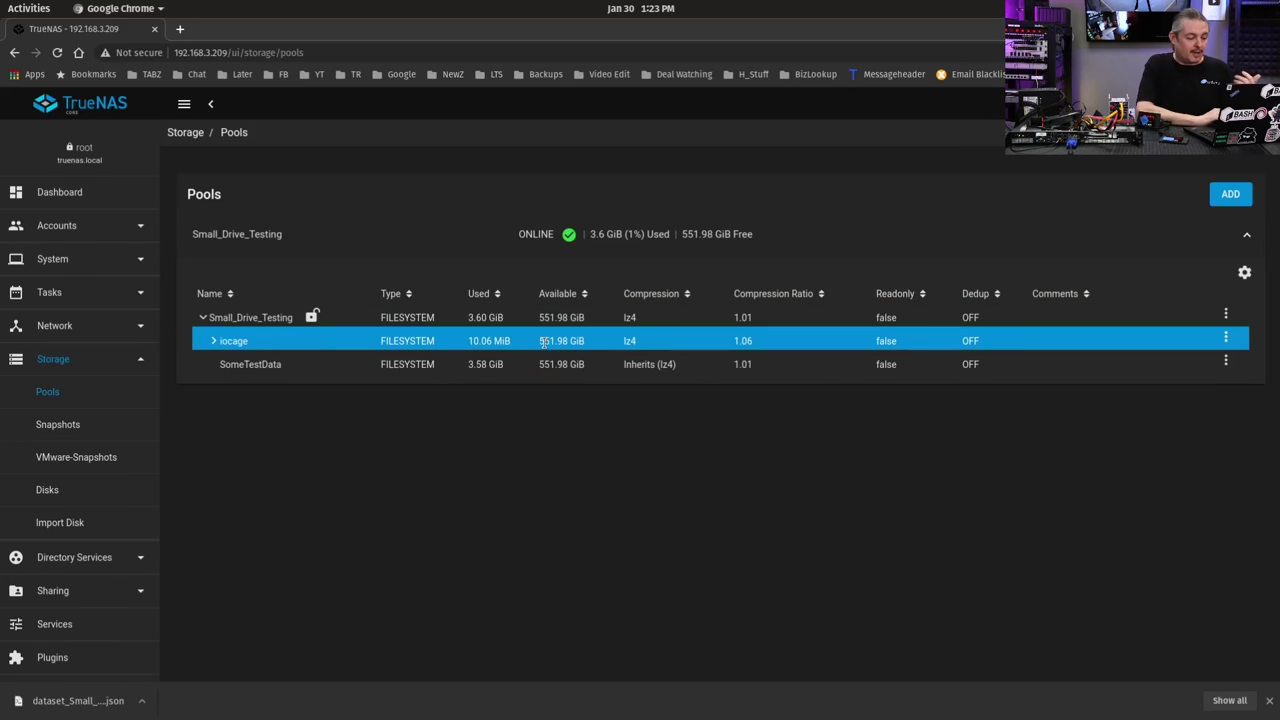
Re-export the dataset keys with the root password and check dataset_Small_Drive_Testing_keys (1).json.
{"action": "left_click", "coordinate": [1045, 318]}
{"action": "left_click", "coordinate": [1080, 316]}
{"action": "left_click", "coordinate": [1244, 277]}
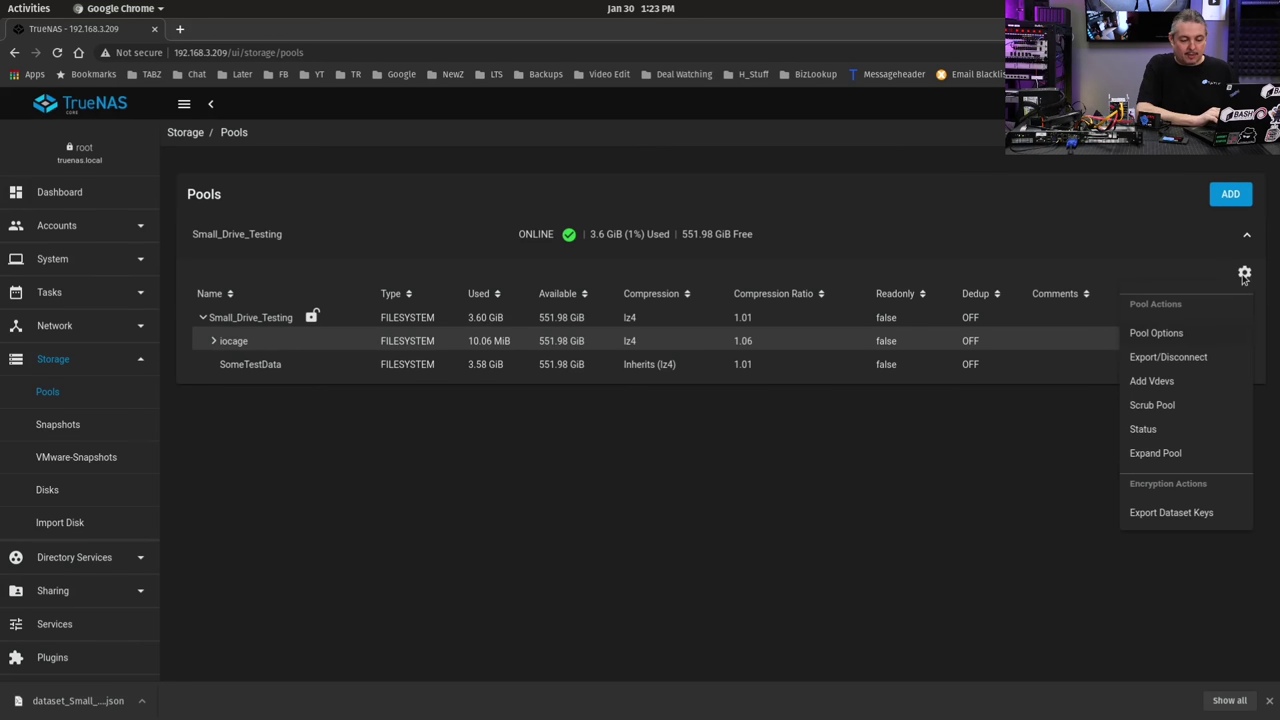
{"action": "left_click", "coordinate": [1176, 518]}
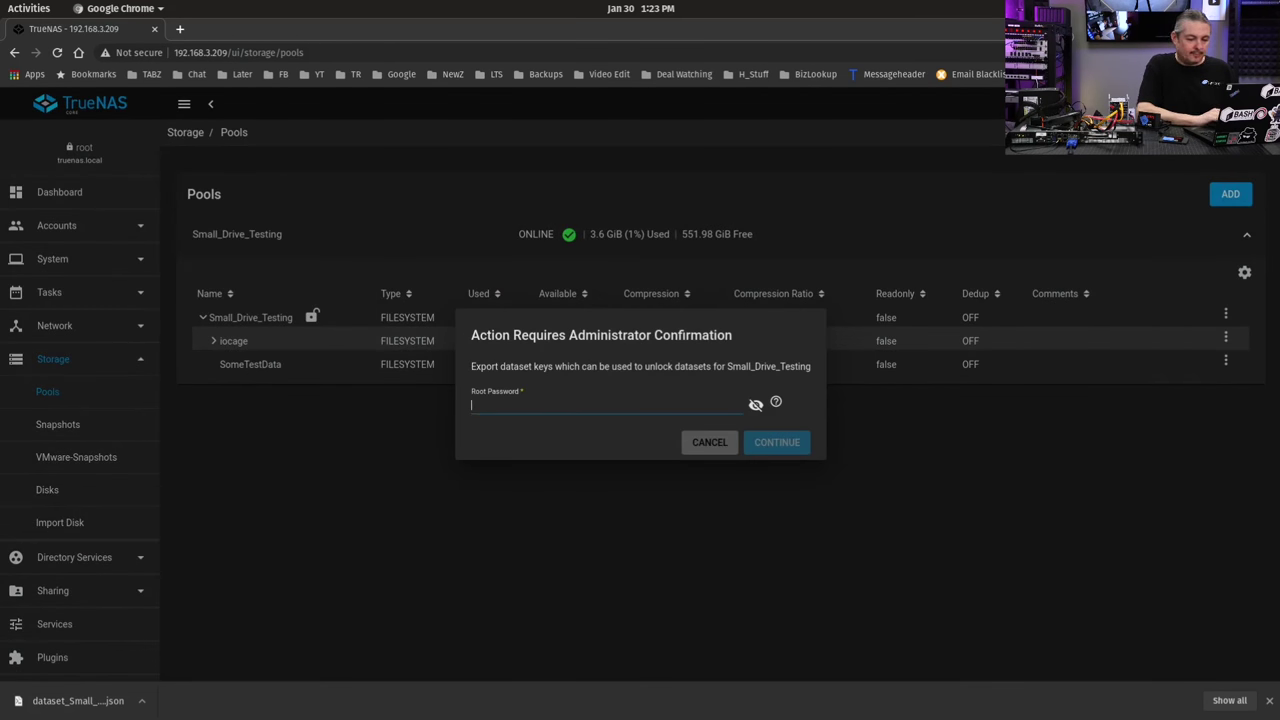
{"action": "left_click", "coordinate": [1095, 52]}
{"action": "left_click", "coordinate": [971, 178]}
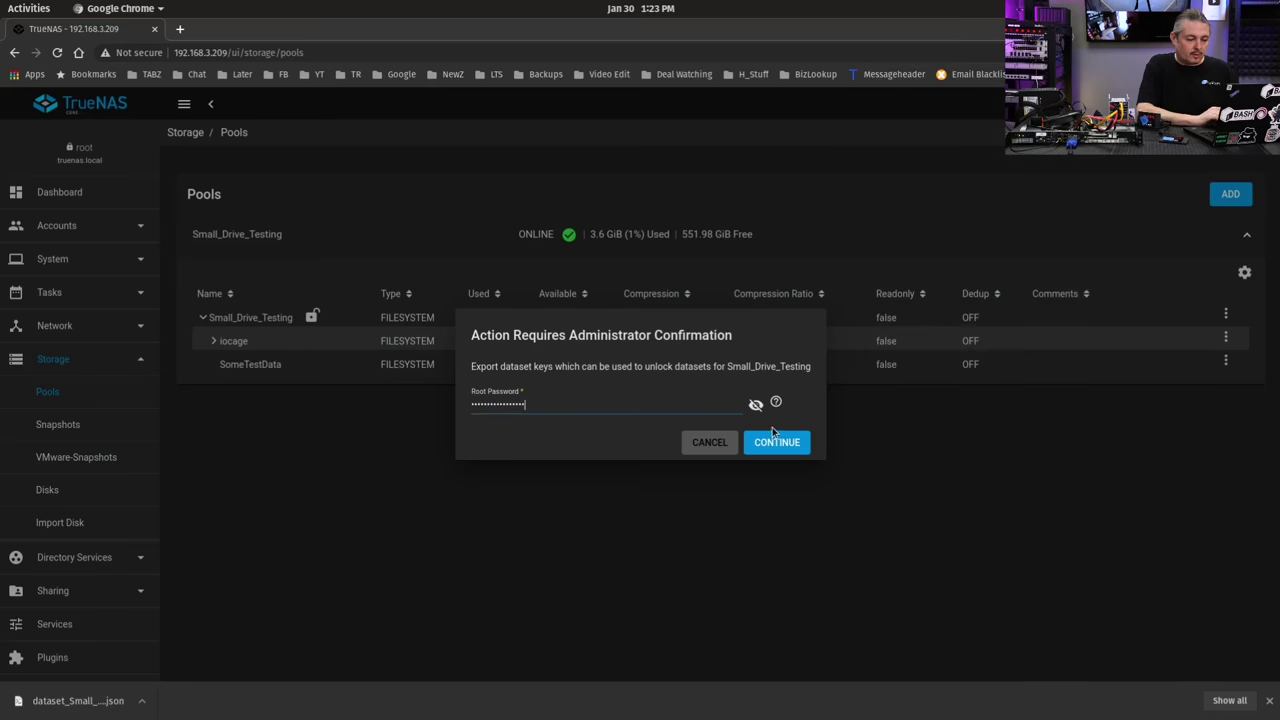
{"action": "left_click", "coordinate": [777, 442]}
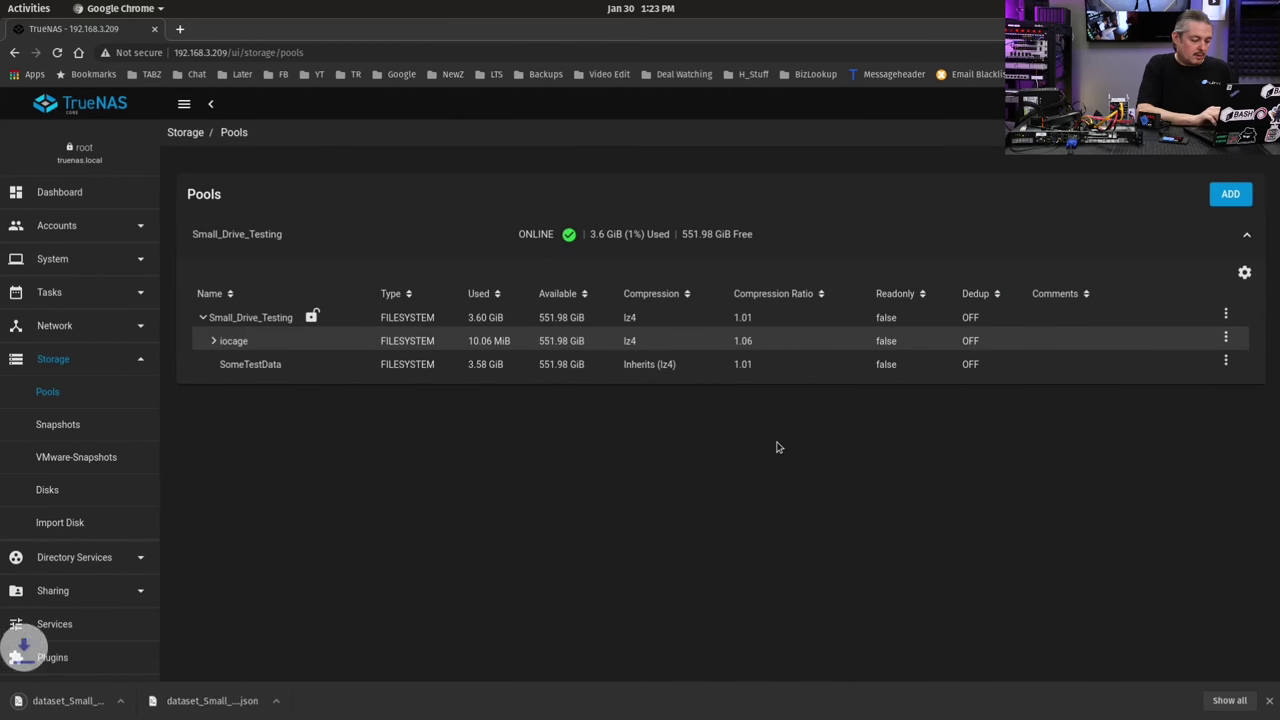
{"action": "left_click", "coordinate": [78, 699]}
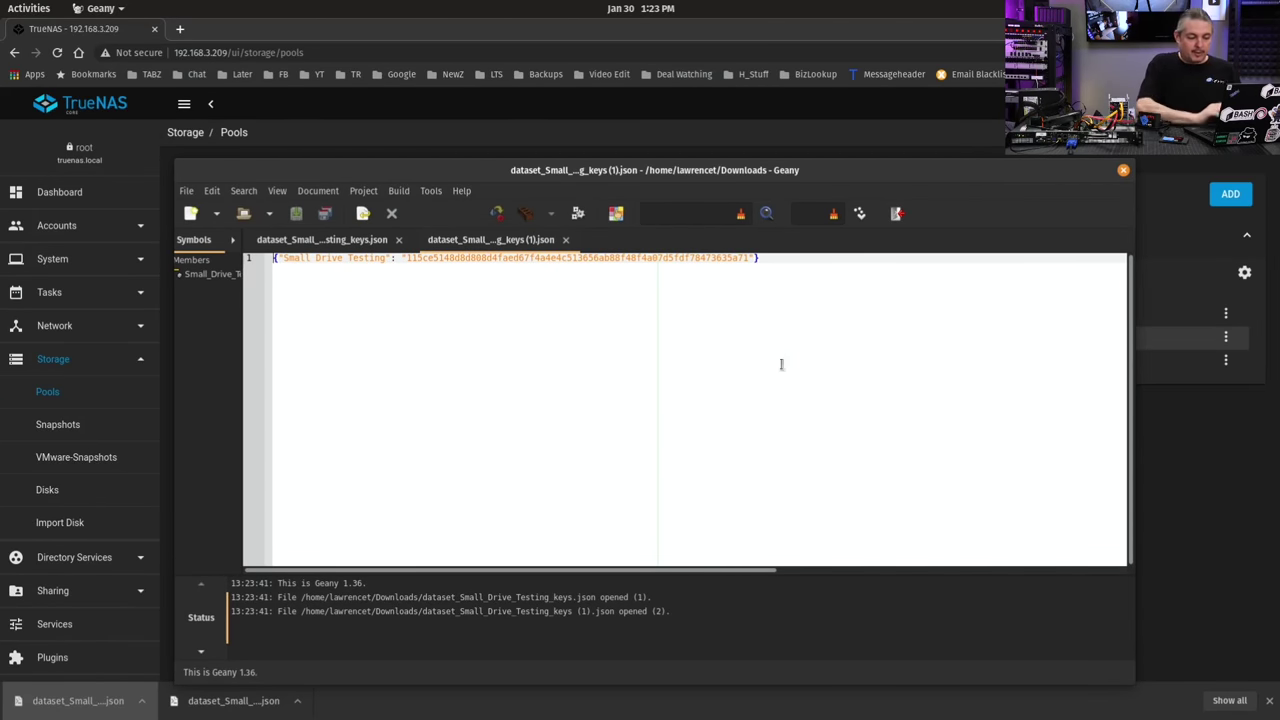
{"action": "left_click", "coordinate": [694, 40]}
{"action": "left_click", "coordinate": [1010, 314]}
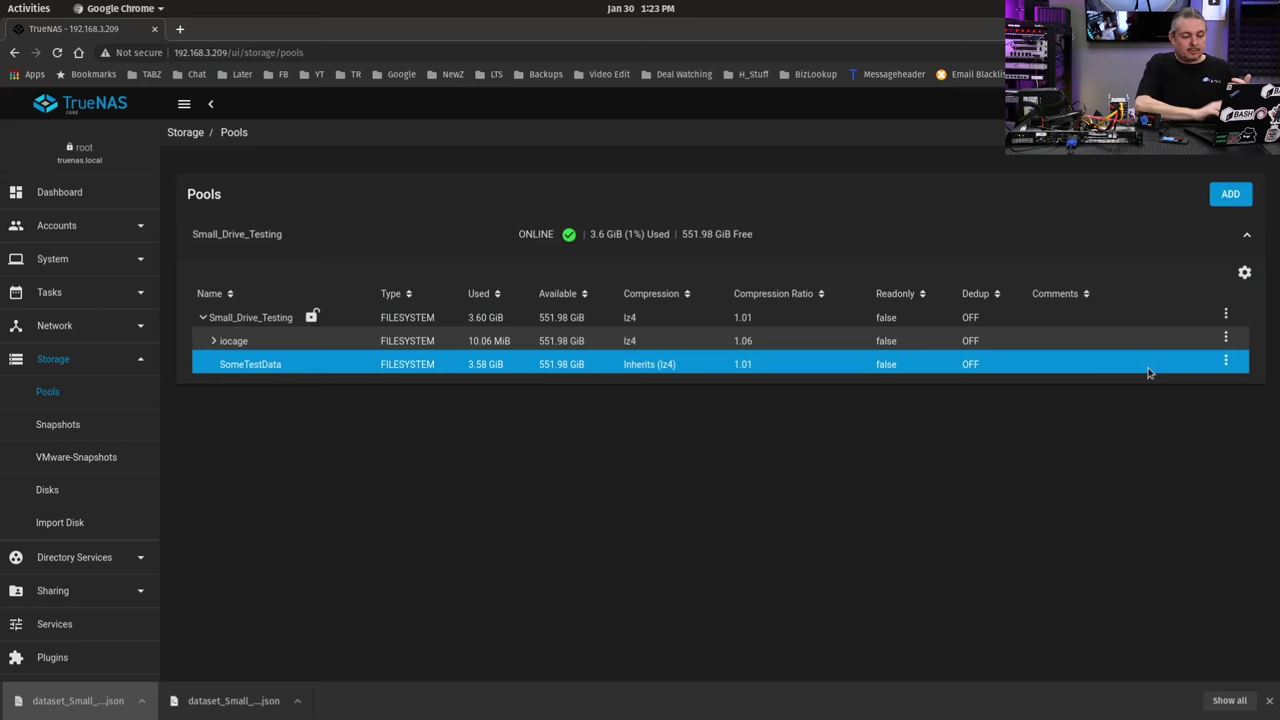
Untick Inherit on SomeTestData's encryption, generate its own key, confirm and save.
{"action": "left_click", "coordinate": [1225, 364]}
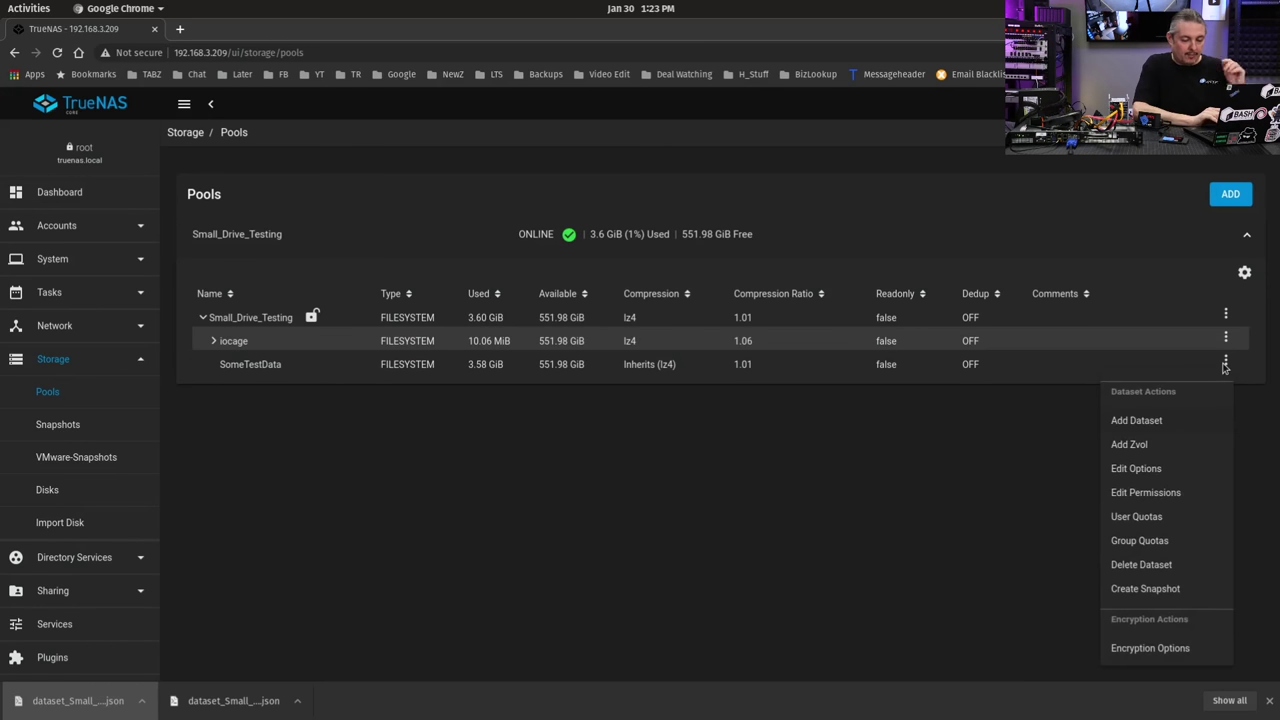
{"action": "left_click", "coordinate": [1150, 650]}
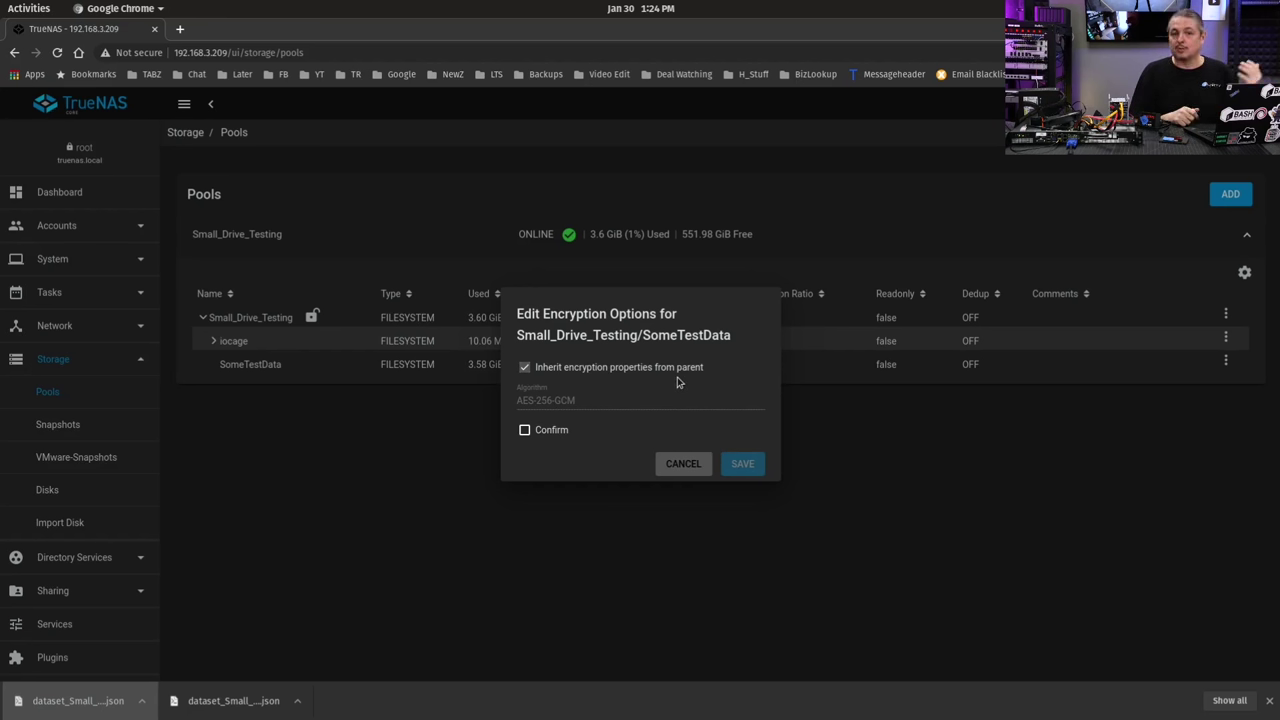
{"action": "left_click", "coordinate": [626, 369]}
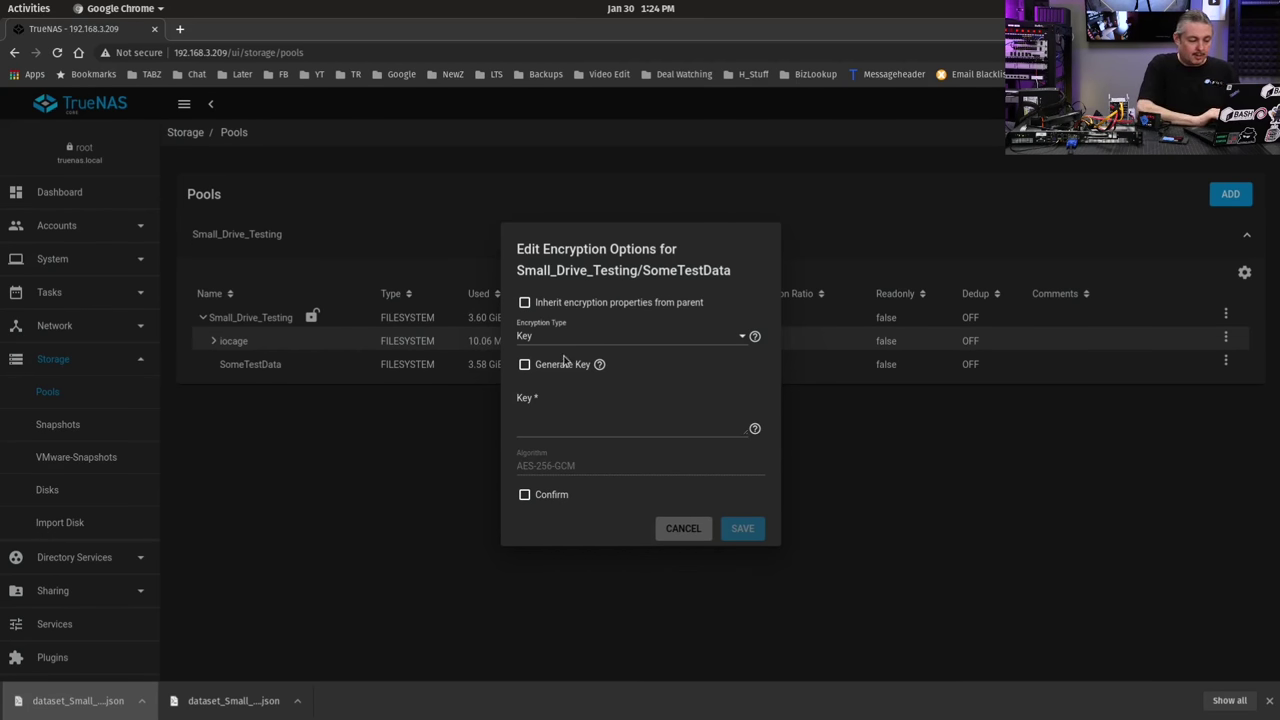
{"action": "left_click", "coordinate": [561, 366]}
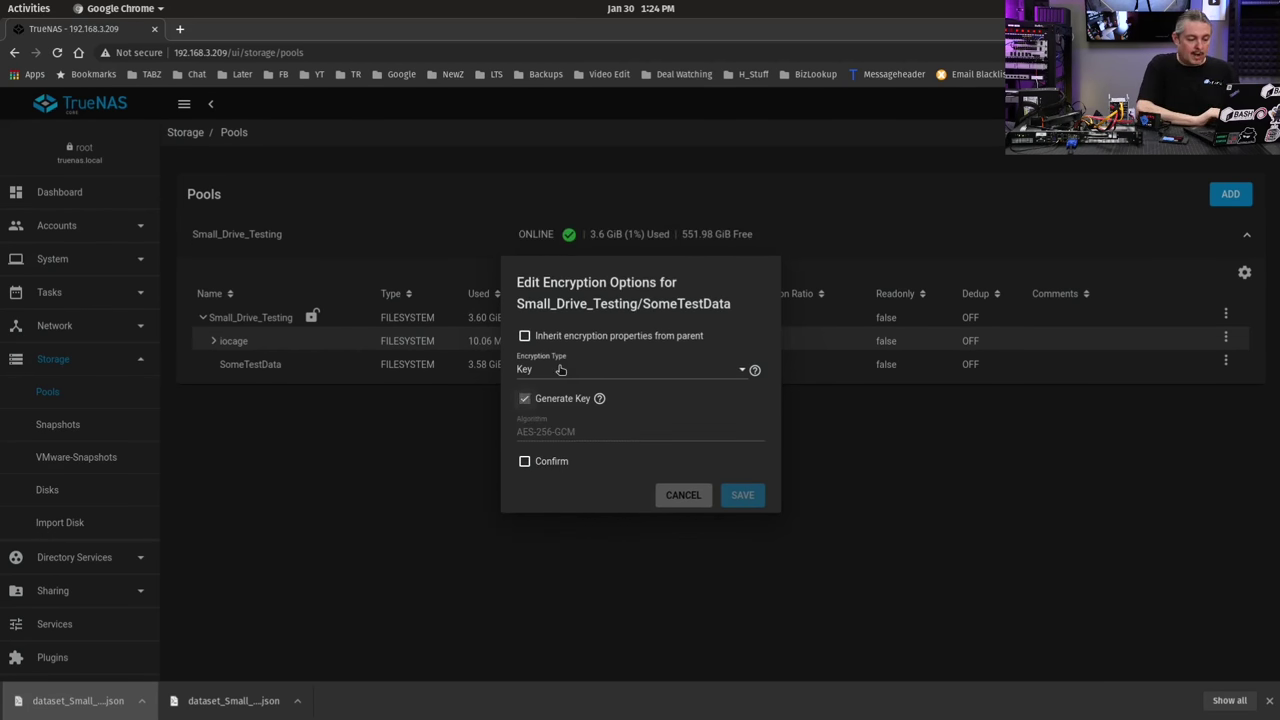
{"action": "left_click", "coordinate": [549, 461]}
{"action": "left_click", "coordinate": [745, 496]}
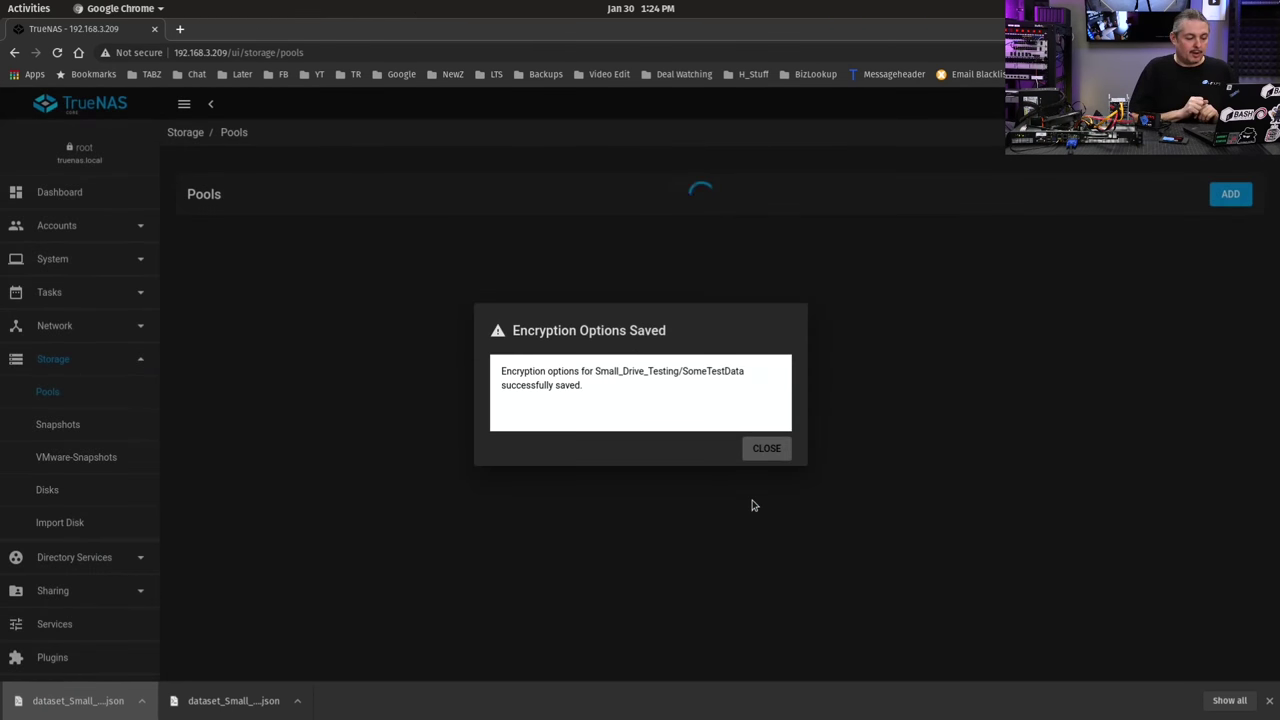
{"action": "left_click", "coordinate": [762, 448]}
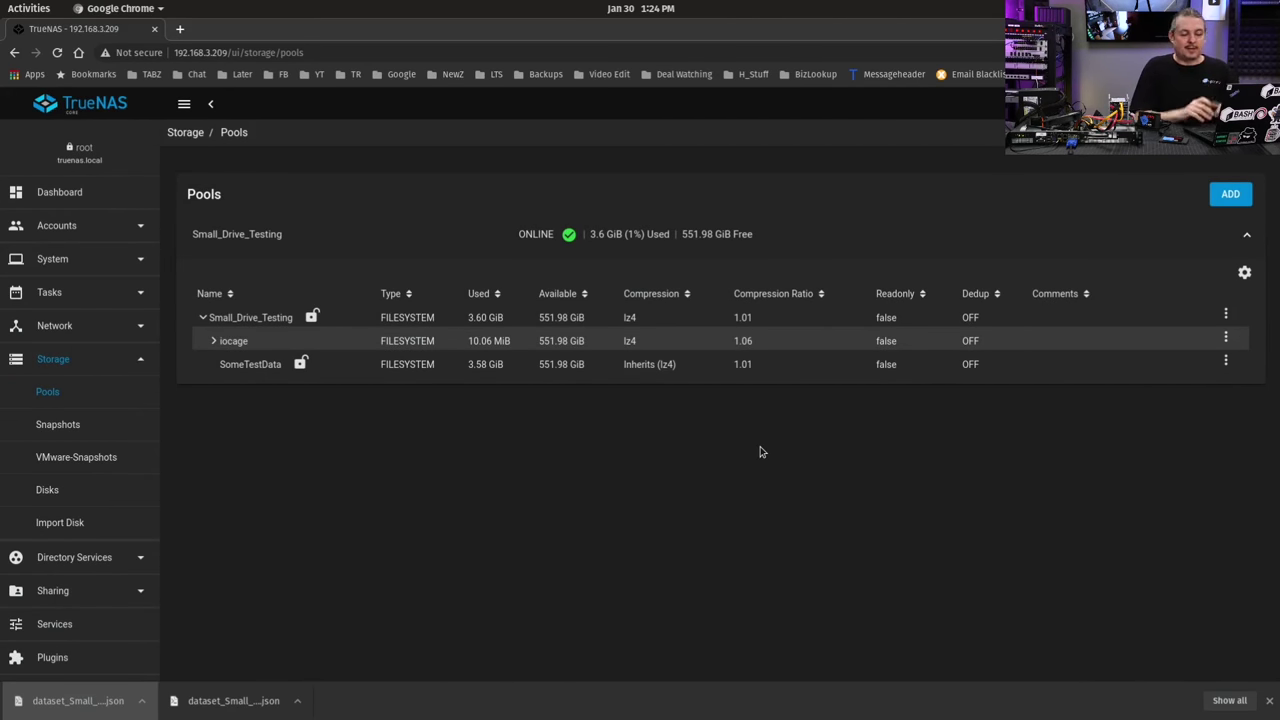
Export the dataset keys a third time and open dataset_Small_Drive_Testing_keys (2).json.
{"action": "left_click", "coordinate": [1243, 276]}
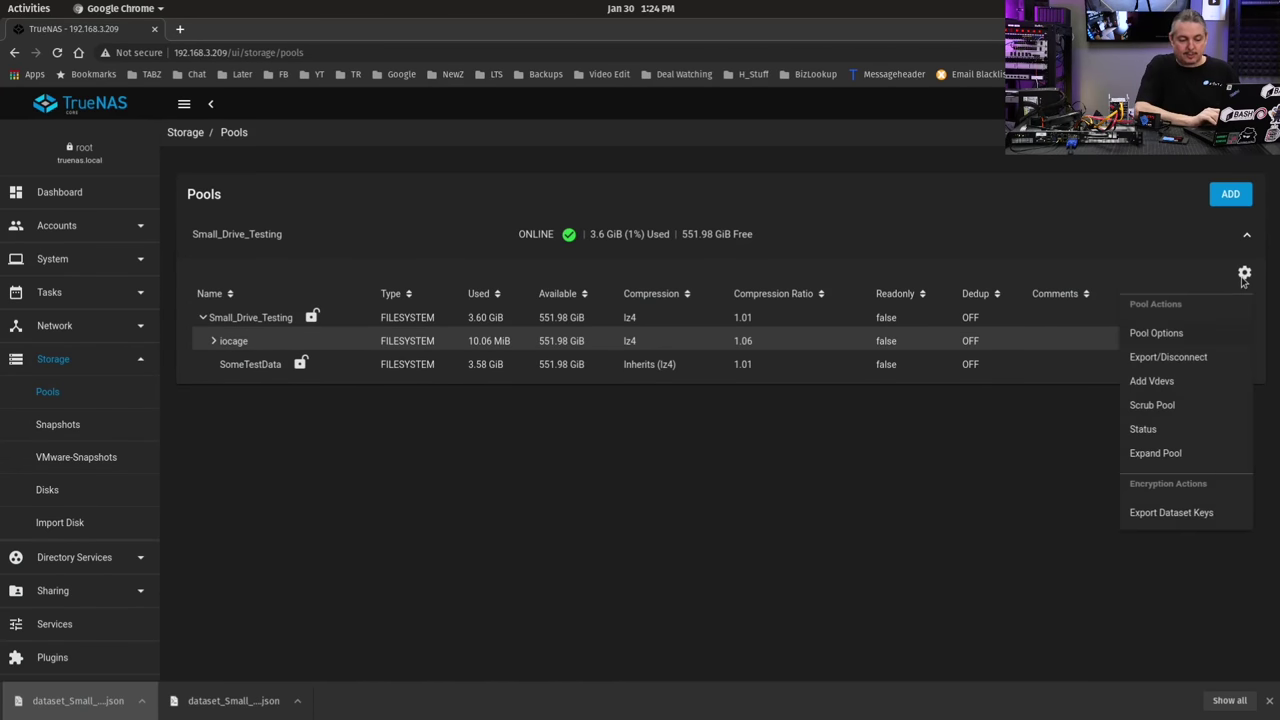
{"action": "left_click", "coordinate": [1171, 512]}
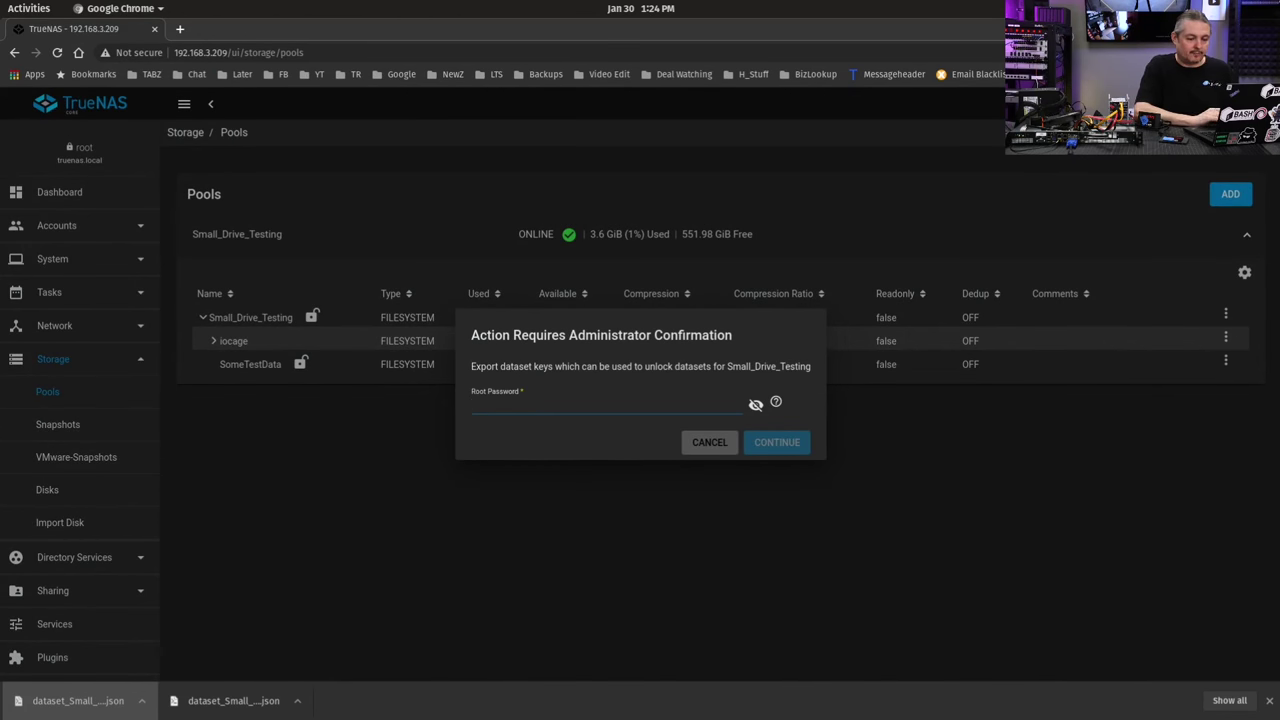
{"action": "key", "text": "ctrl+shift+y"}
{"action": "left_click", "coordinate": [943, 186]}
{"action": "left_click", "coordinate": [785, 443]}
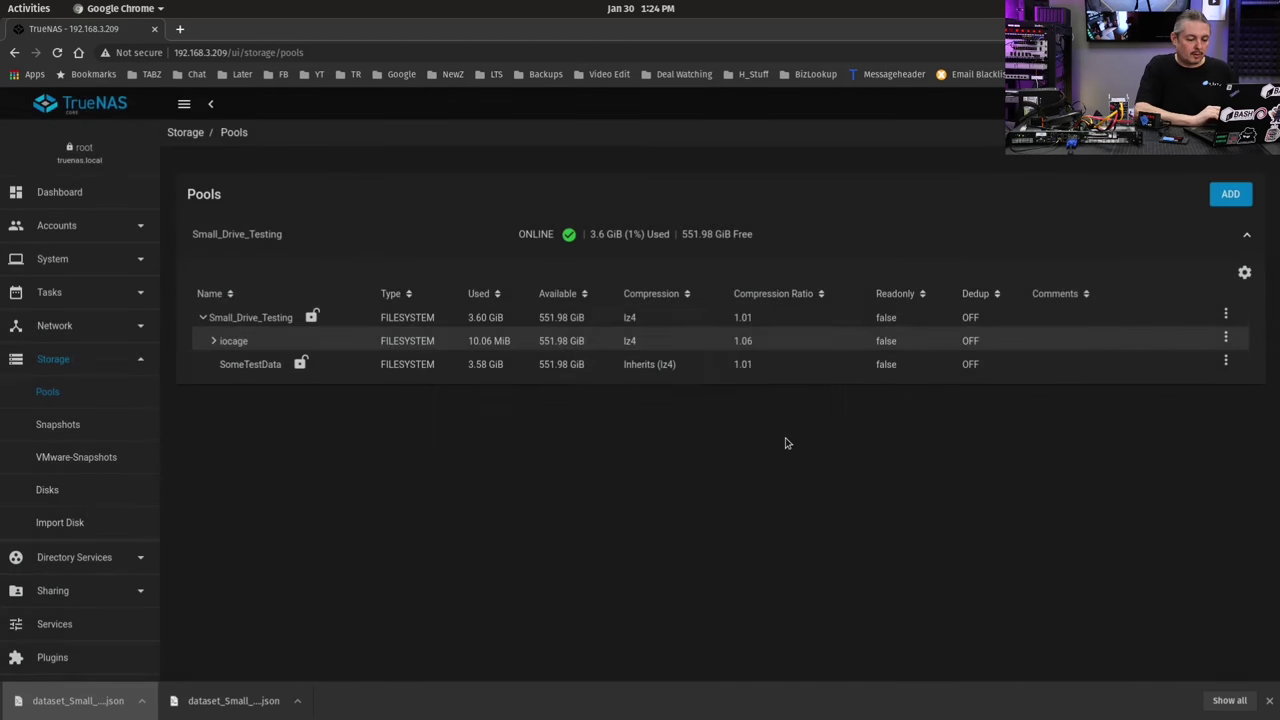
{"action": "left_click", "coordinate": [70, 705]}
Move along line 1 of the key file to the SomeTestData key entry.
{"action": "key", "text": "End"}
{"action": "key", "text": "Home"}
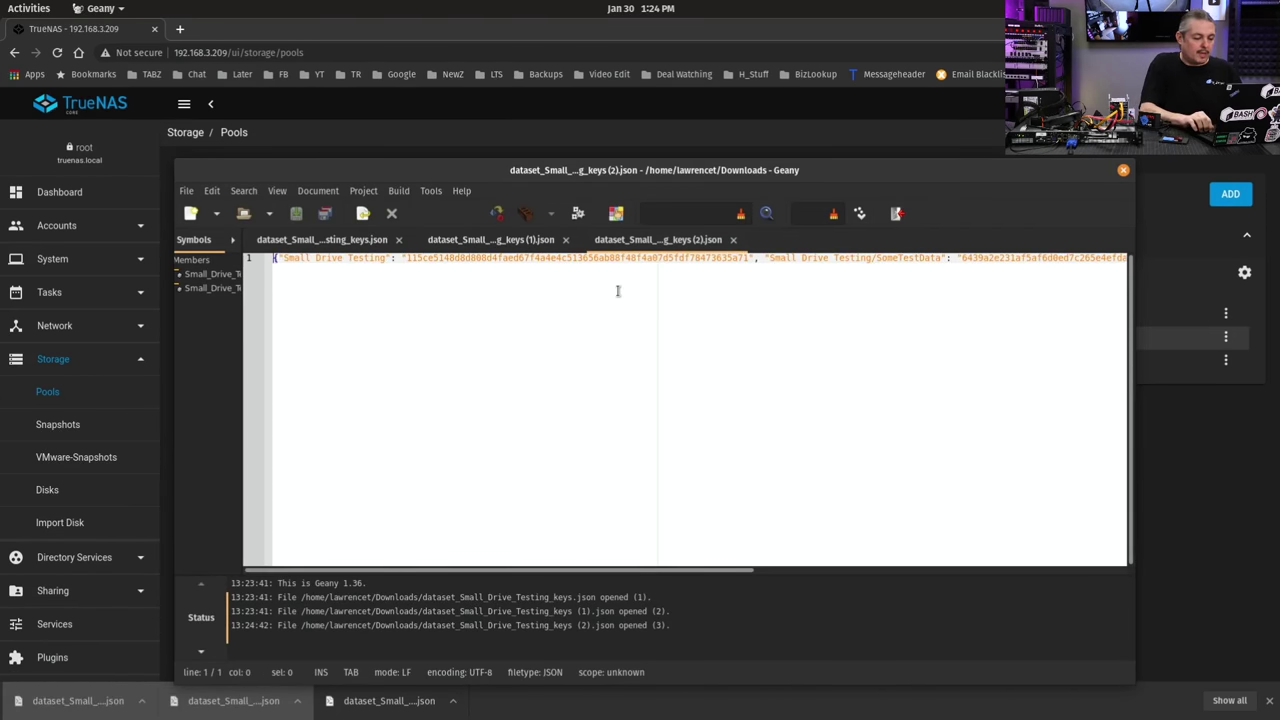
{"action": "key", "text": "ctrl+Right"}
{"action": "key", "text": "ctrl+Right"}
{"action": "key", "text": "ctrl+Right"}
{"action": "key", "text": "ctrl+Right"}
{"action": "key", "text": "ctrl+Right"}
{"action": "key", "text": "ctrl+Right"}
{"action": "key", "text": "ctrl+Right"}
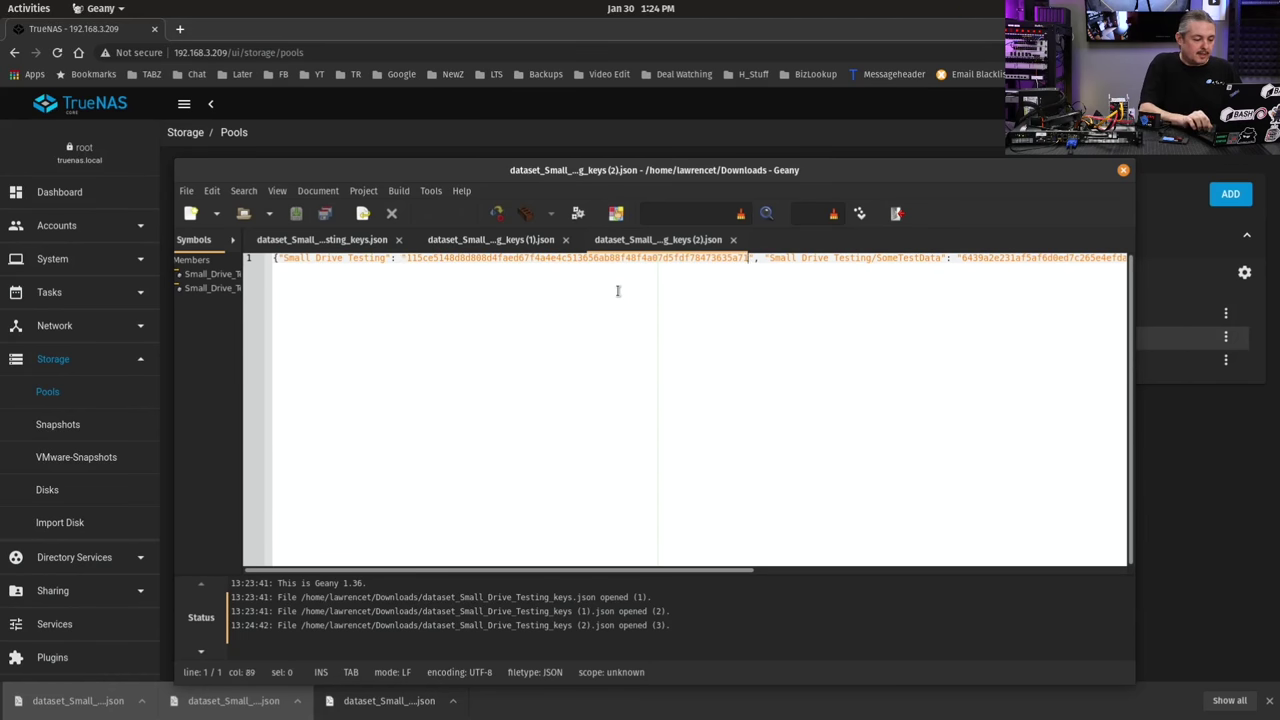
{"action": "key", "text": "Right"}
{"action": "key", "text": "Right"}
{"action": "key", "text": "Right"}
{"action": "key", "text": "Right"}
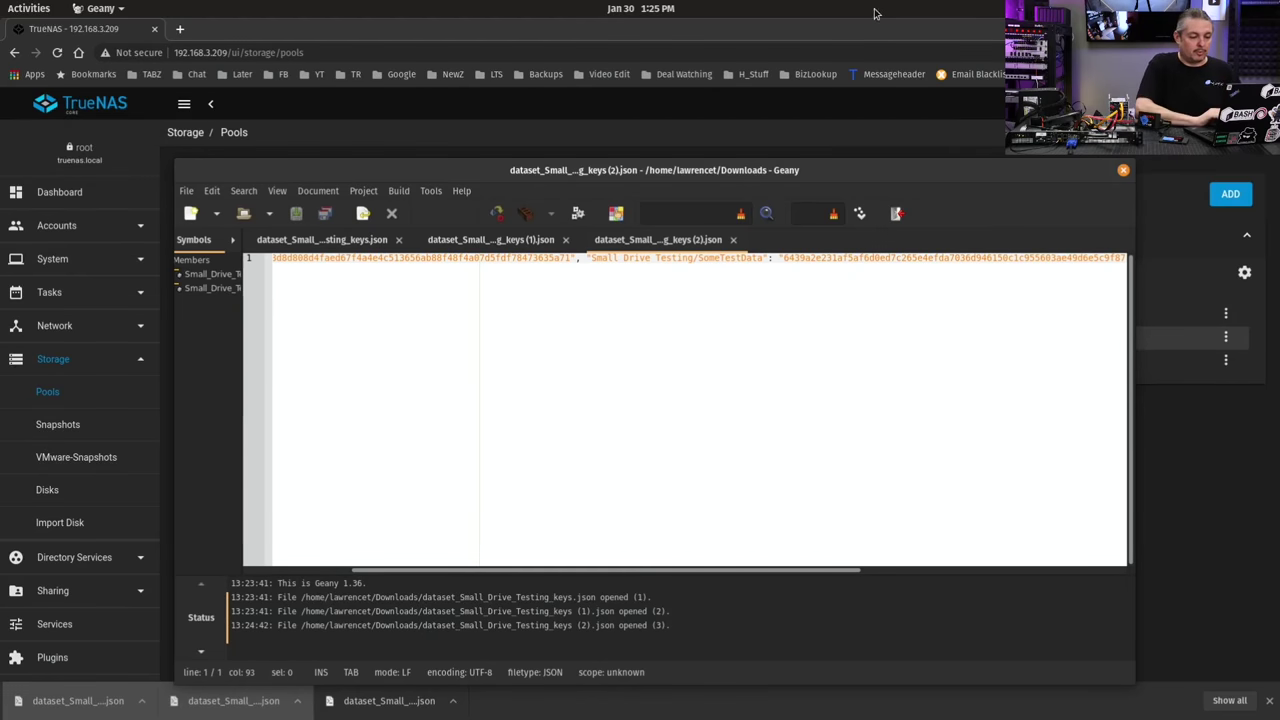
Set SomeTestData back to inheriting encryption from Small_Drive_Testing and save it.
{"action": "left_click", "coordinate": [893, 35]}
{"action": "left_click", "coordinate": [1037, 313]}
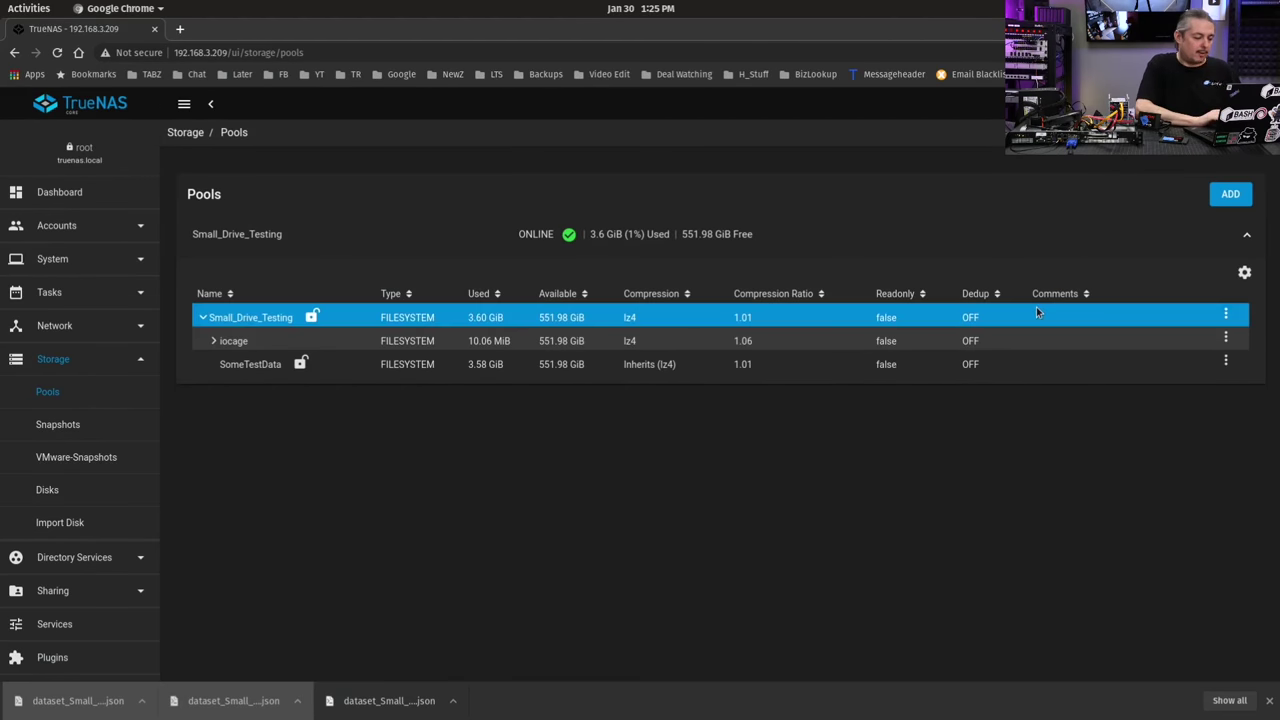
{"action": "left_click", "coordinate": [1226, 361]}
{"action": "left_click", "coordinate": [1150, 648]}
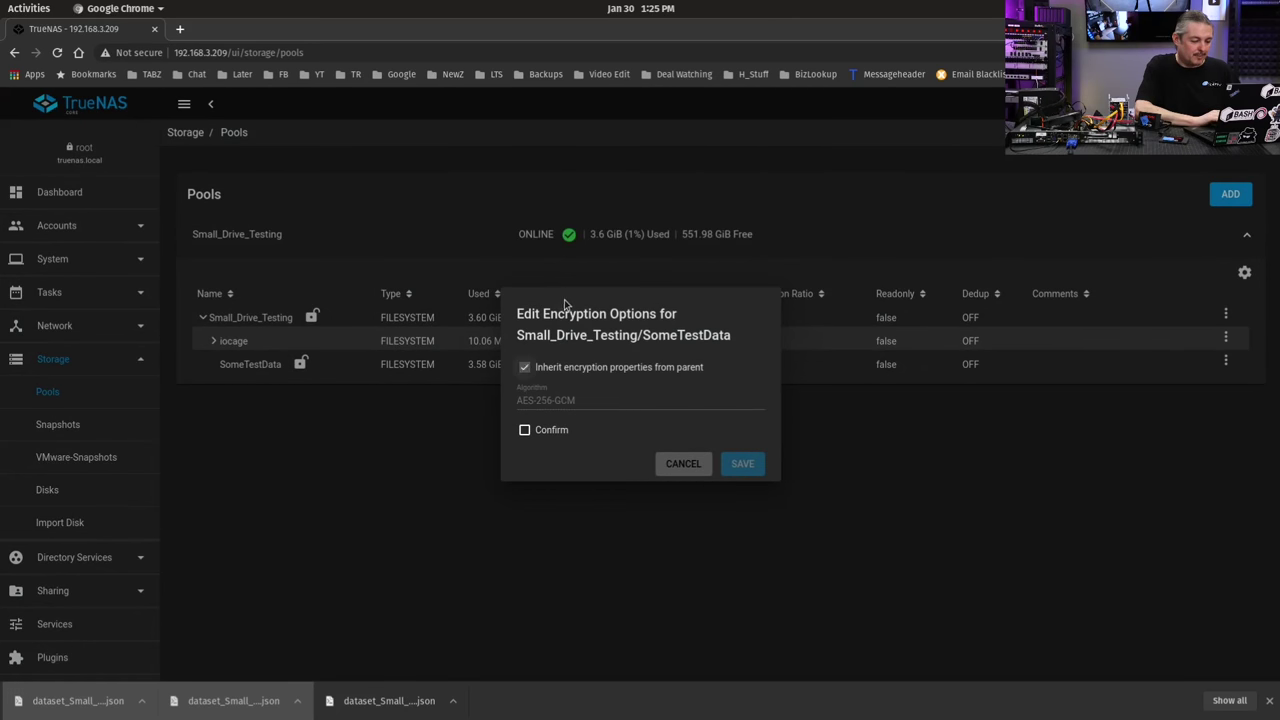
{"action": "left_click", "coordinate": [524, 430]}
{"action": "left_click", "coordinate": [742, 466]}
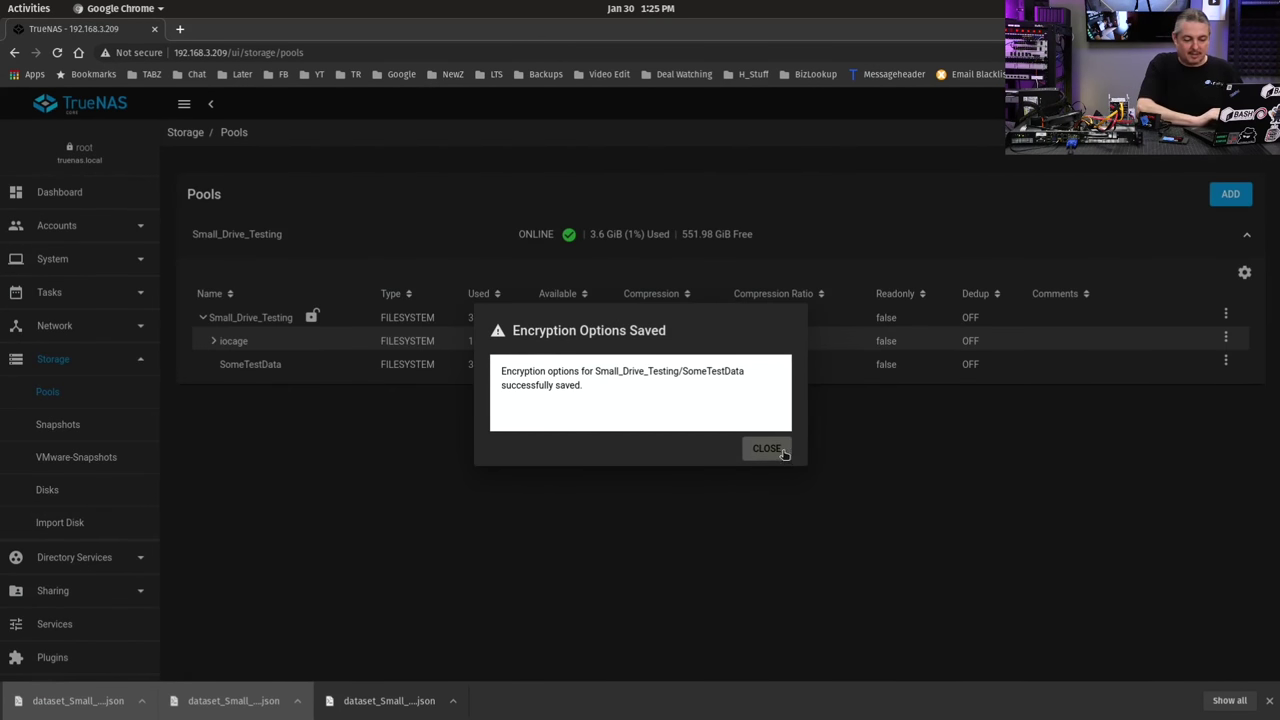
{"action": "left_click", "coordinate": [768, 449]}
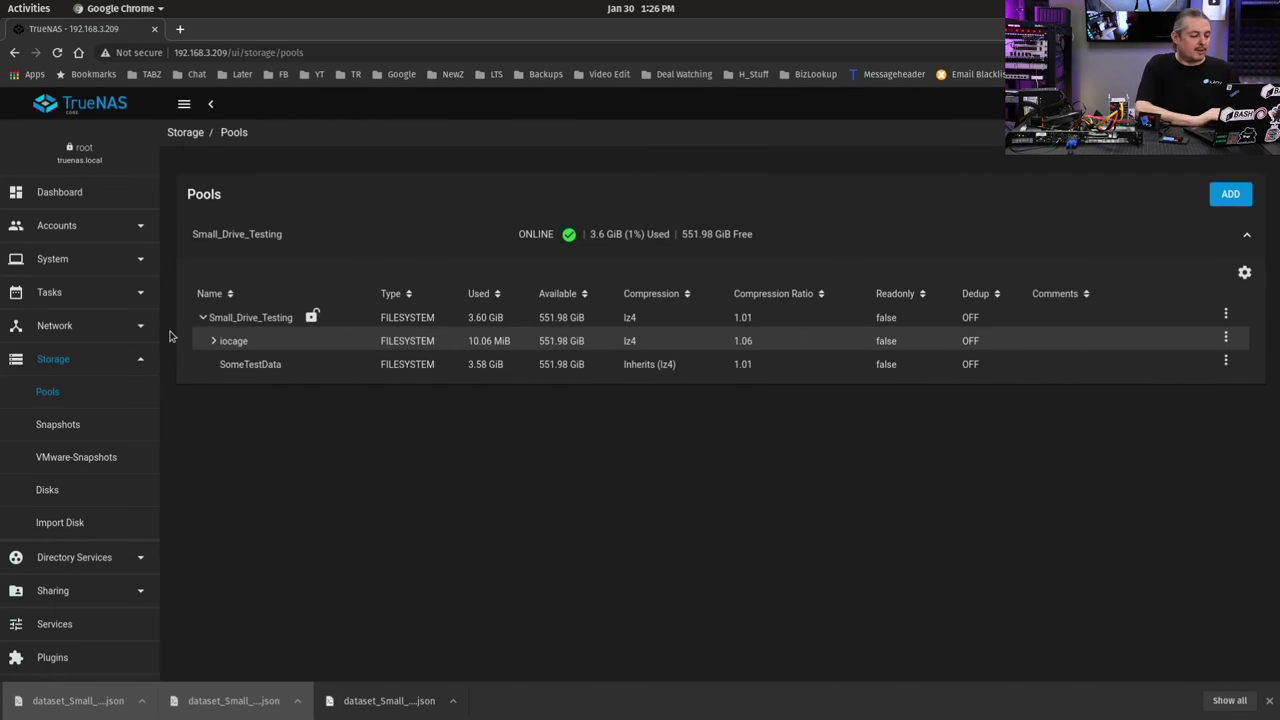
In System > General, start Save Config with Export Password Secret Seed ticked.
{"action": "left_click", "coordinate": [80, 258]}
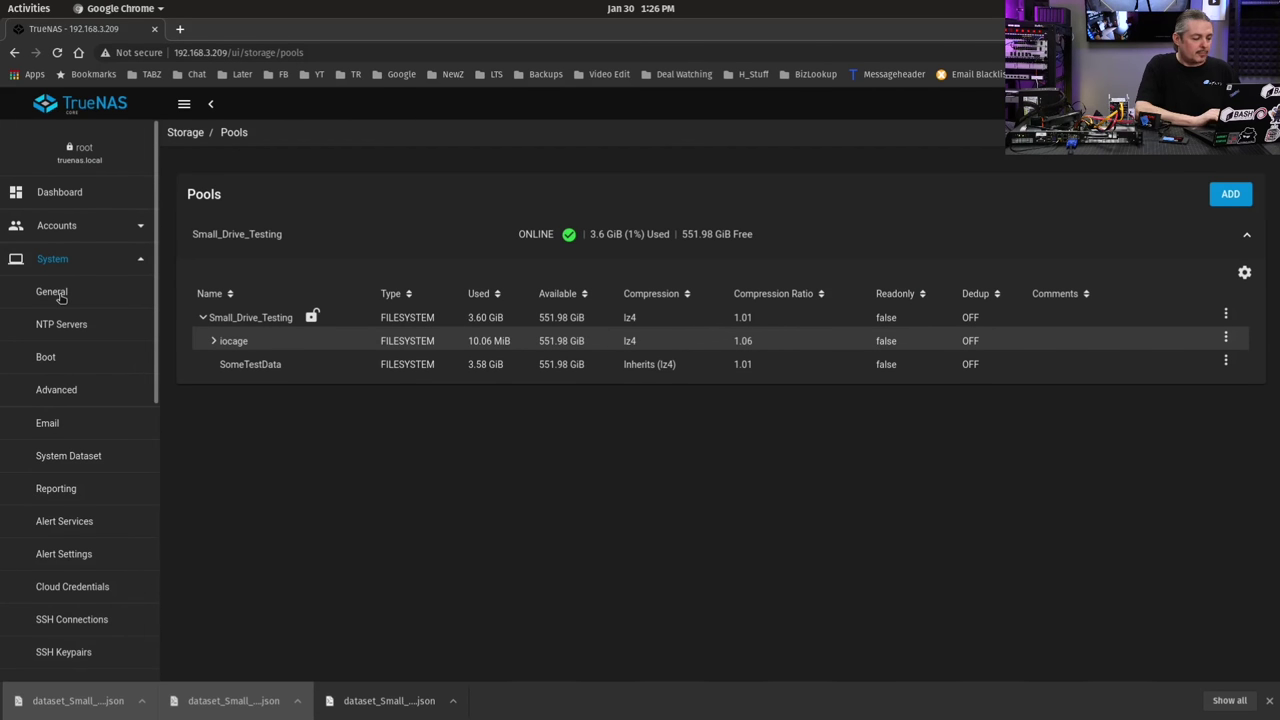
{"action": "left_click", "coordinate": [52, 292]}
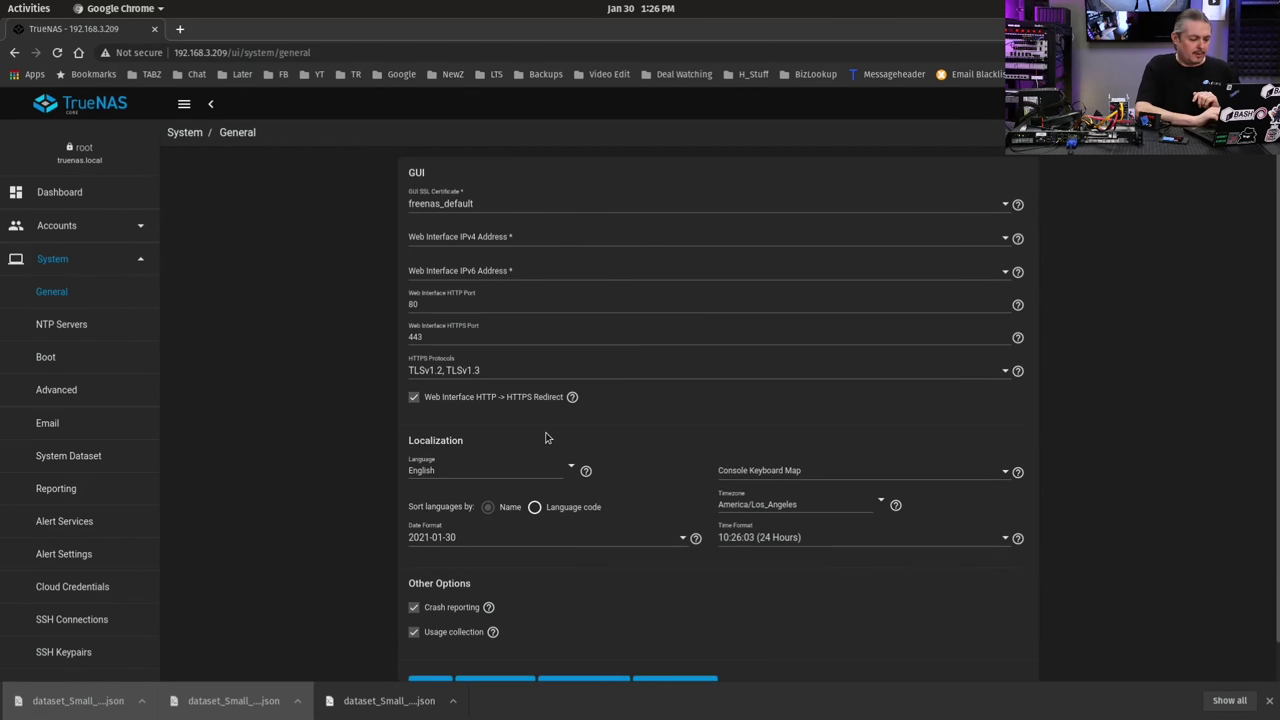
{"action": "scroll", "coordinate": [281, 370], "scroll_direction": "down", "scroll_amount": 2}
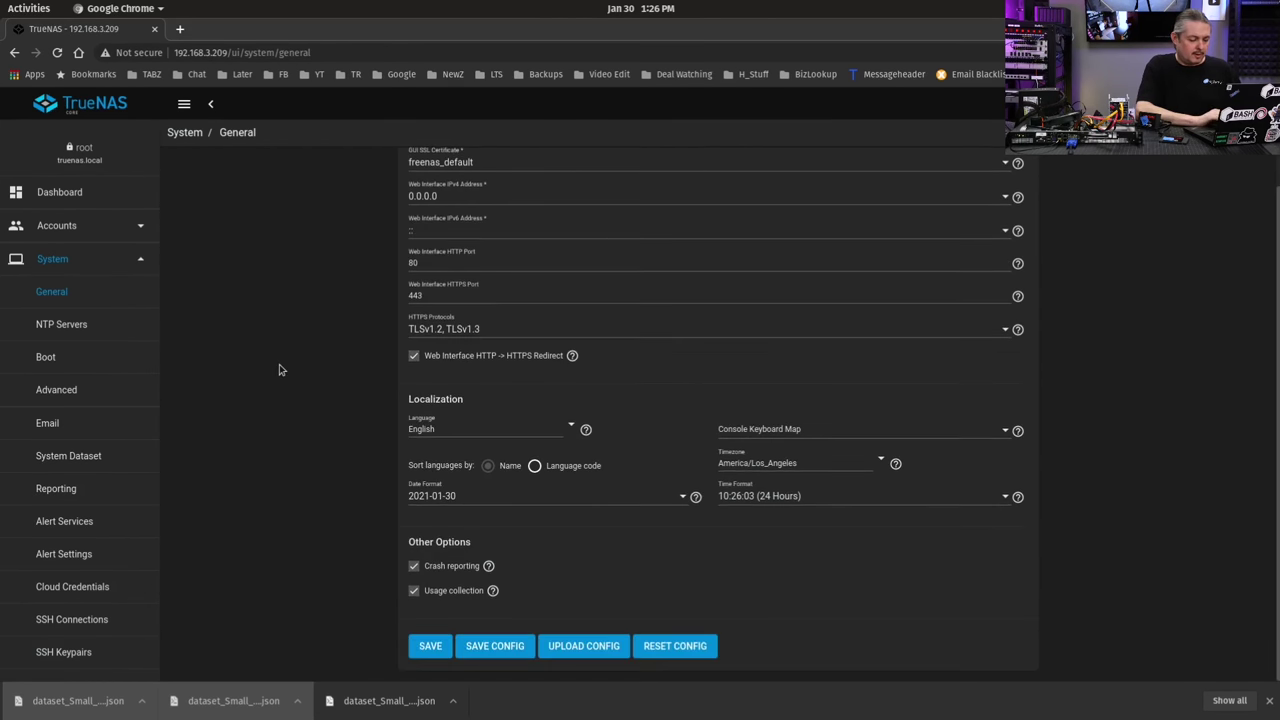
{"action": "left_click", "coordinate": [494, 648]}
{"action": "left_click", "coordinate": [610, 346]}
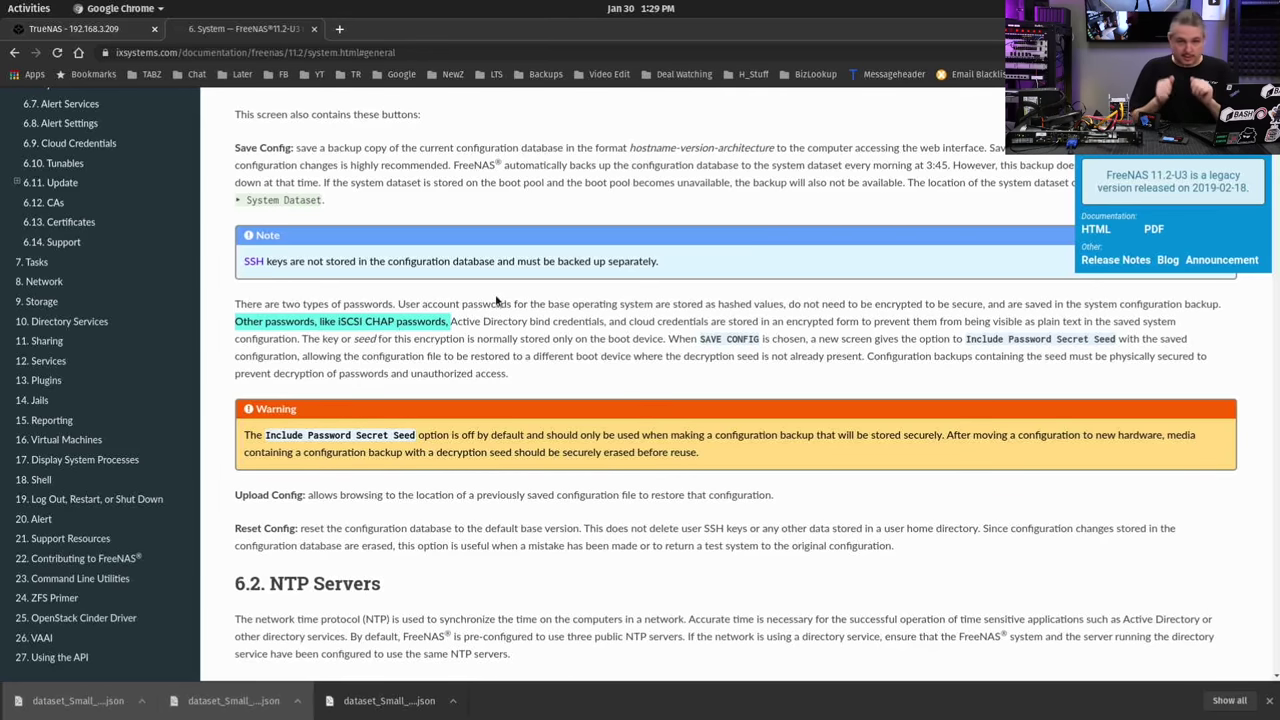
Enter the root password and save the configuration backup download.
{"action": "left_click", "coordinate": [55, 28]}
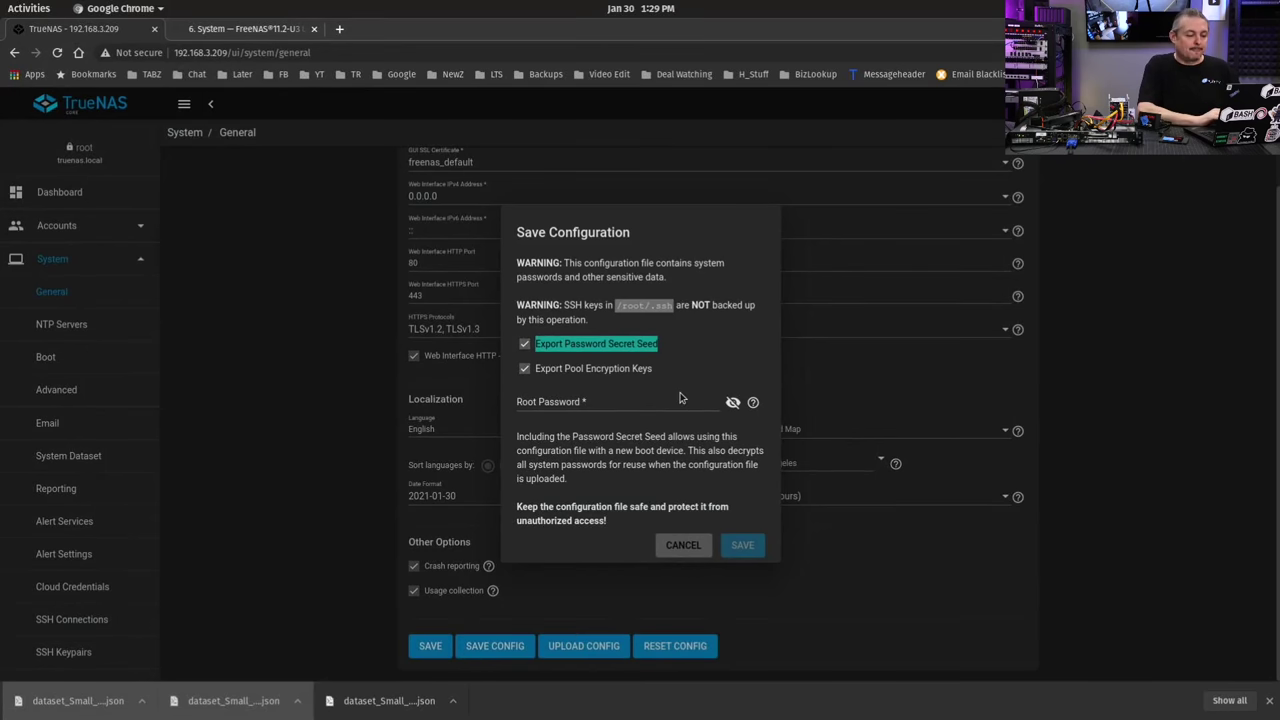
{"action": "left_click", "coordinate": [679, 398]}
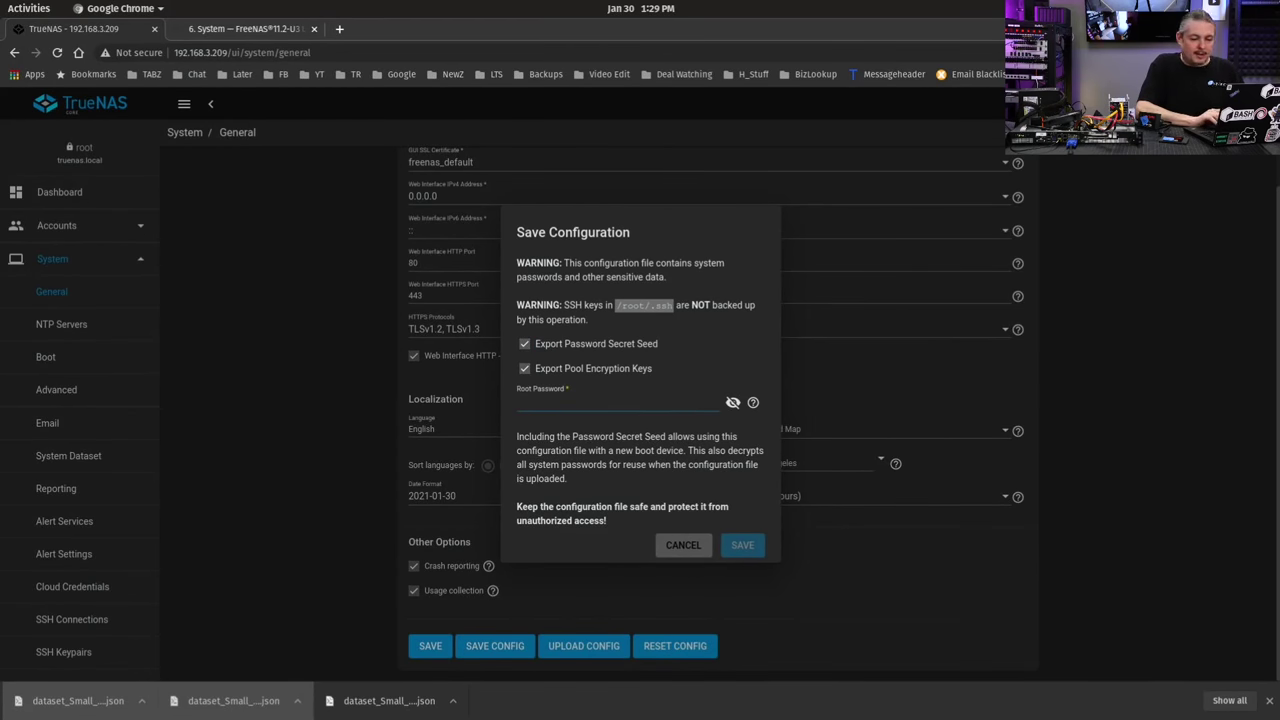
{"action": "left_click", "coordinate": [1092, 52]}
{"action": "left_click", "coordinate": [880, 132]}
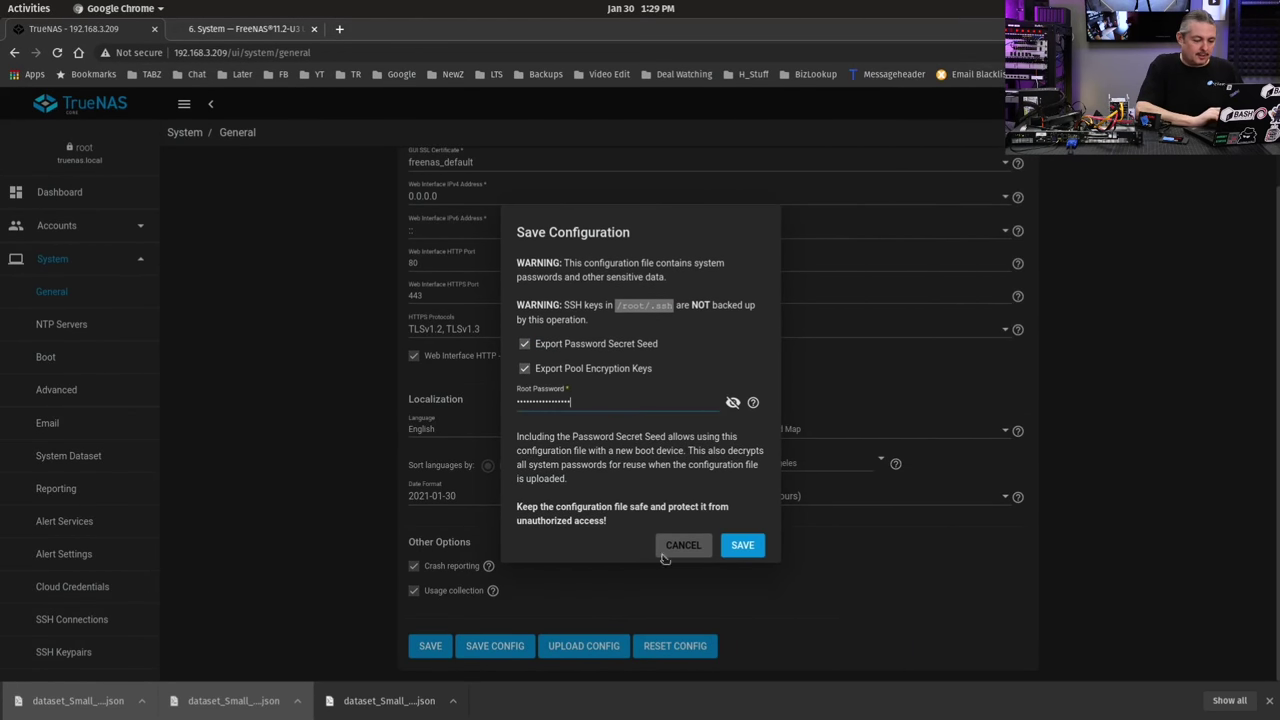
{"action": "left_click", "coordinate": [745, 545]}
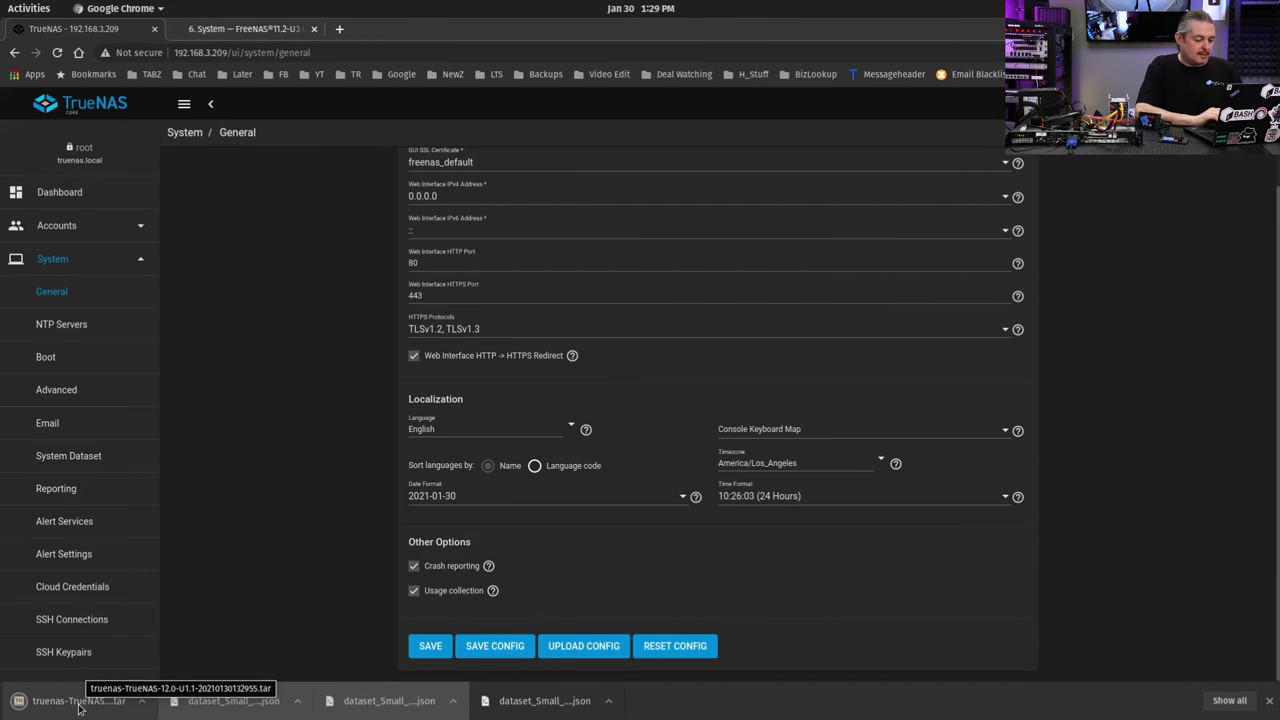
Open the downloaded config tar, close it, and collapse the System menu.
{"action": "left_click", "coordinate": [79, 703]}
{"action": "key", "text": "ctrl+w"}
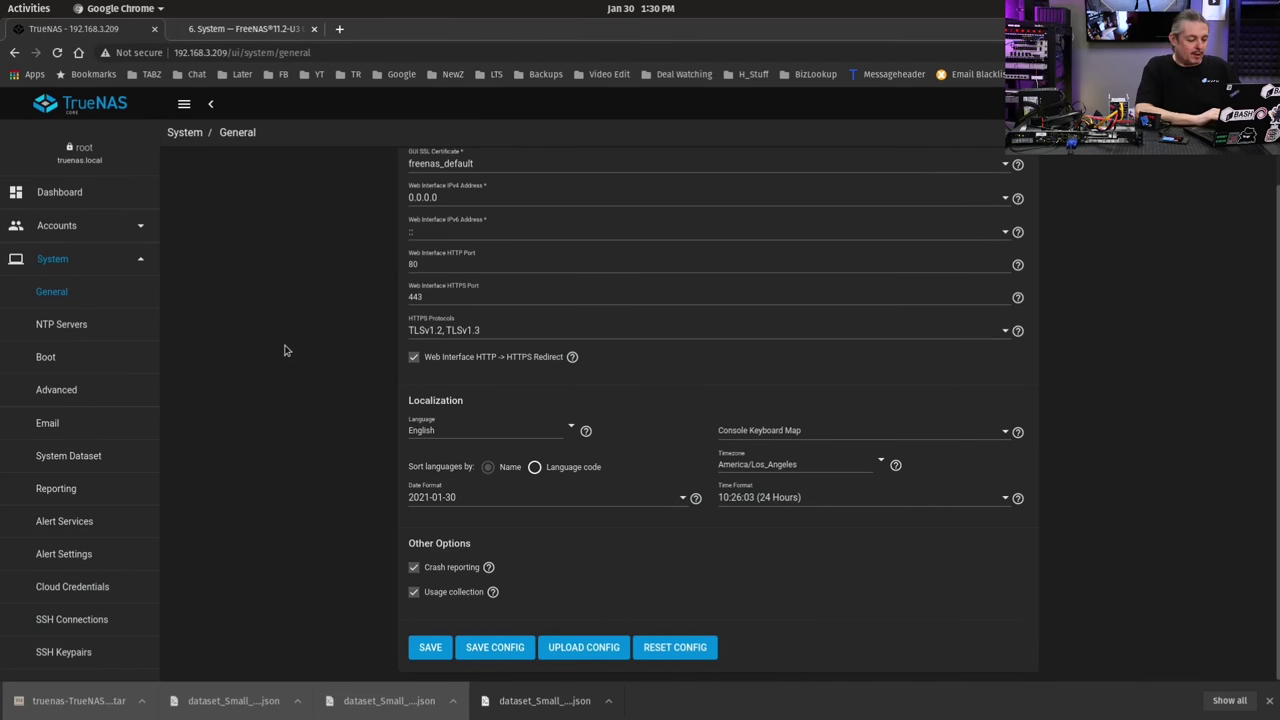
{"action": "left_click", "coordinate": [88, 256]}
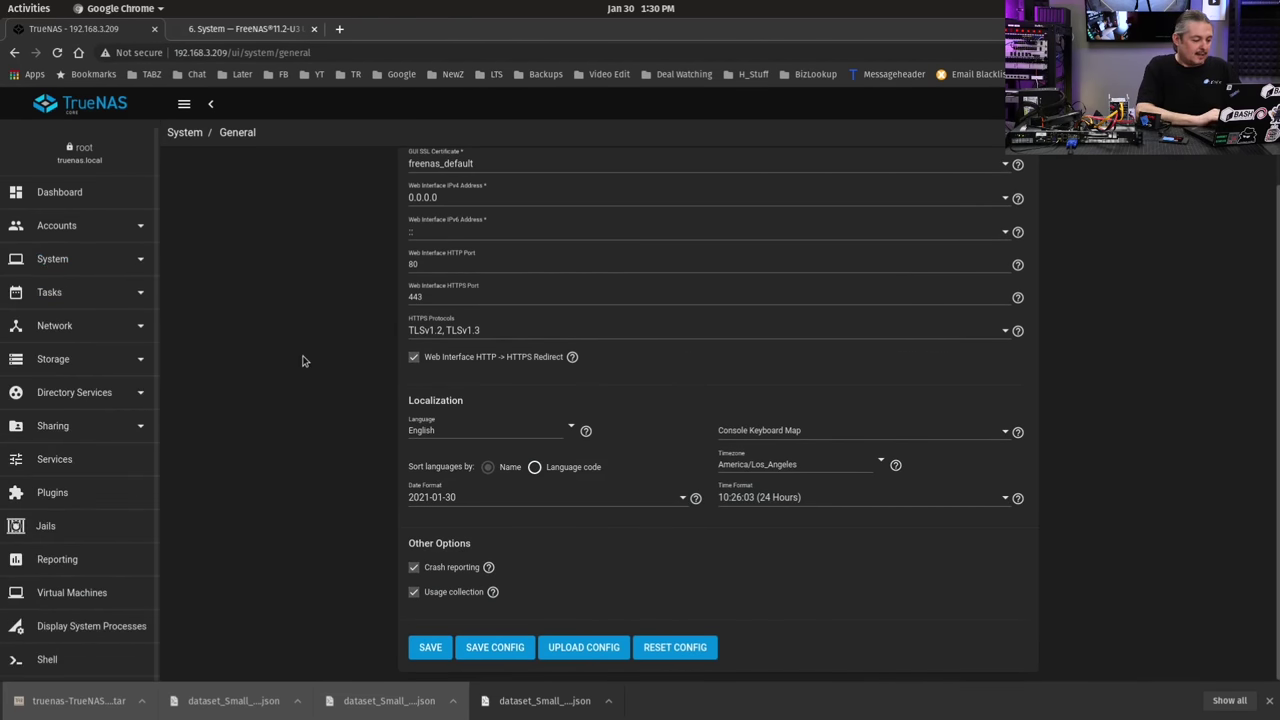
{"action": "key", "text": "alt+Tab"}
{"action": "key", "text": "alt+Tab"}
{"action": "key", "text": "alt+Tab"}
Change into /data with cd and list its contents with ls.
{"action": "type", "text": "cd /data/"}
{"action": "key", "text": "BackSpace"}
{"action": "key", "text": "Return"}
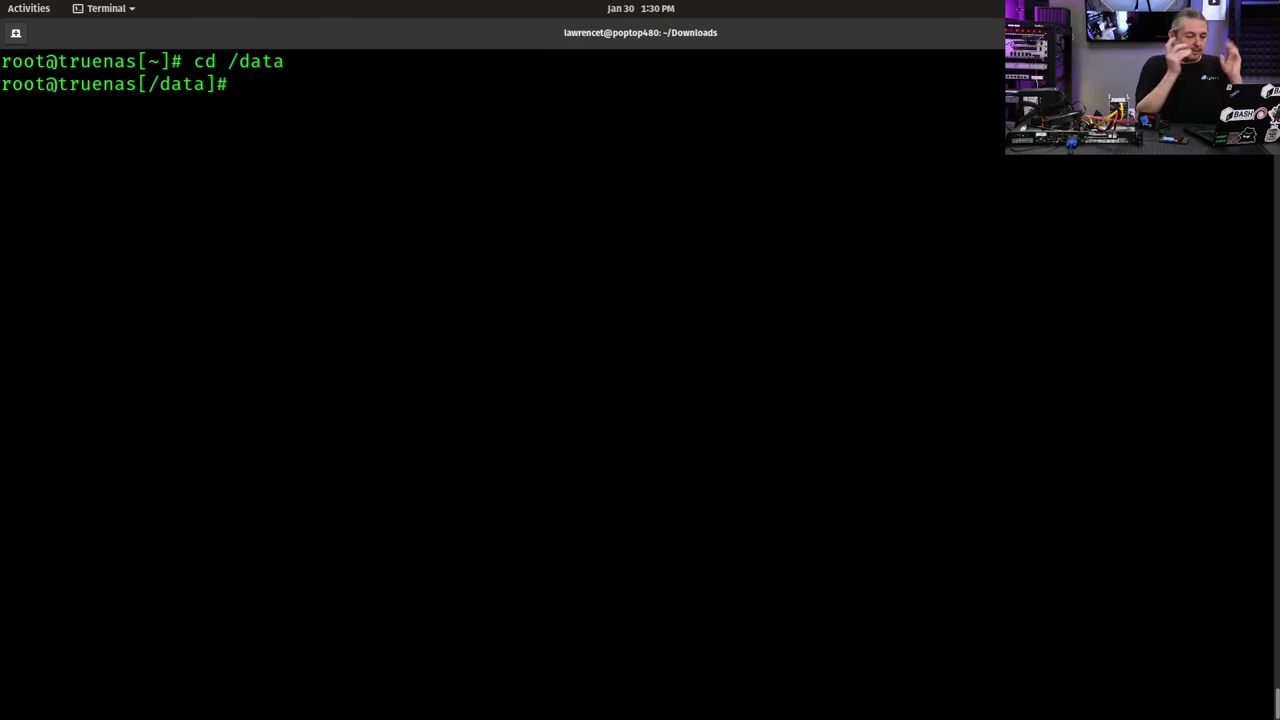
{"action": "type", "text": "ls"}
{"action": "key", "text": "Return"}
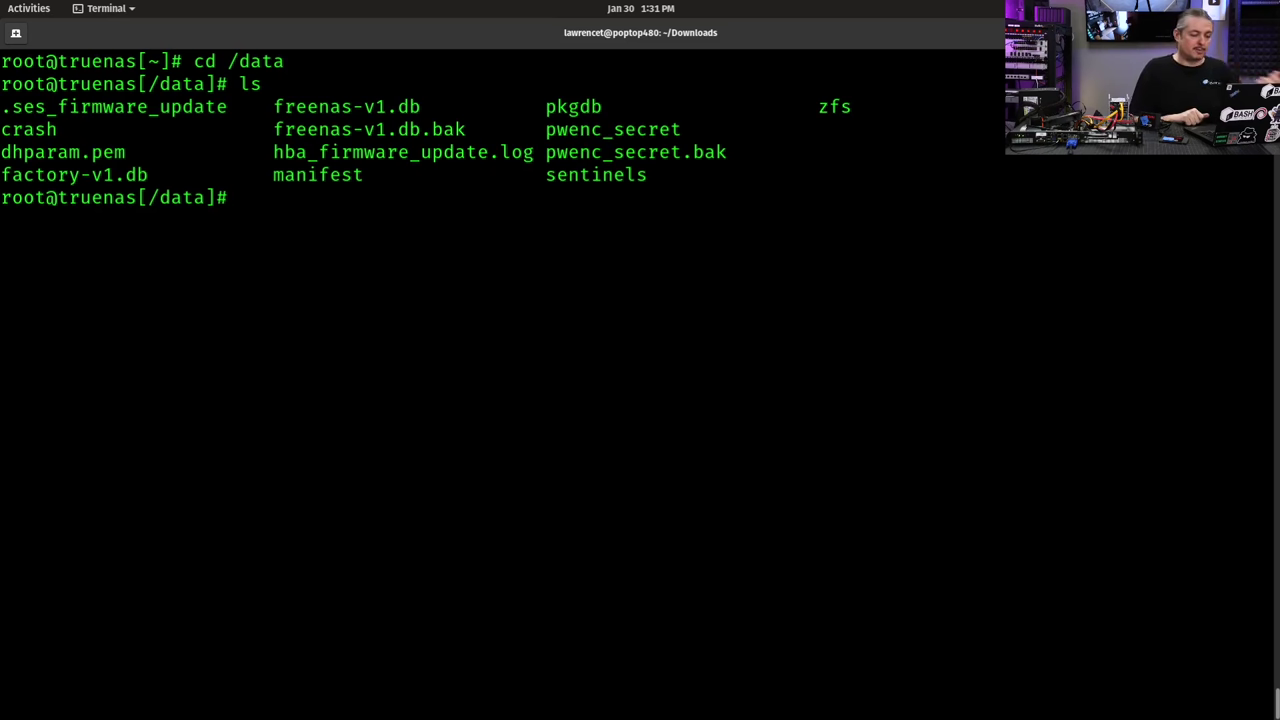
Highlight freenas-v1.db, factory-v1.db and pwenc_secret in the listing.
{"action": "left_click_drag", "start_coordinate": [276, 106], "coordinate": [422, 106]}
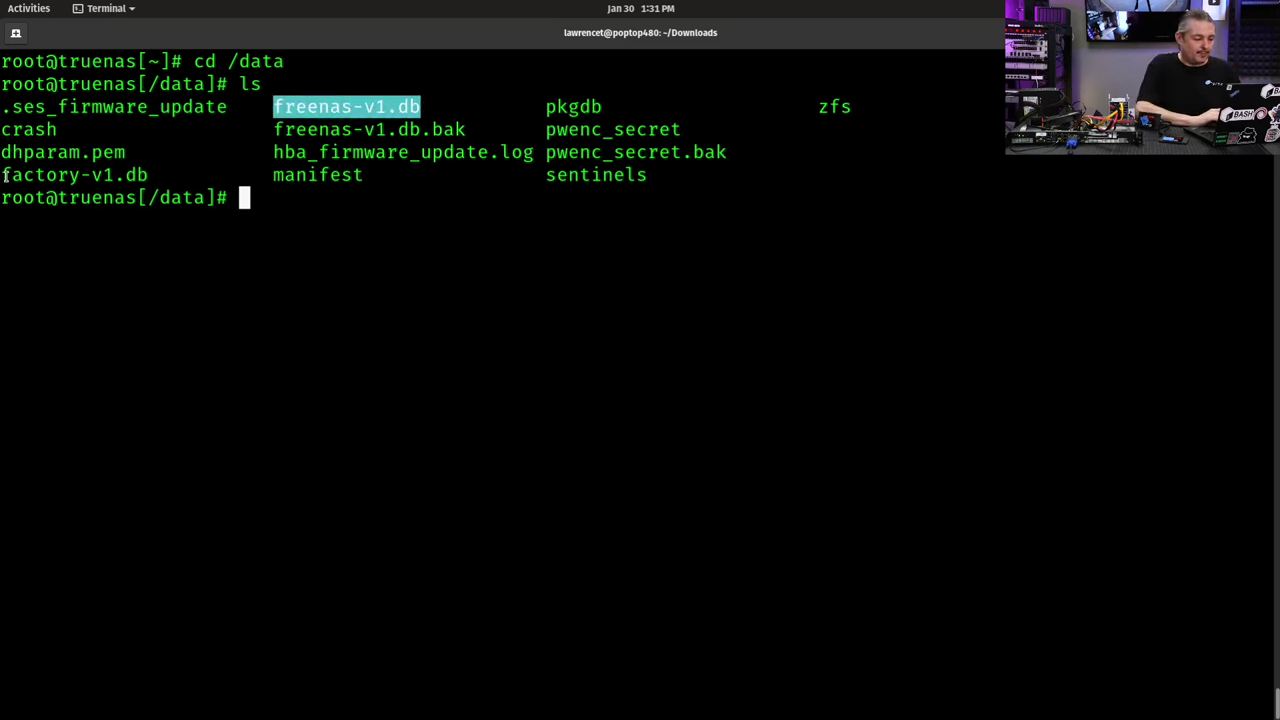
{"action": "left_click_drag", "start_coordinate": [5, 172], "coordinate": [323, 174]}
{"action": "left_click_drag", "start_coordinate": [543, 128], "coordinate": [1000, 131]}
{"action": "left_click", "coordinate": [595, 541]}
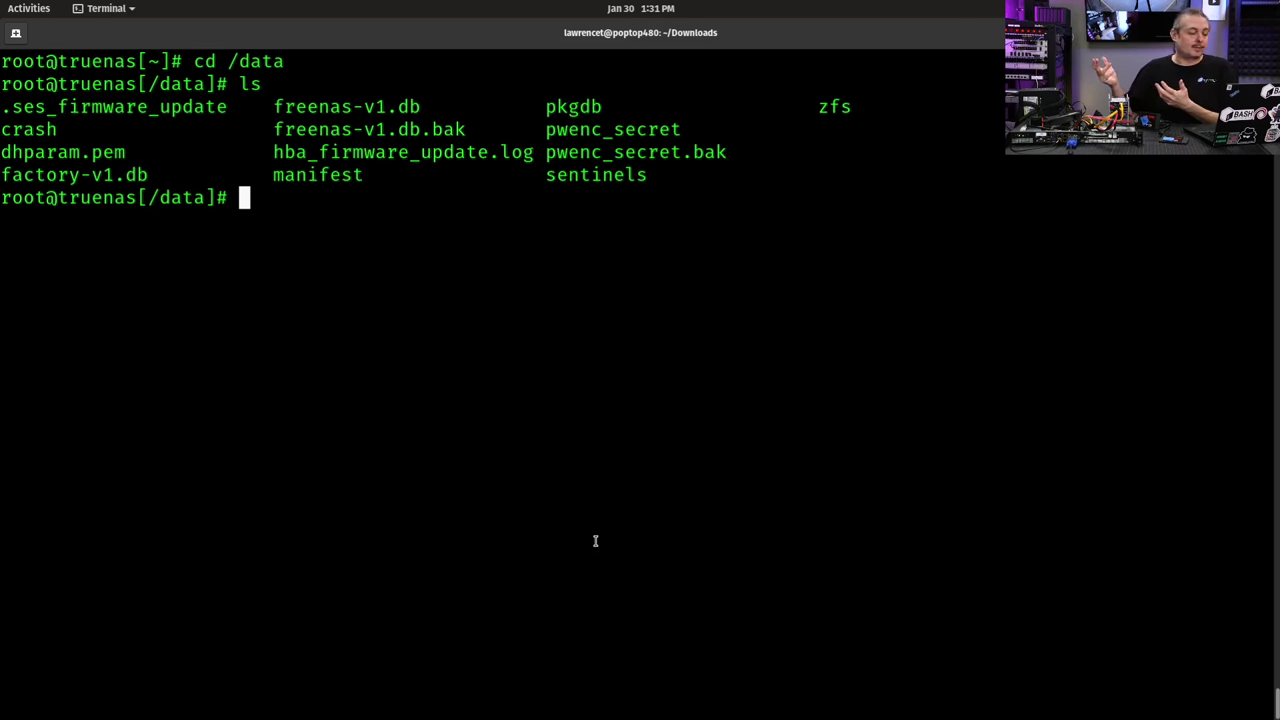
Copy factory-v1.db over freenas-v1.db, then reboot the system.
{"action": "type", "text": "cp "}
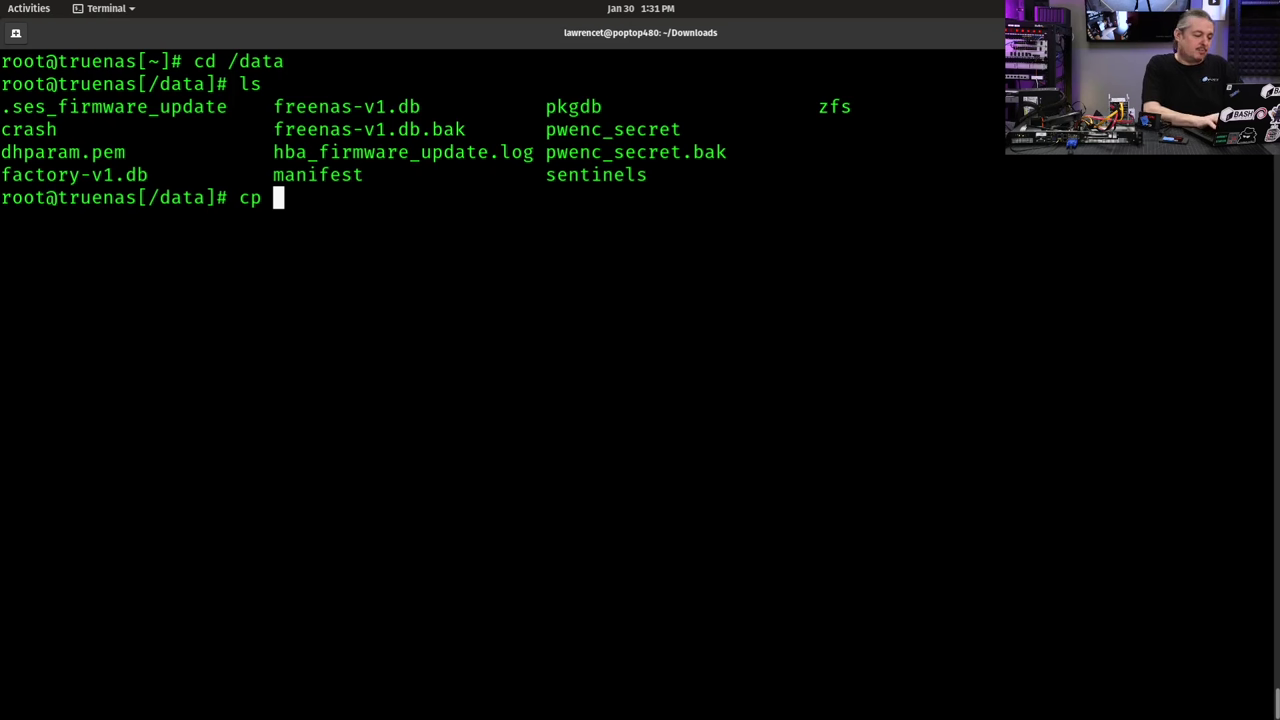
{"action": "type", "text": "factory-v1.db "}
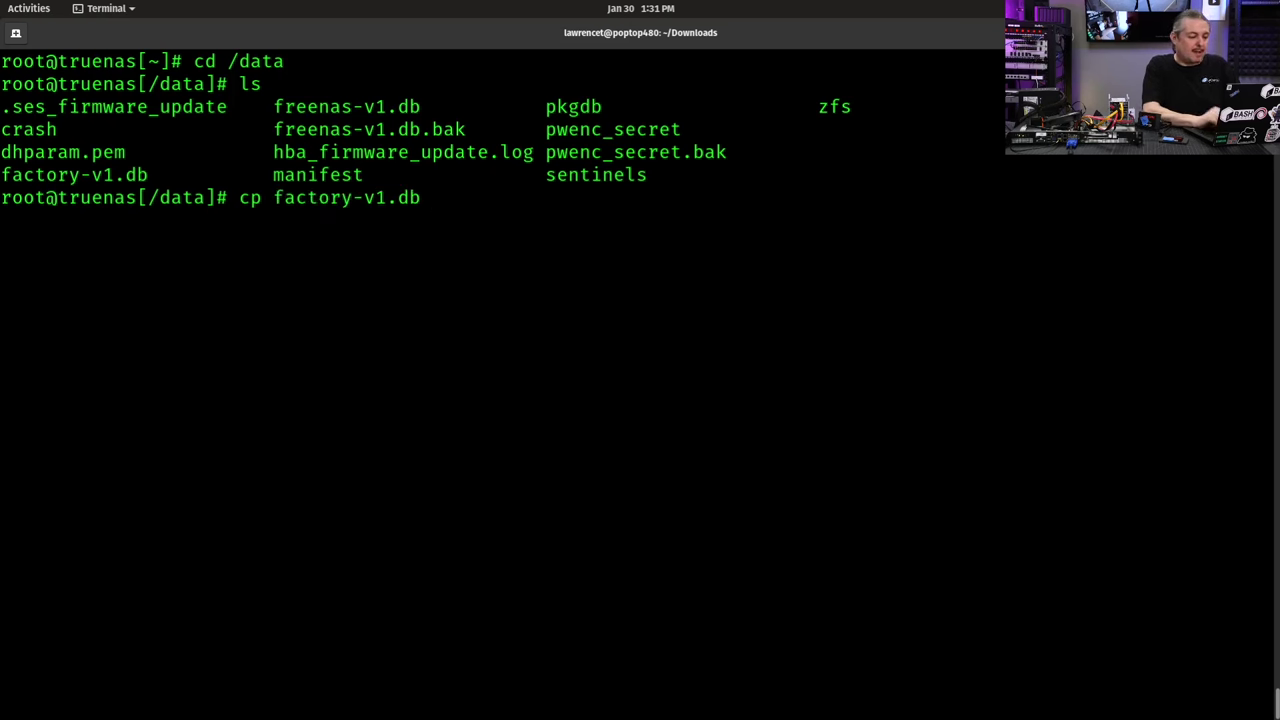
{"action": "type", "text": "freenas-v1.db"}
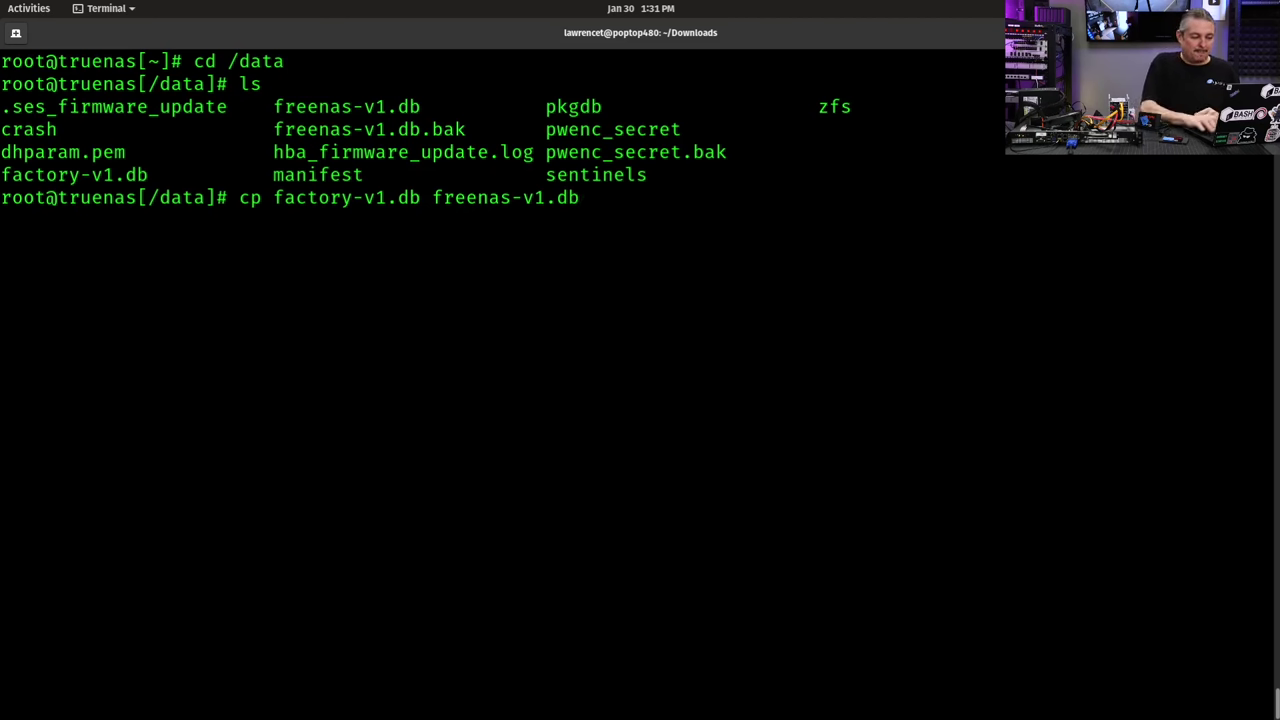
{"action": "key", "text": "Return"}
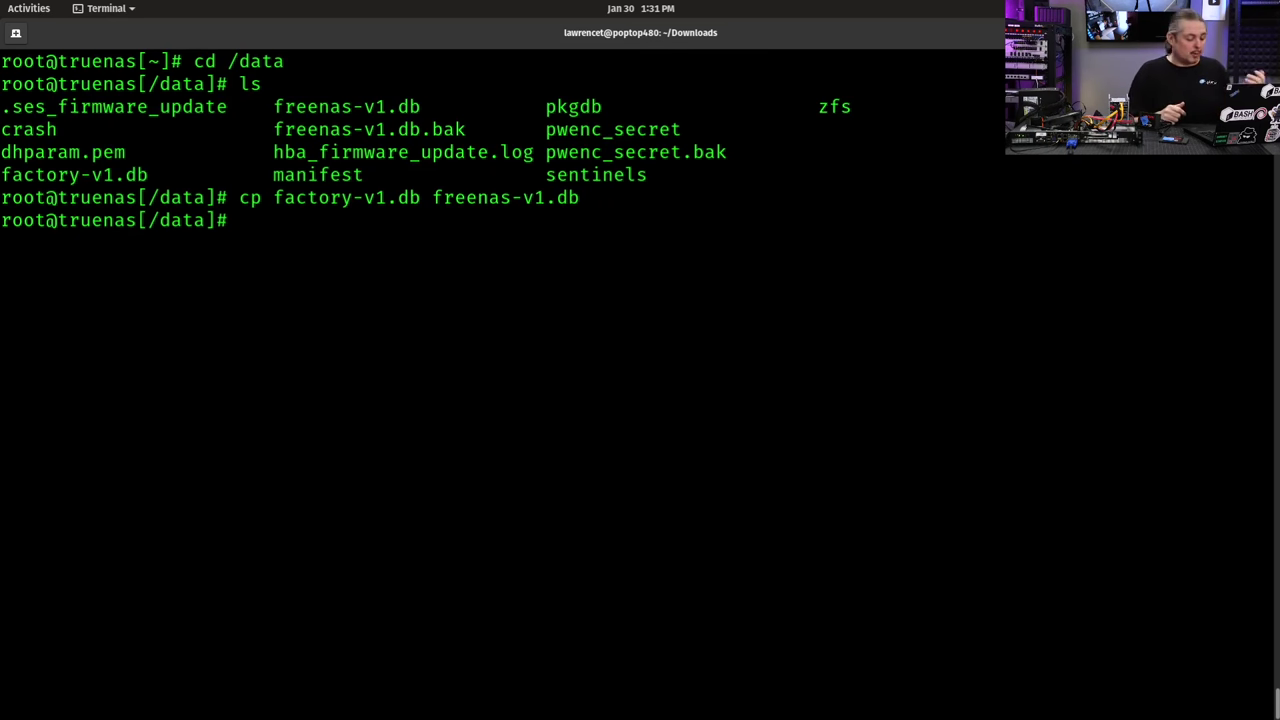
{"action": "type", "text": "reboot"}
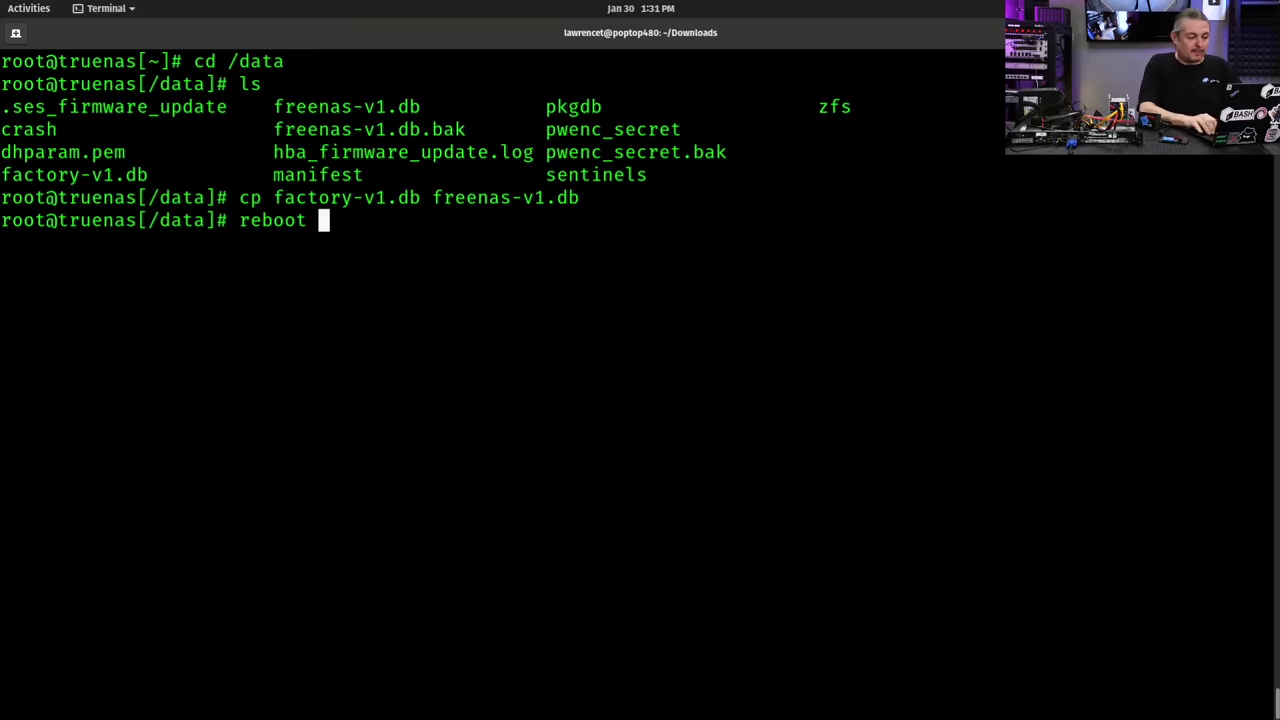
{"action": "key", "text": "Return"}
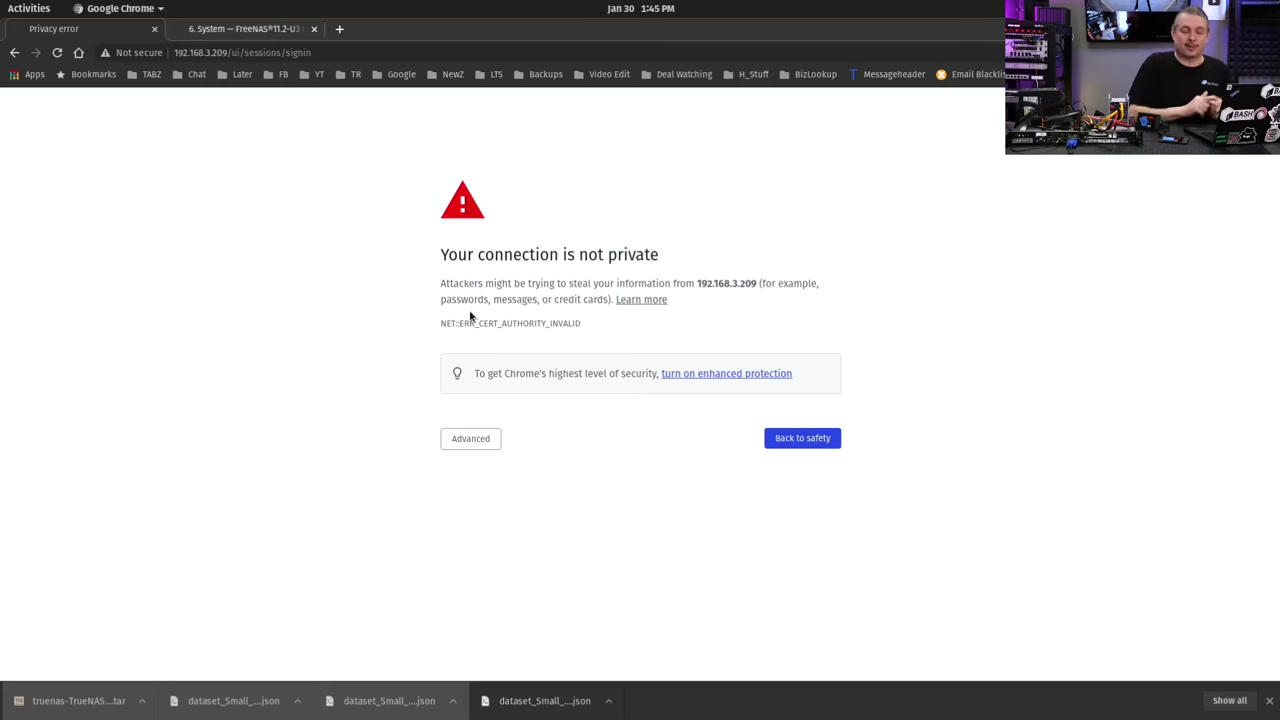
Proceed past the privacy warning to 192.168.3.209 via Advanced.
{"action": "left_click", "coordinate": [483, 442]}
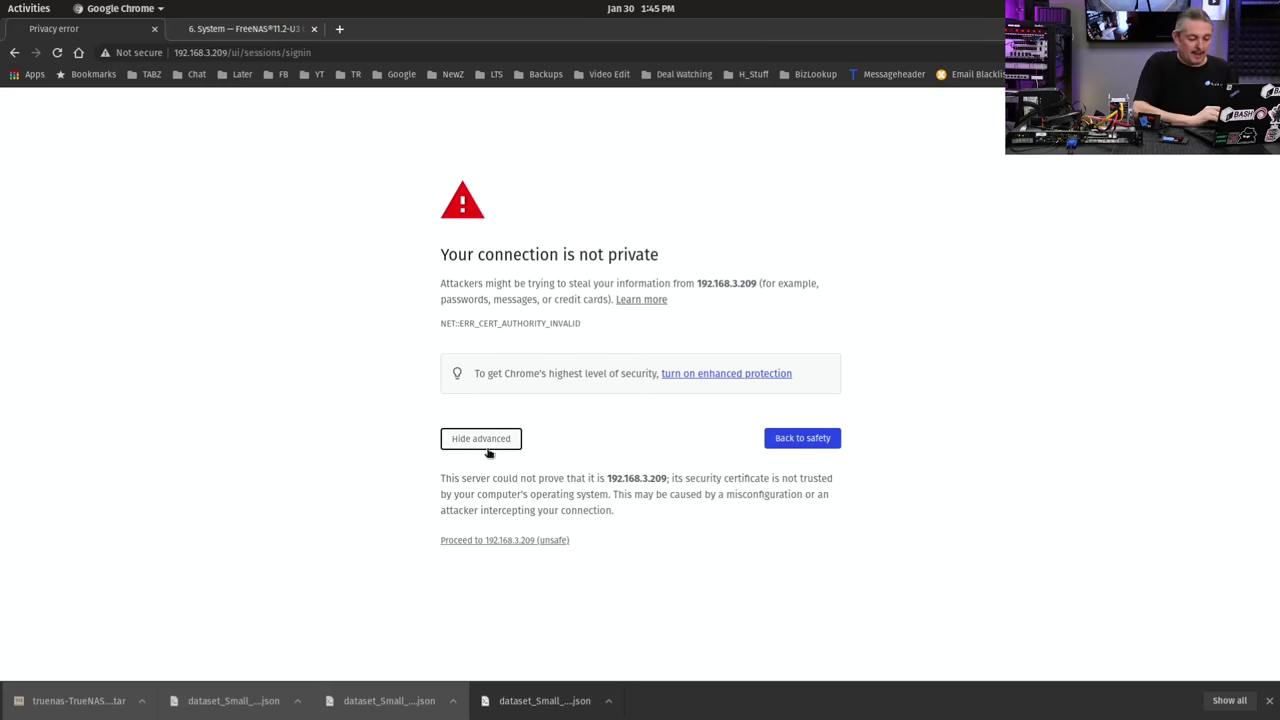
{"action": "left_click", "coordinate": [527, 539]}
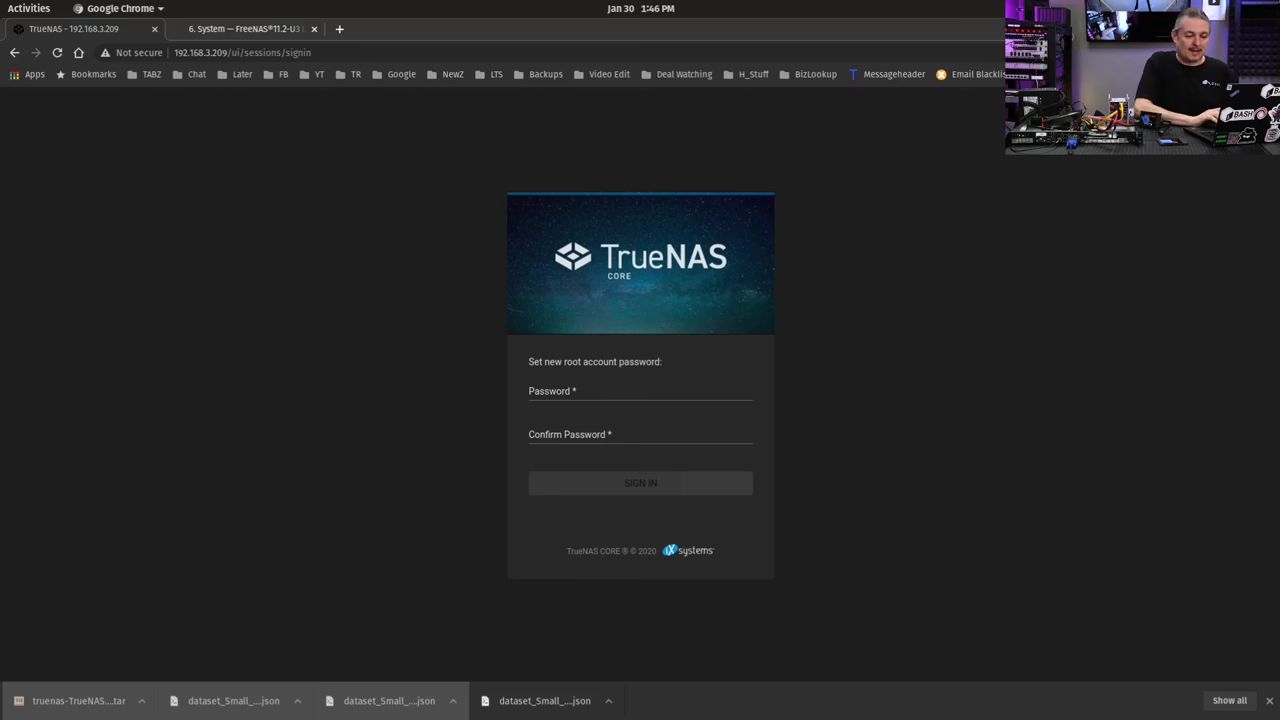
Set a new root password using autofill and sign in.
{"action": "key", "text": "ctrl+shift+y"}
{"action": "left_click", "coordinate": [992, 130]}
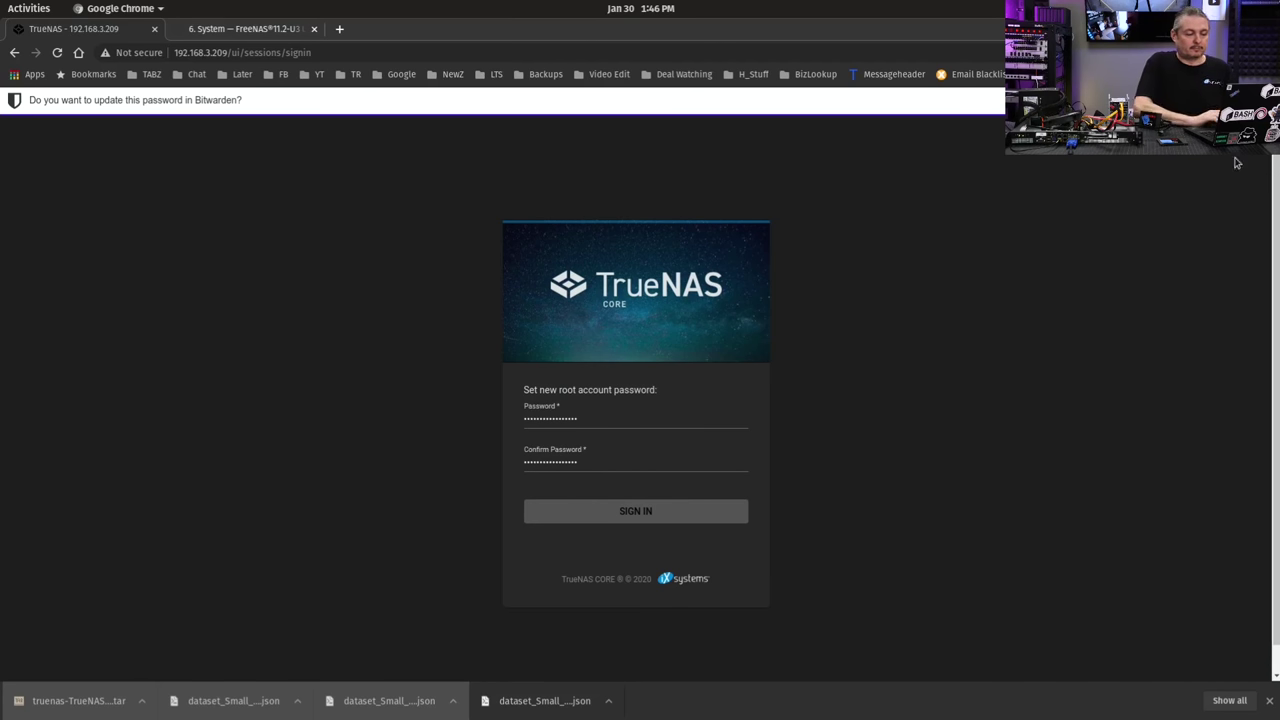
{"action": "left_click", "coordinate": [1240, 100]}
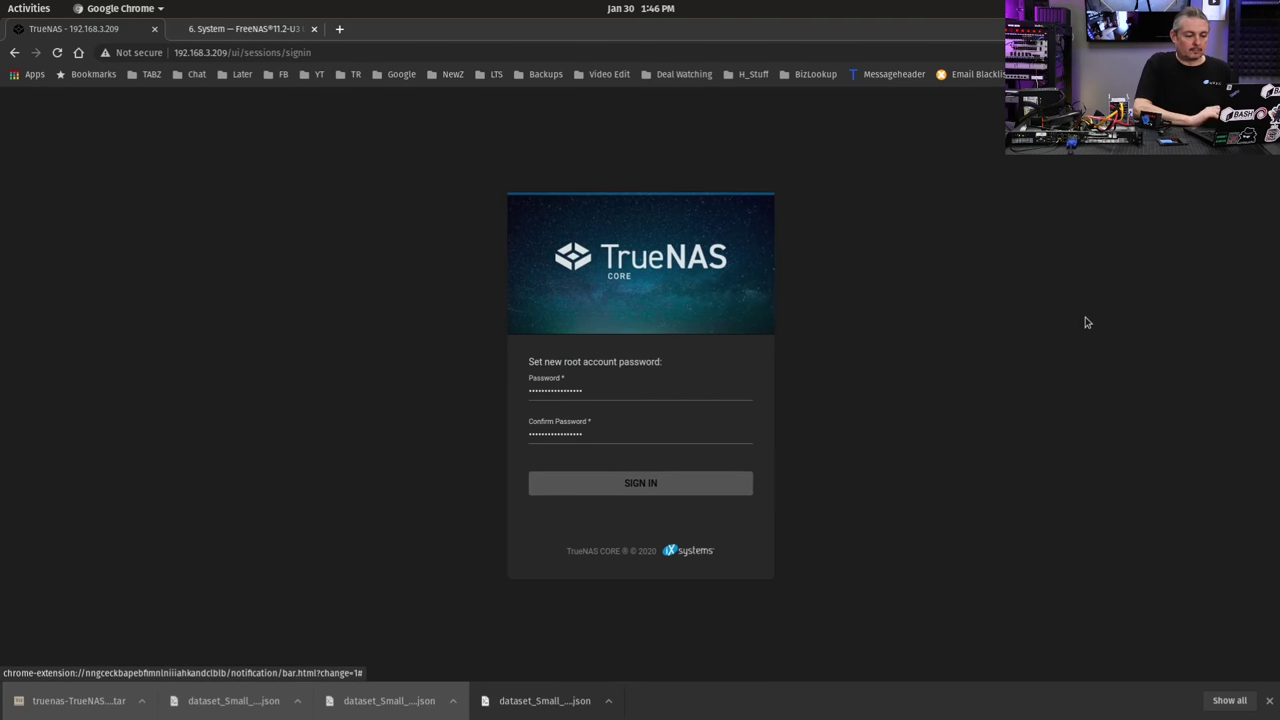
{"action": "key", "text": "Return"}
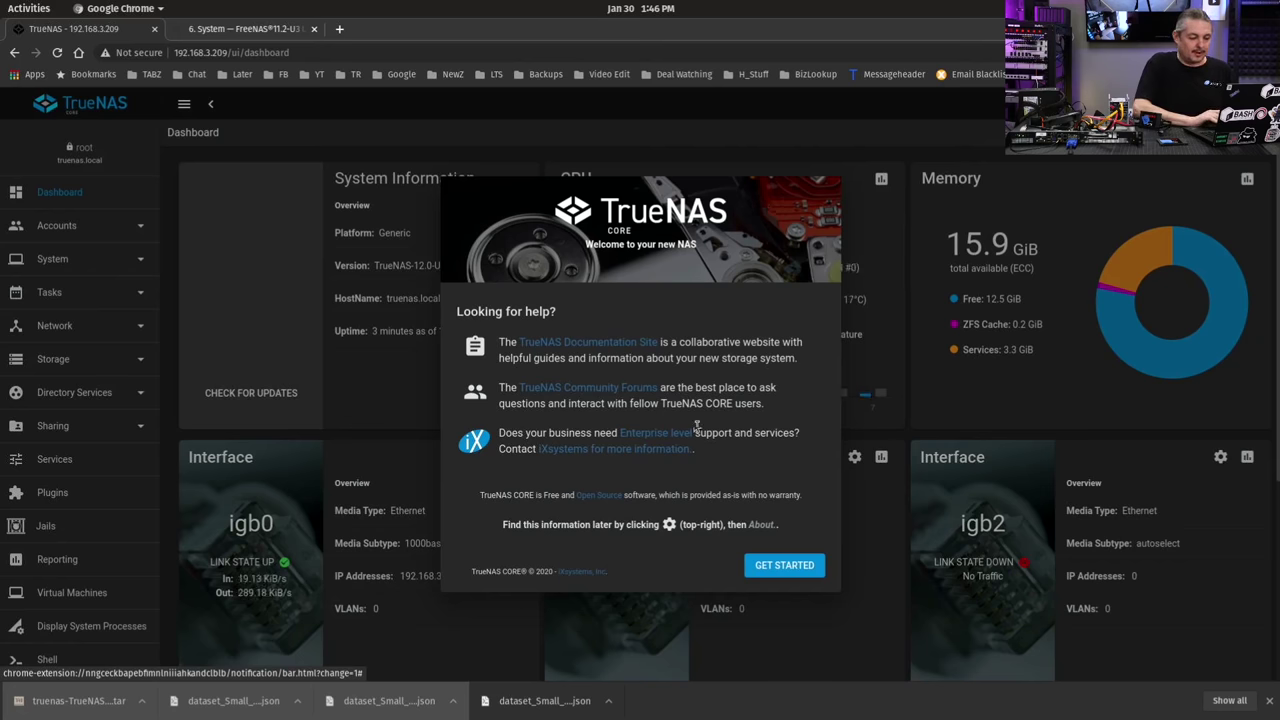
Dismiss the welcome message and open Storage > Pools.
{"action": "left_click", "coordinate": [780, 566]}
{"action": "left_click", "coordinate": [47, 368]}
{"action": "left_click", "coordinate": [78, 394]}
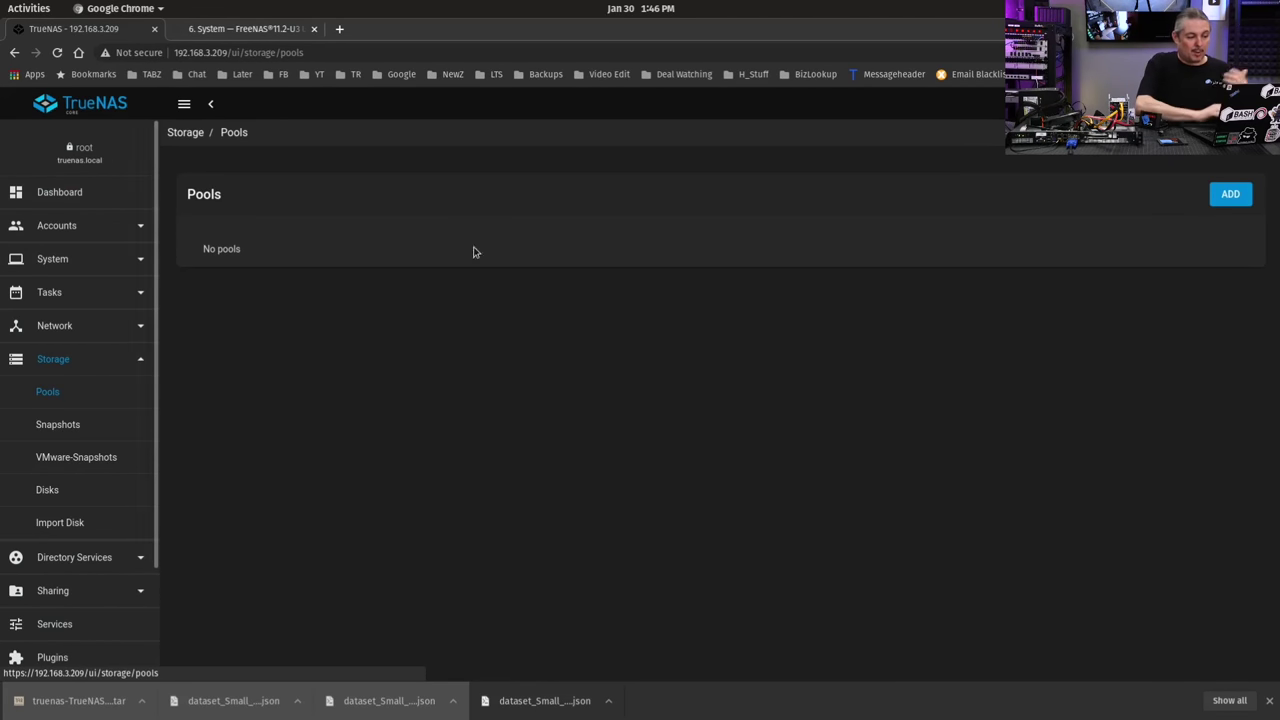
Choose to import an existing pool from the Pools page.
{"action": "left_click", "coordinate": [1224, 195]}
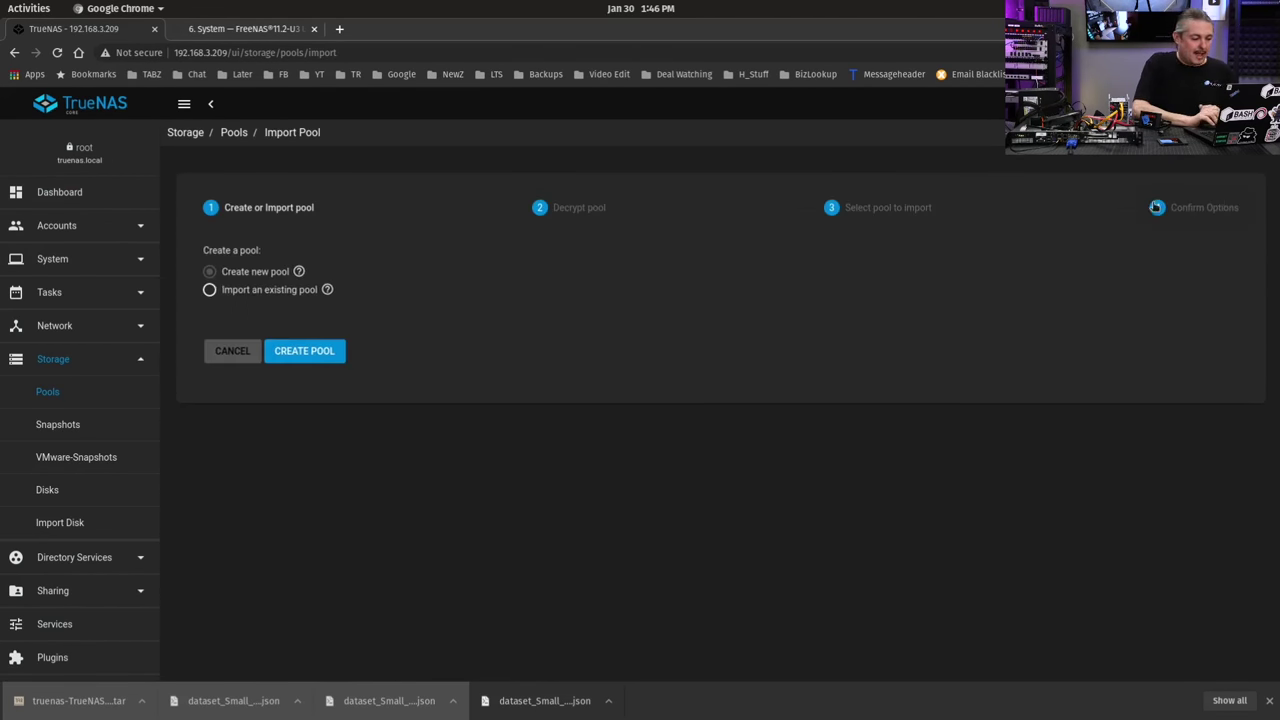
{"action": "left_click", "coordinate": [233, 296]}
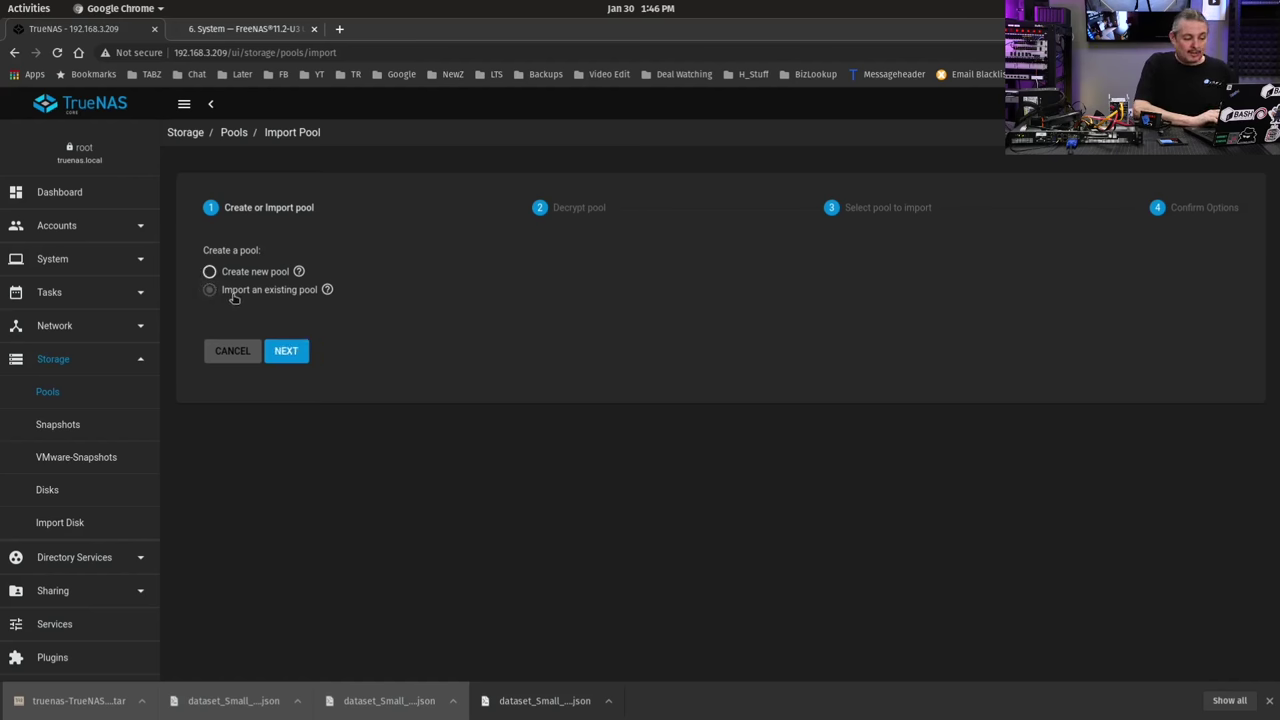
{"action": "left_click", "coordinate": [287, 353]}
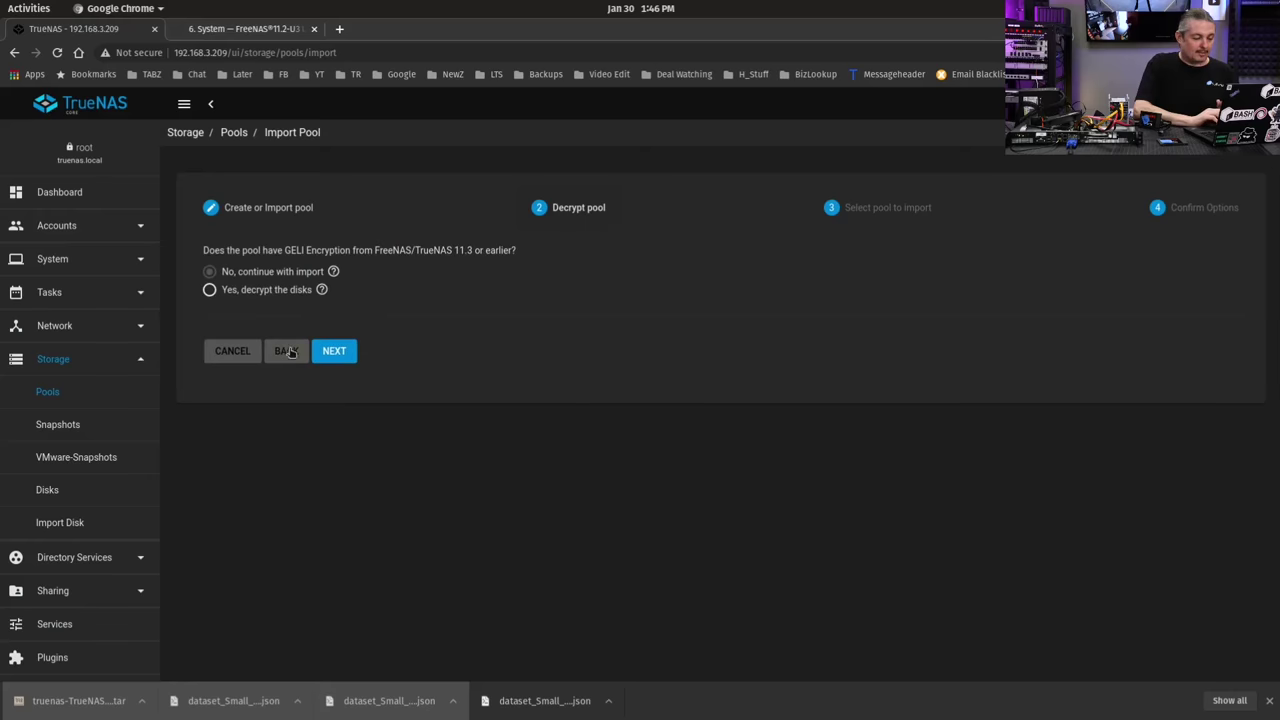
Answer No to the GELI decryption question and advance to pool selection.
{"action": "left_click", "coordinate": [279, 290]}
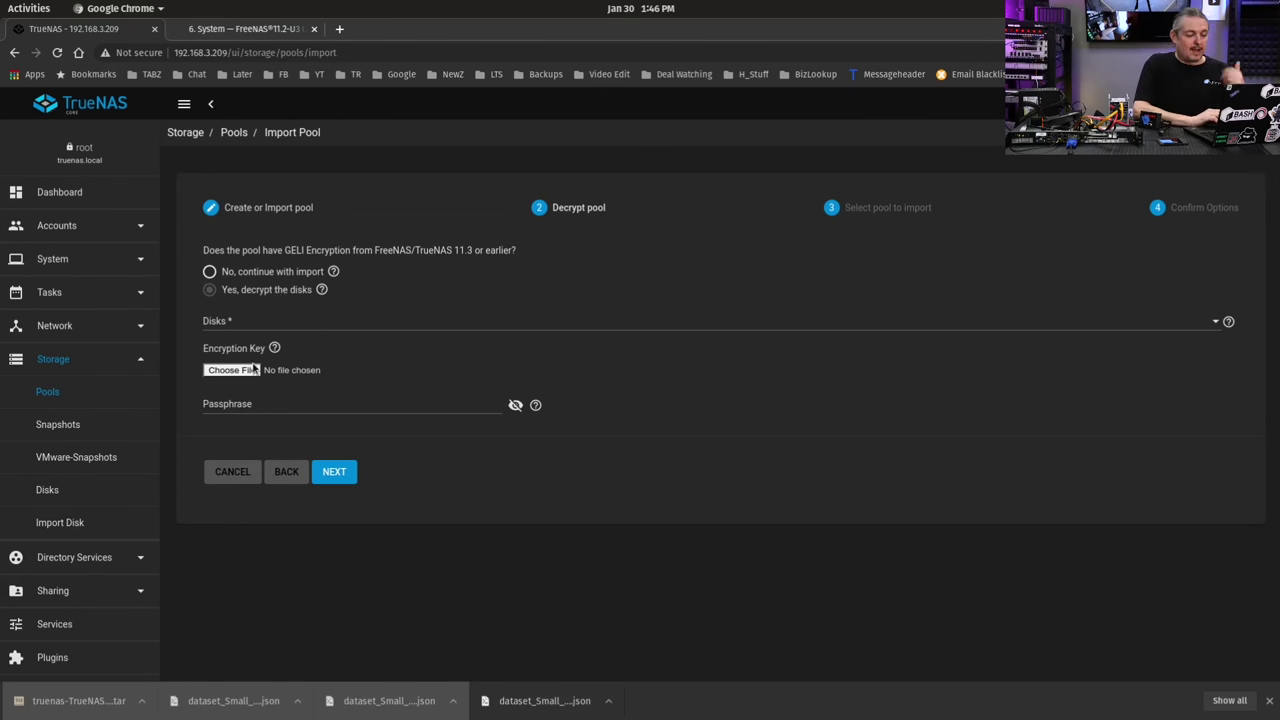
{"action": "left_click_drag", "start_coordinate": [322, 251], "coordinate": [416, 257]}
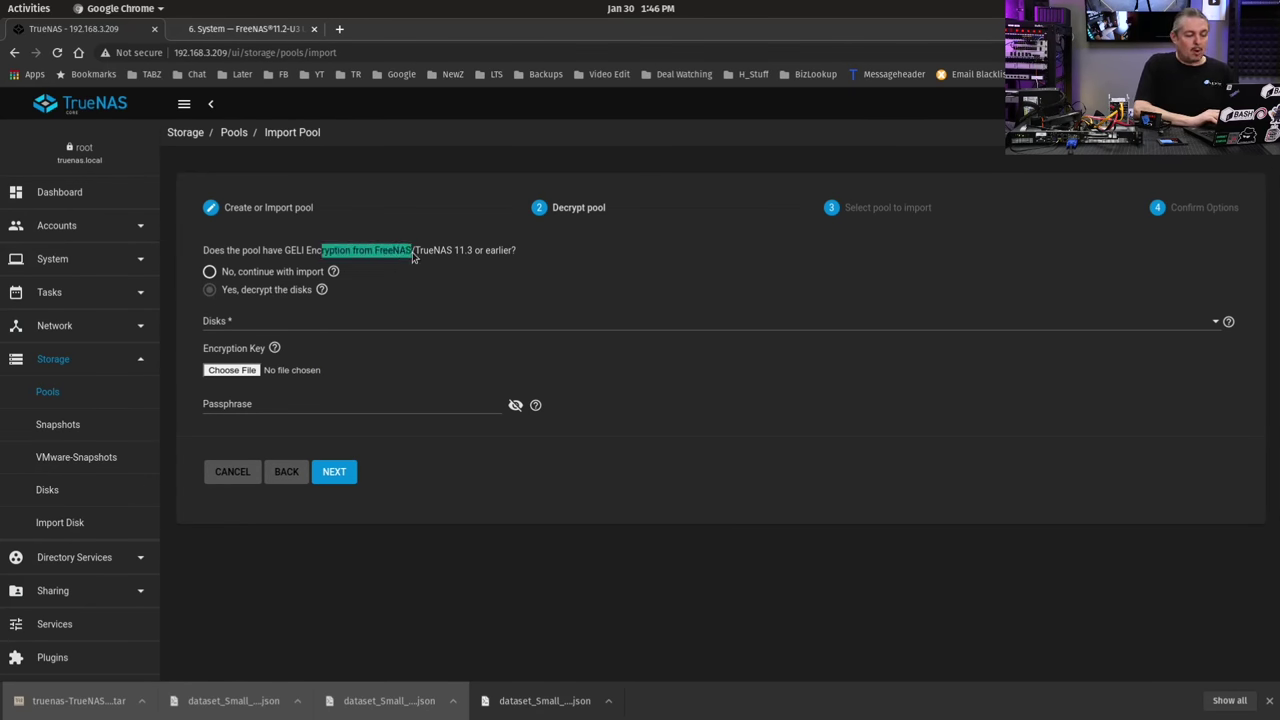
{"action": "left_click", "coordinate": [282, 255]}
{"action": "left_click_drag", "start_coordinate": [282, 255], "coordinate": [391, 254]}
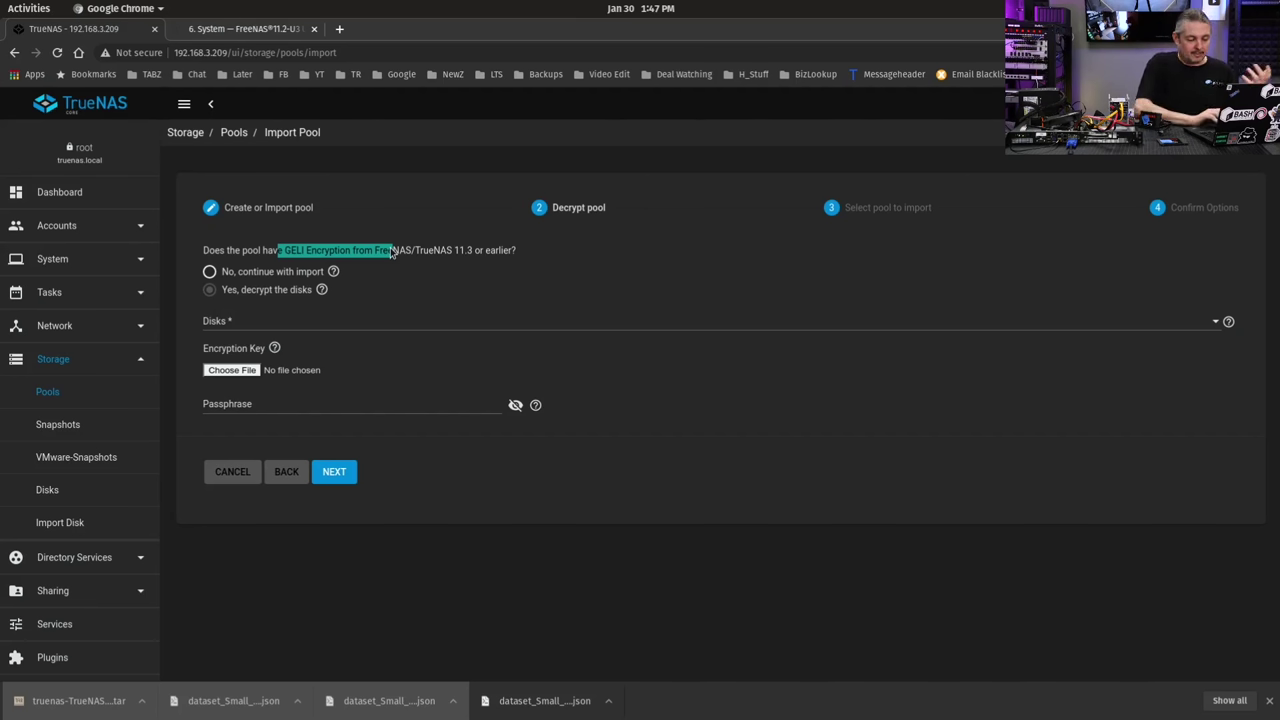
{"action": "left_click", "coordinate": [280, 275]}
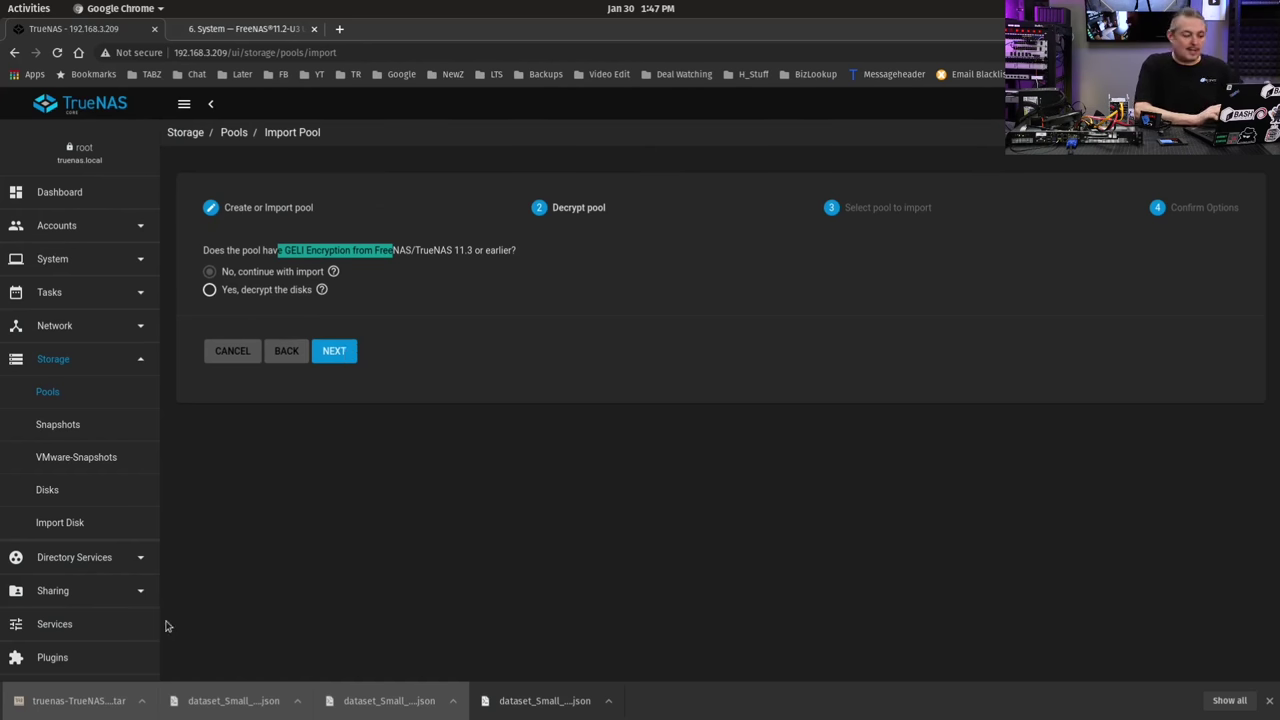
{"action": "left_click", "coordinate": [334, 351]}
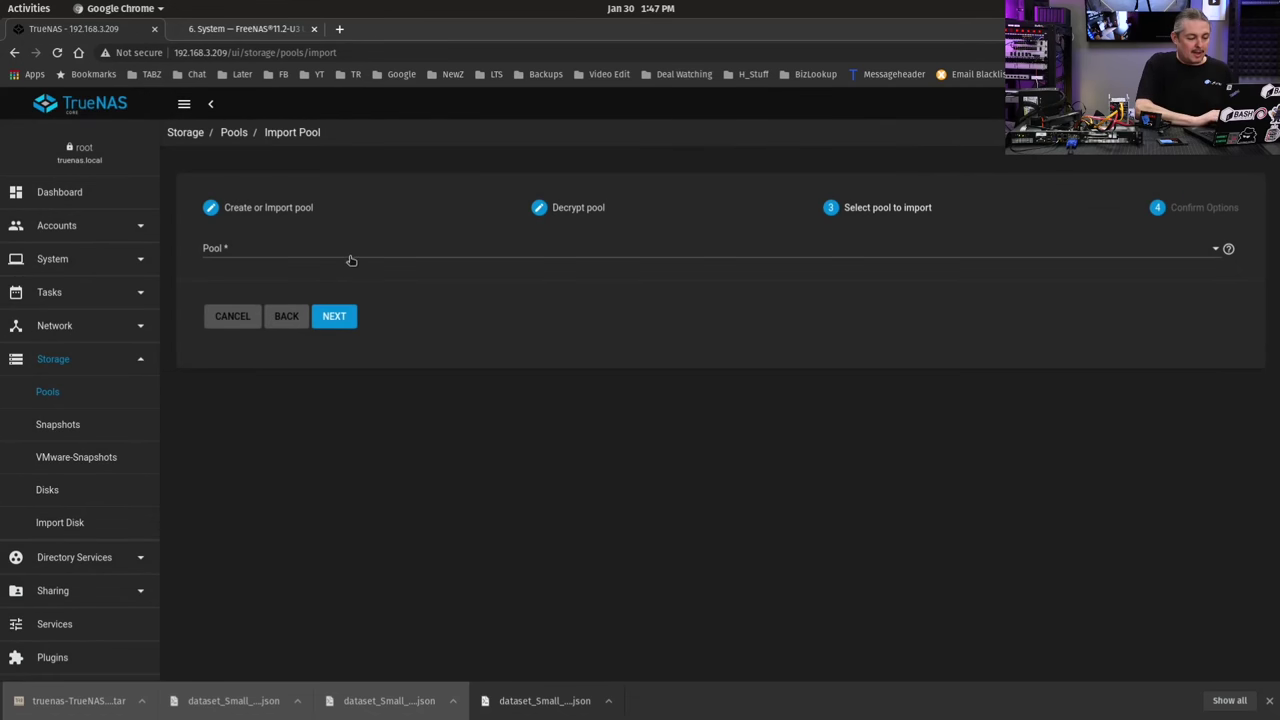
Select Small_Drive_Testing from the Pool dropdown and import it.
{"action": "left_click", "coordinate": [351, 257]}
{"action": "left_click", "coordinate": [334, 256]}
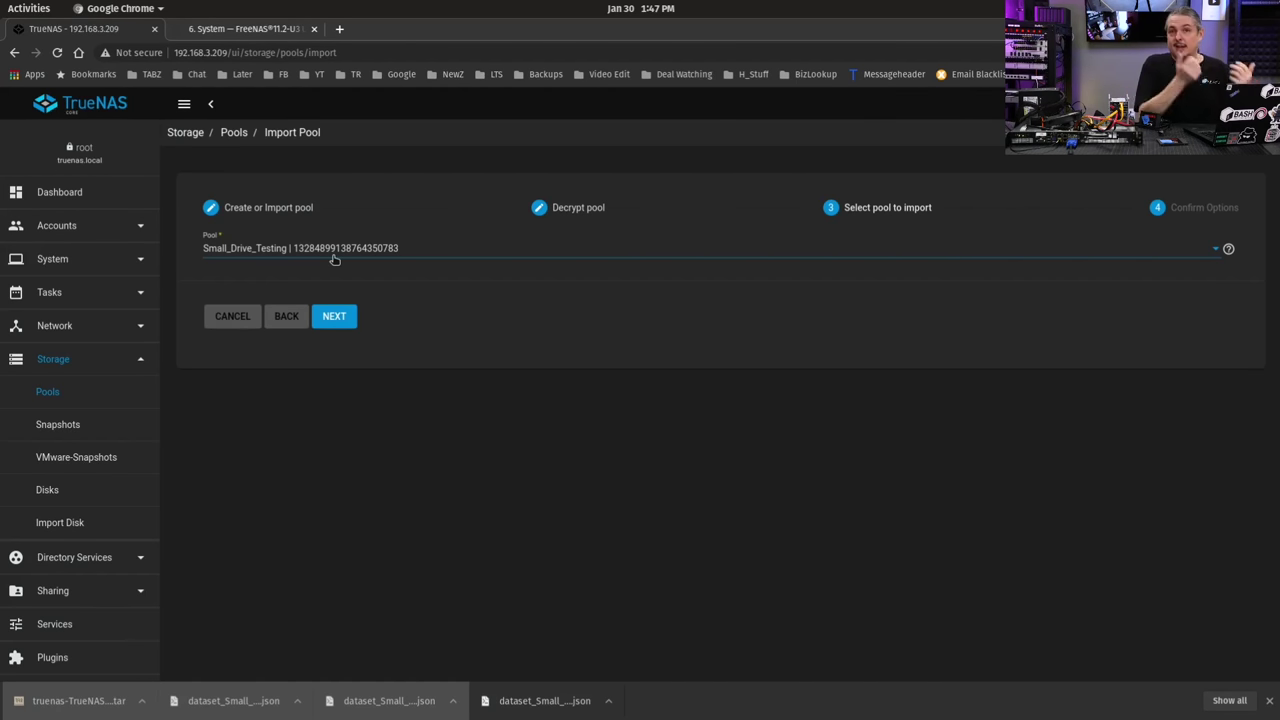
{"action": "left_click", "coordinate": [340, 318]}
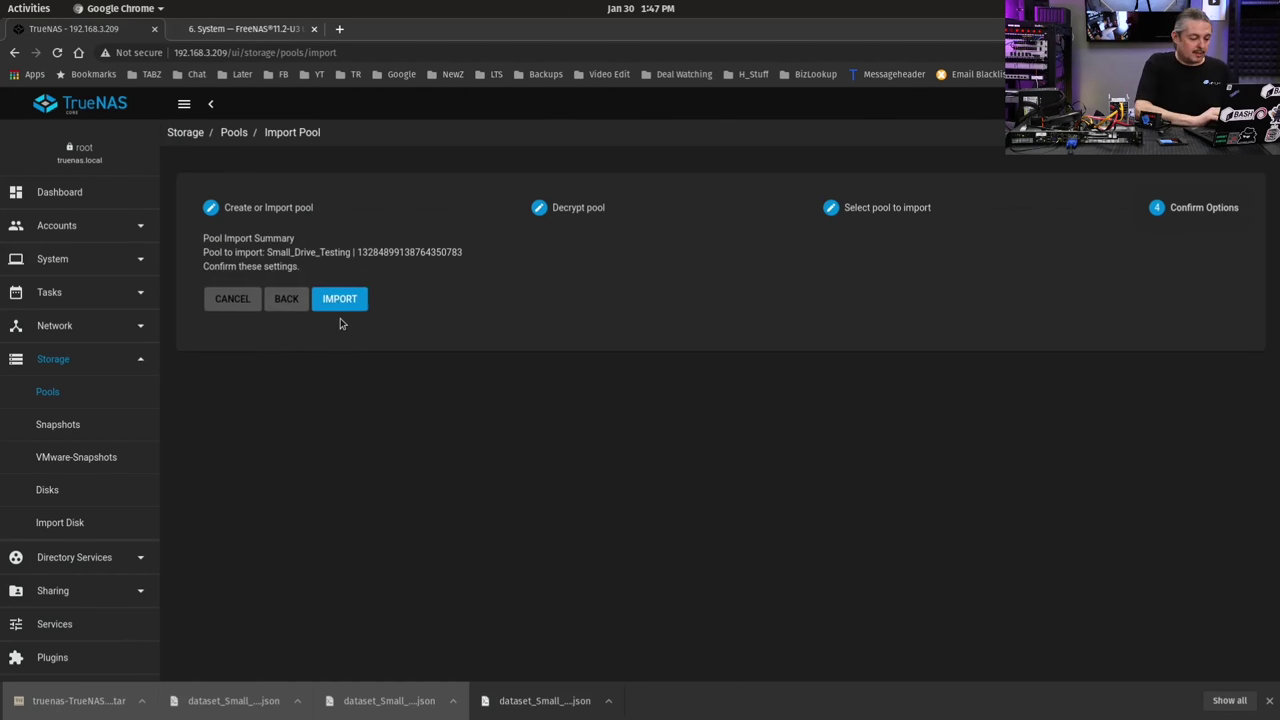
{"action": "left_click", "coordinate": [339, 300]}
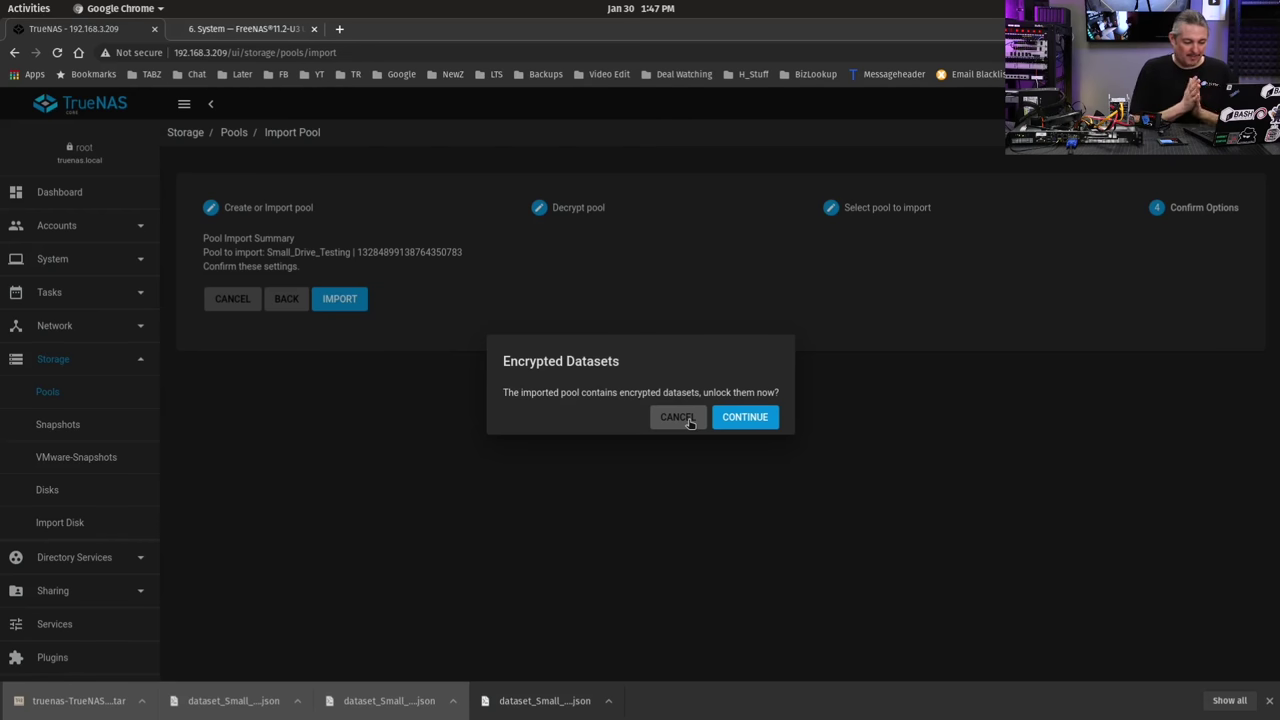
Start unlocking the datasets and view the dataset key in the downloaded key file.
{"action": "left_click", "coordinate": [744, 418]}
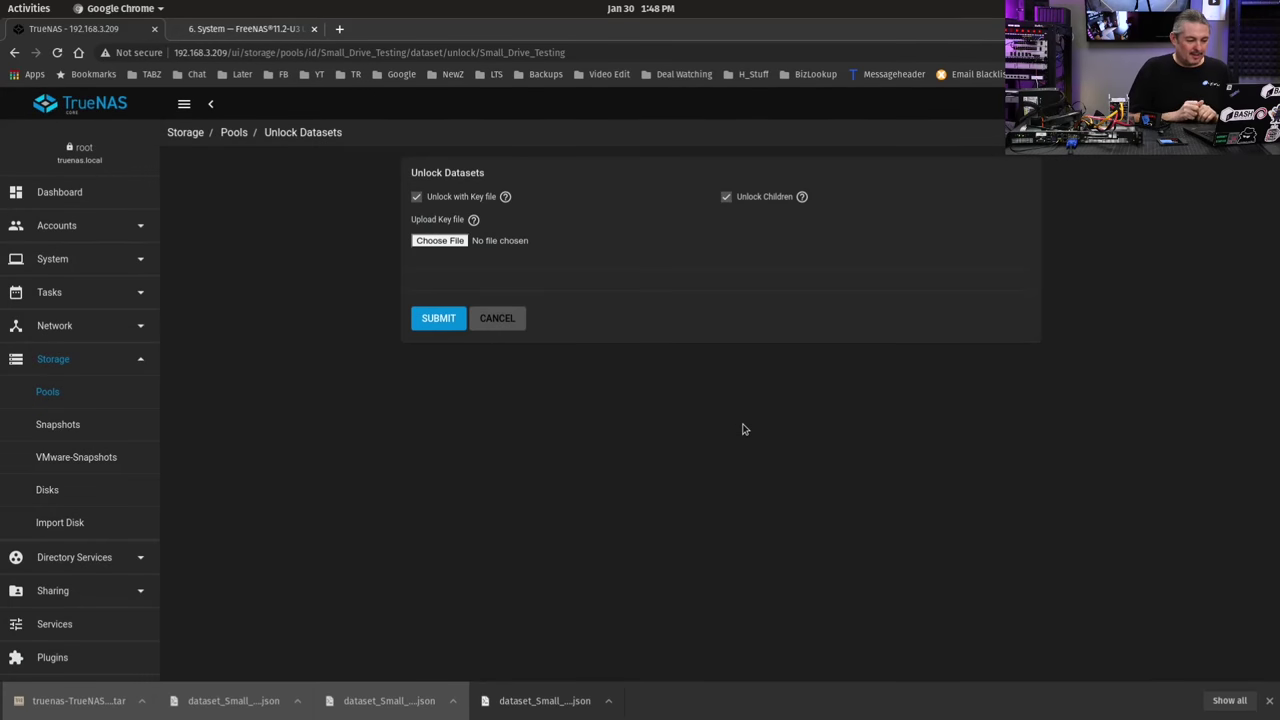
{"action": "left_click", "coordinate": [440, 196]}
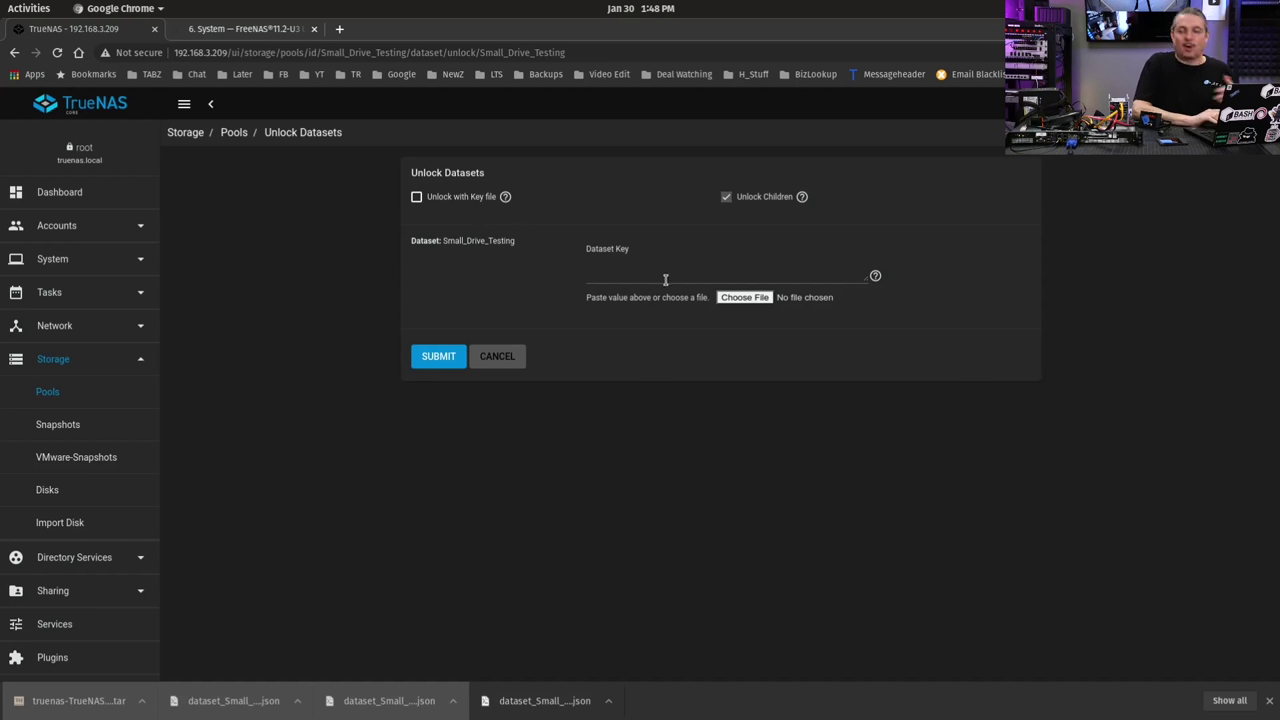
{"action": "left_click", "coordinate": [249, 704]}
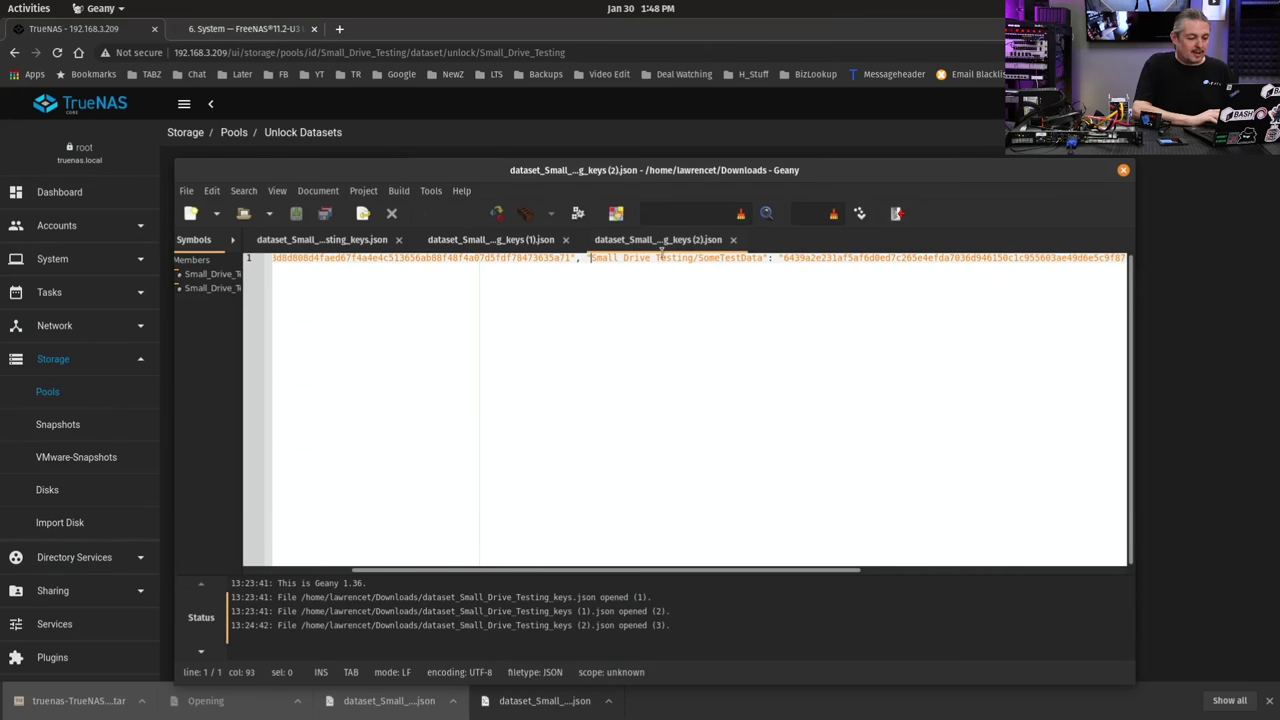
{"action": "double_click", "coordinate": [441, 258]}
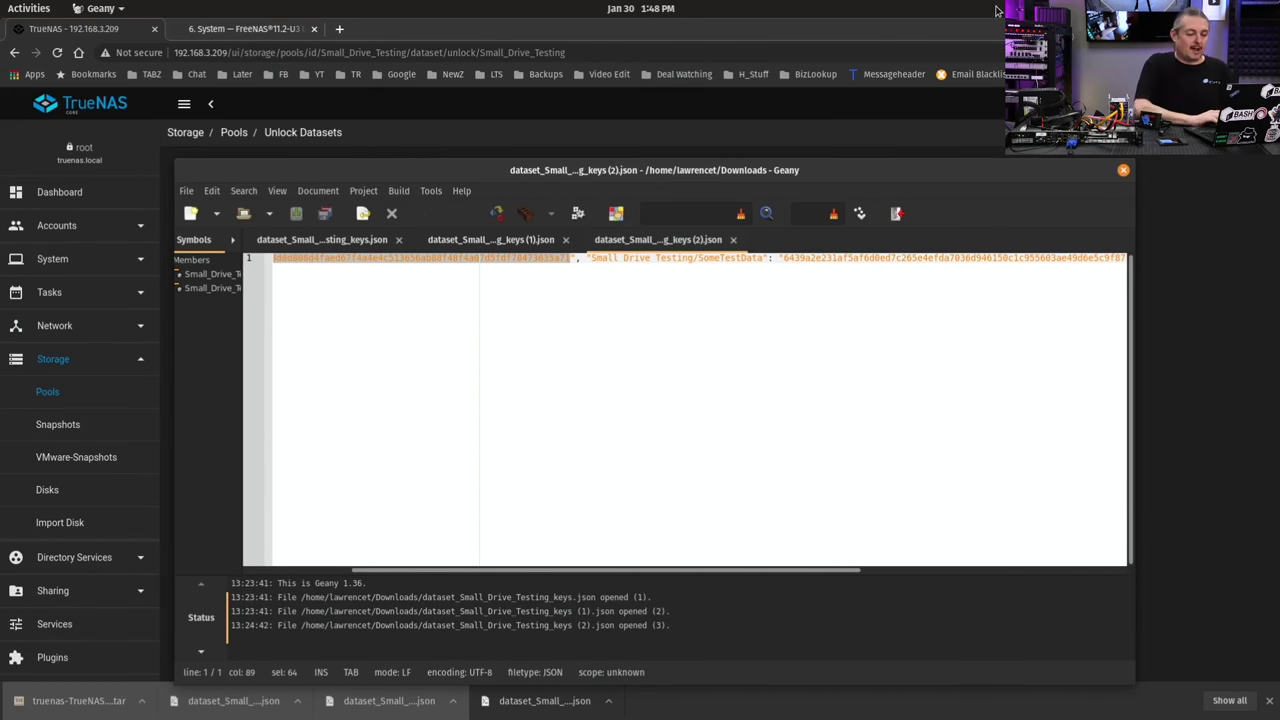
{"action": "left_click", "coordinate": [1123, 170]}
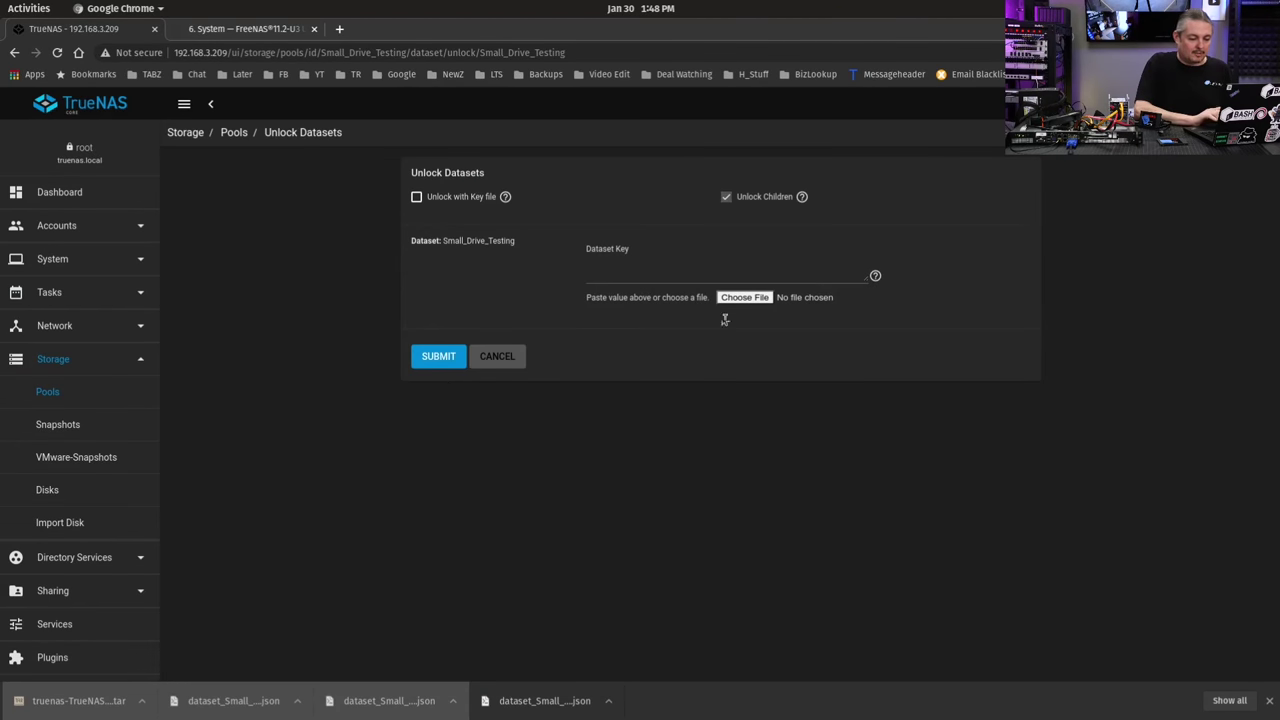
Unlock with the dataset_Small_Drive_Testing_keys (2).json key file and confirm success.
{"action": "left_click", "coordinate": [437, 200]}
{"action": "left_click", "coordinate": [442, 241]}
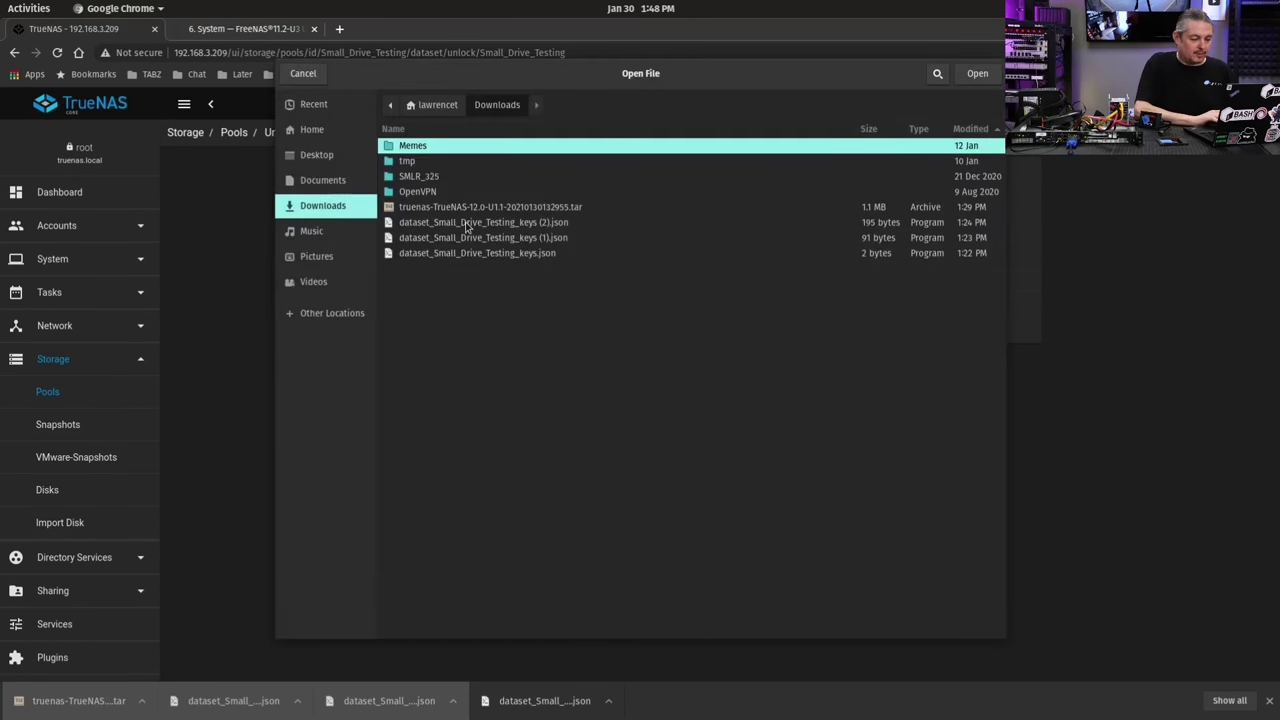
{"action": "left_click", "coordinate": [505, 225]}
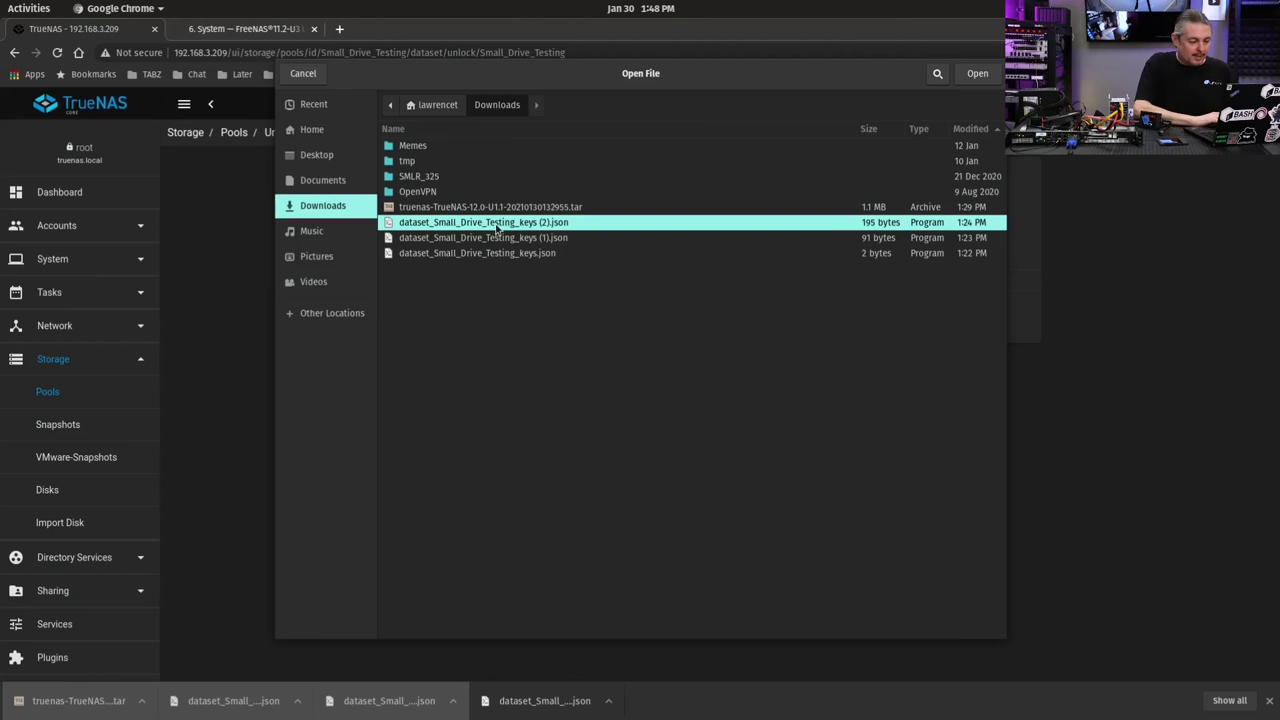
{"action": "left_click", "coordinate": [975, 77]}
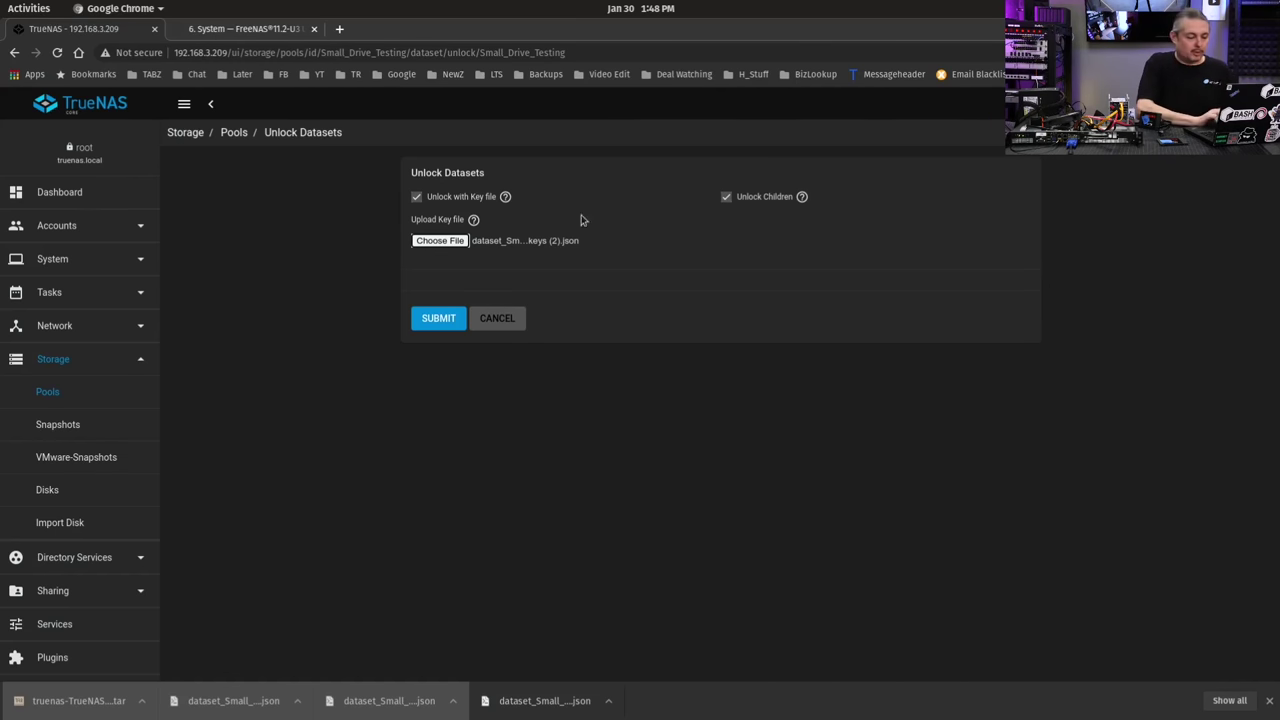
{"action": "left_click", "coordinate": [435, 322]}
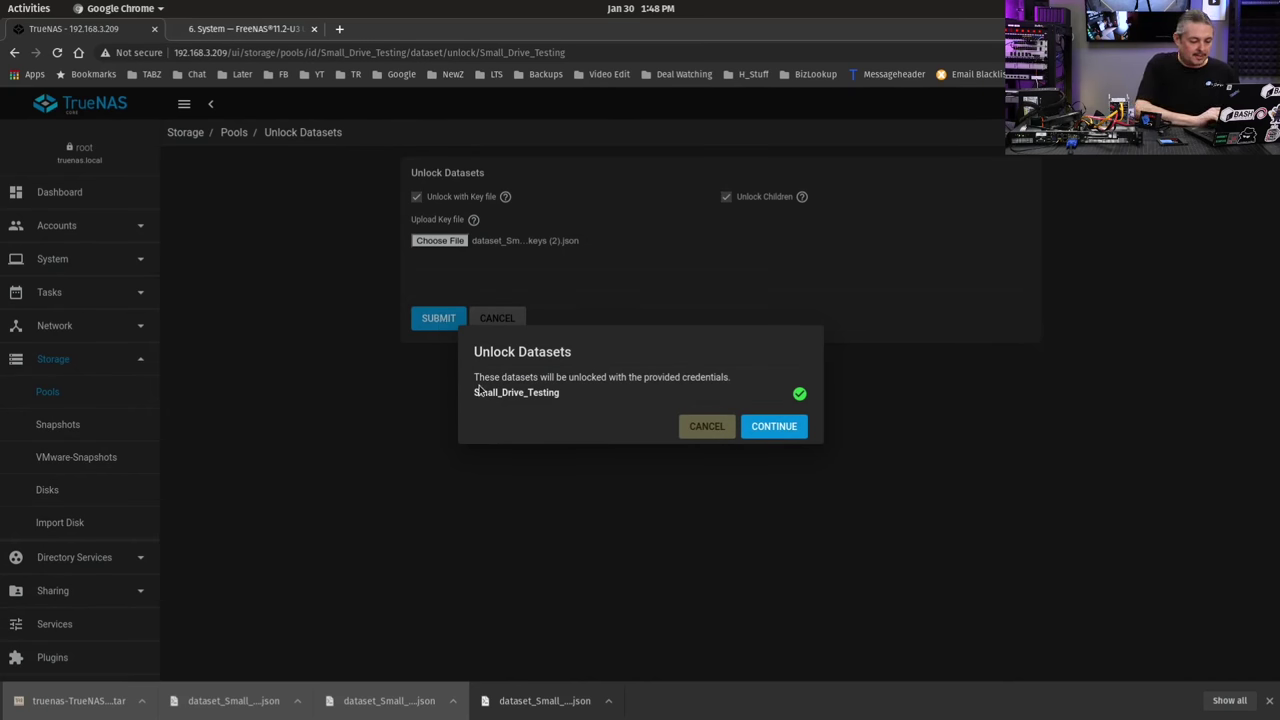
{"action": "left_click", "coordinate": [786, 427]}
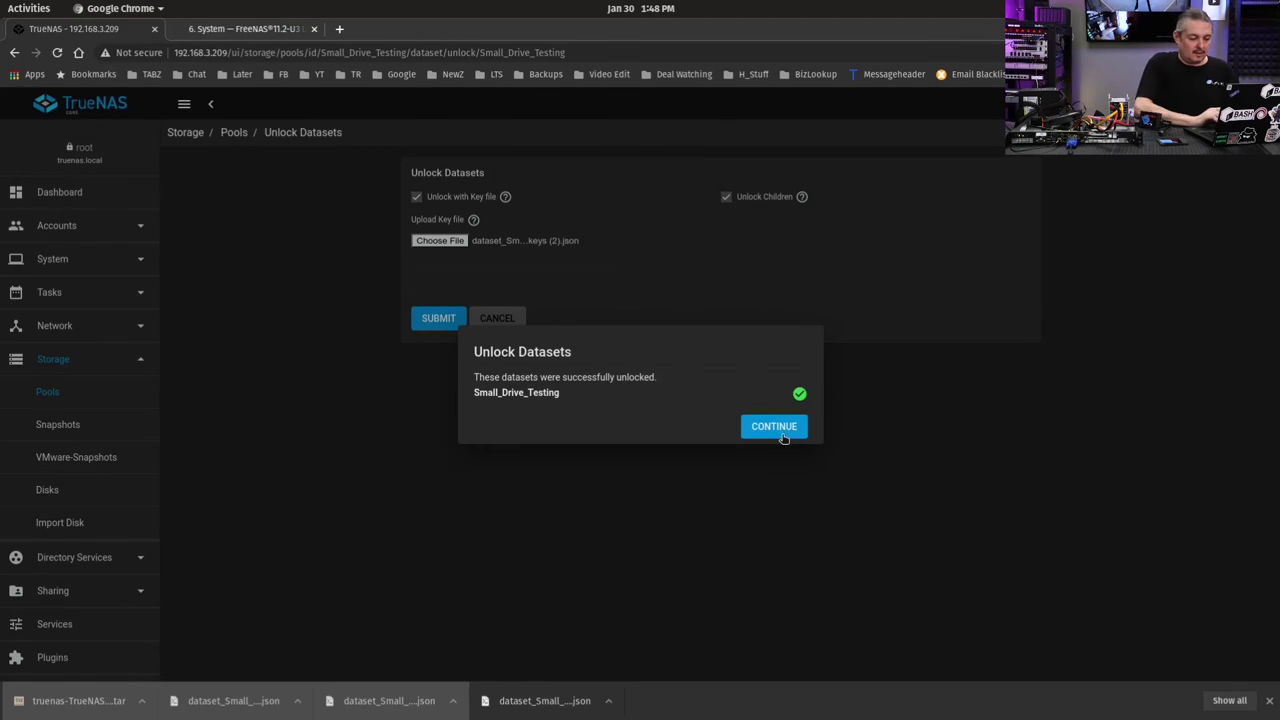
{"action": "left_click", "coordinate": [784, 430]}
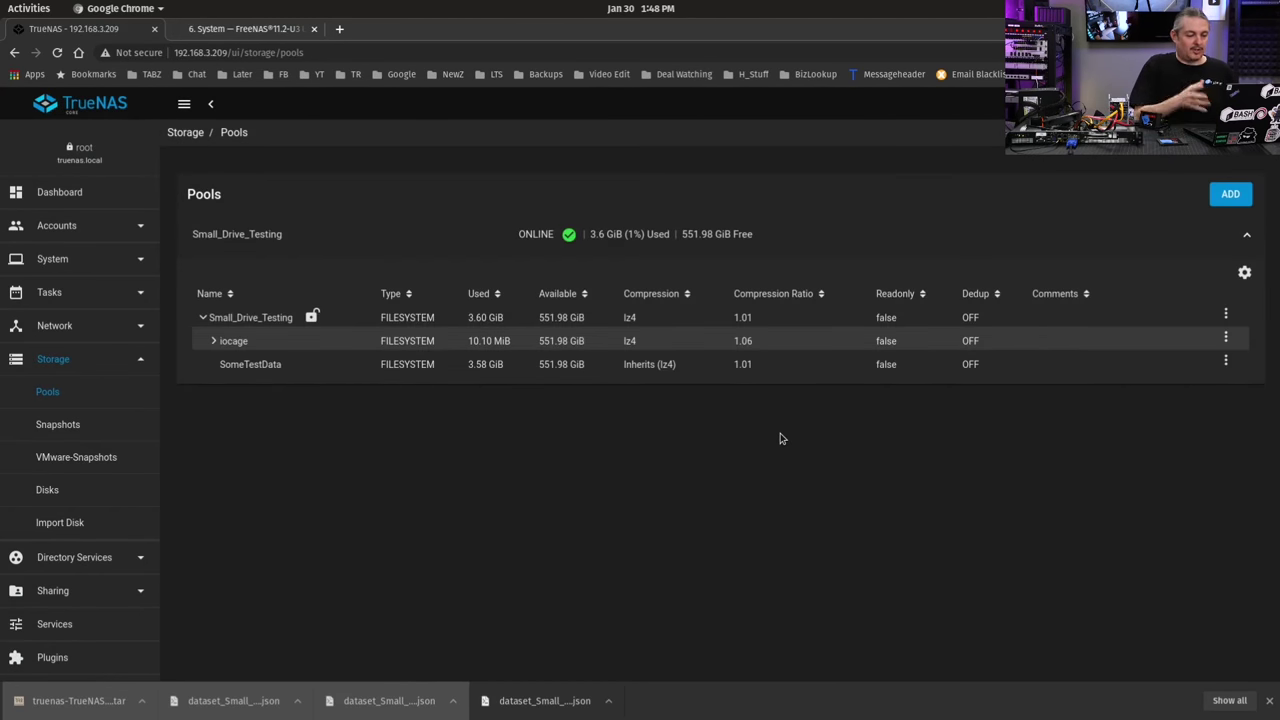
Inspect the iocage and SomeTestData datasets, then check the Windows SMB shares list.
{"action": "left_click", "coordinate": [205, 350]}
{"action": "left_click", "coordinate": [228, 364]}
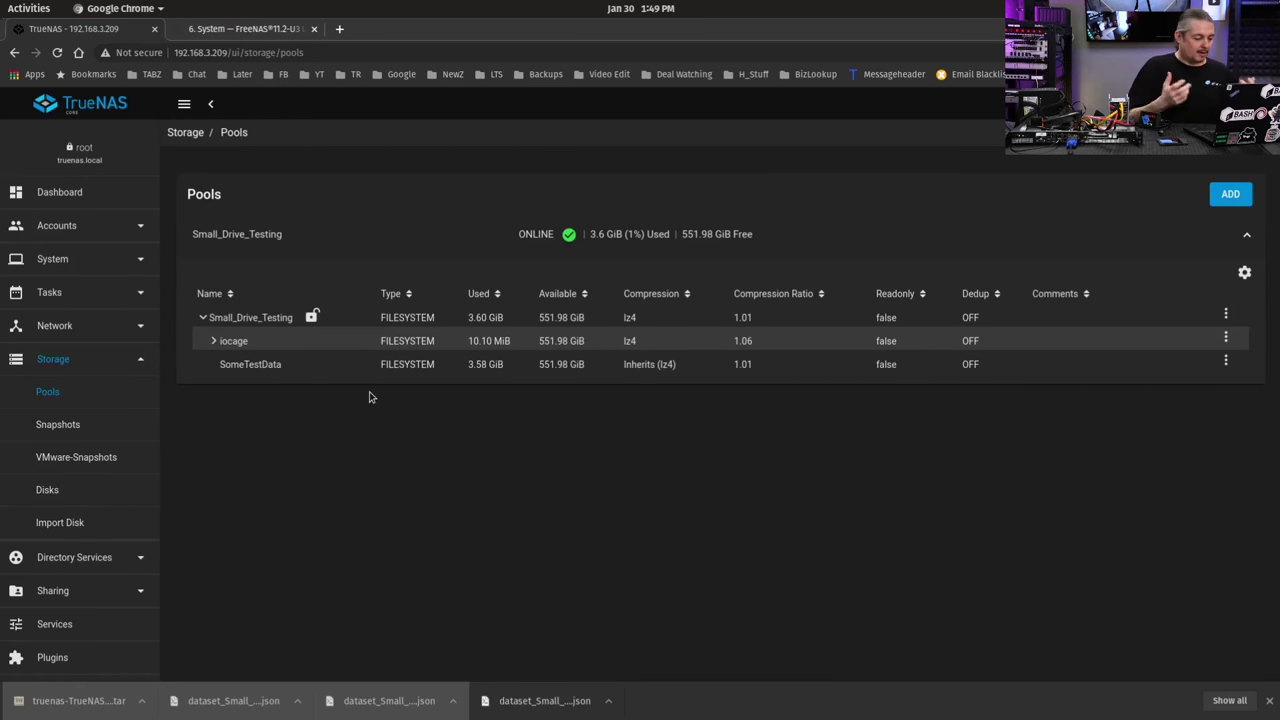
{"action": "left_click", "coordinate": [87, 597]}
{"action": "left_click", "coordinate": [95, 595]}
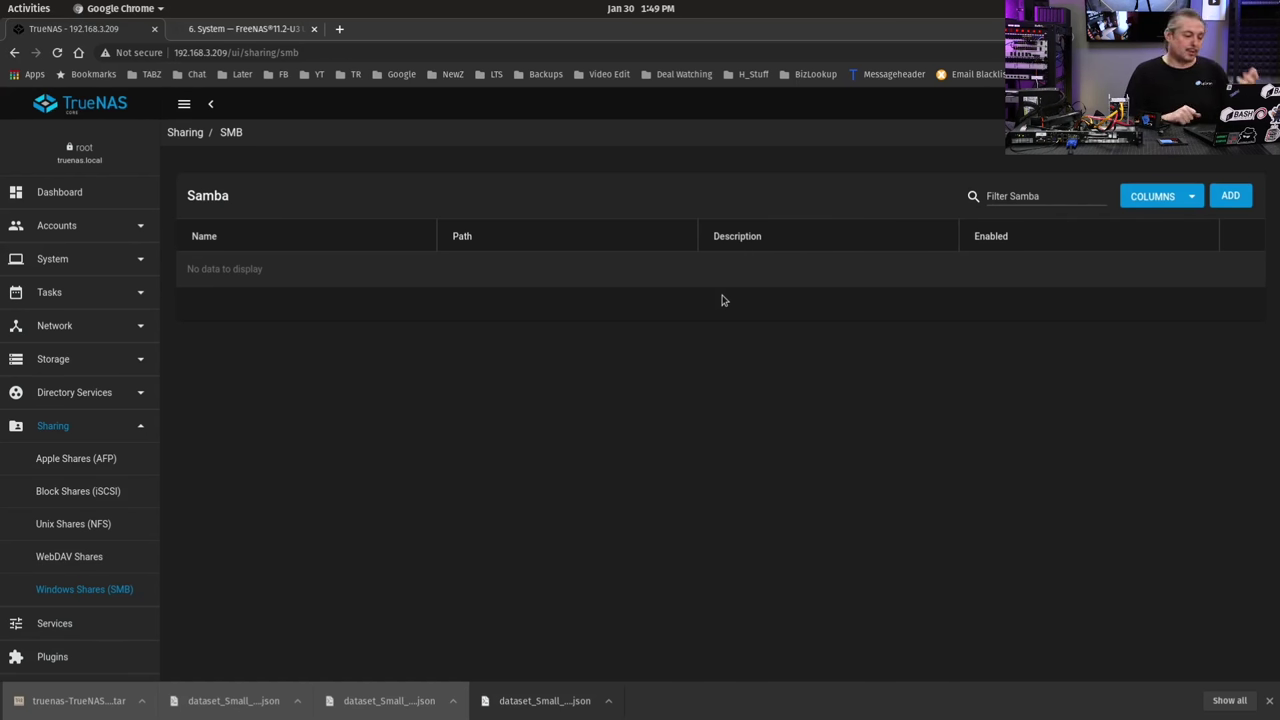
Back on Storage > Pools, expand iocage's child datasets, then go to the Dashboard.
{"action": "left_click", "coordinate": [72, 358]}
{"action": "left_click", "coordinate": [69, 392]}
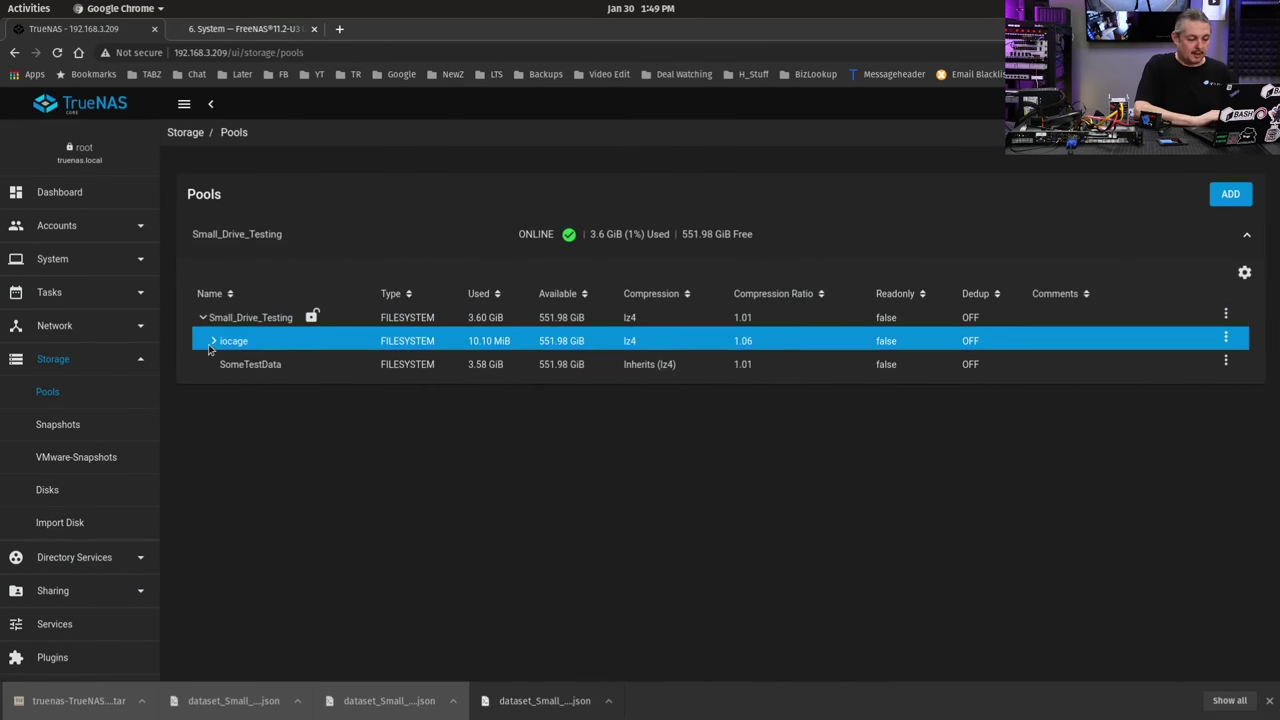
{"action": "left_click", "coordinate": [215, 341]}
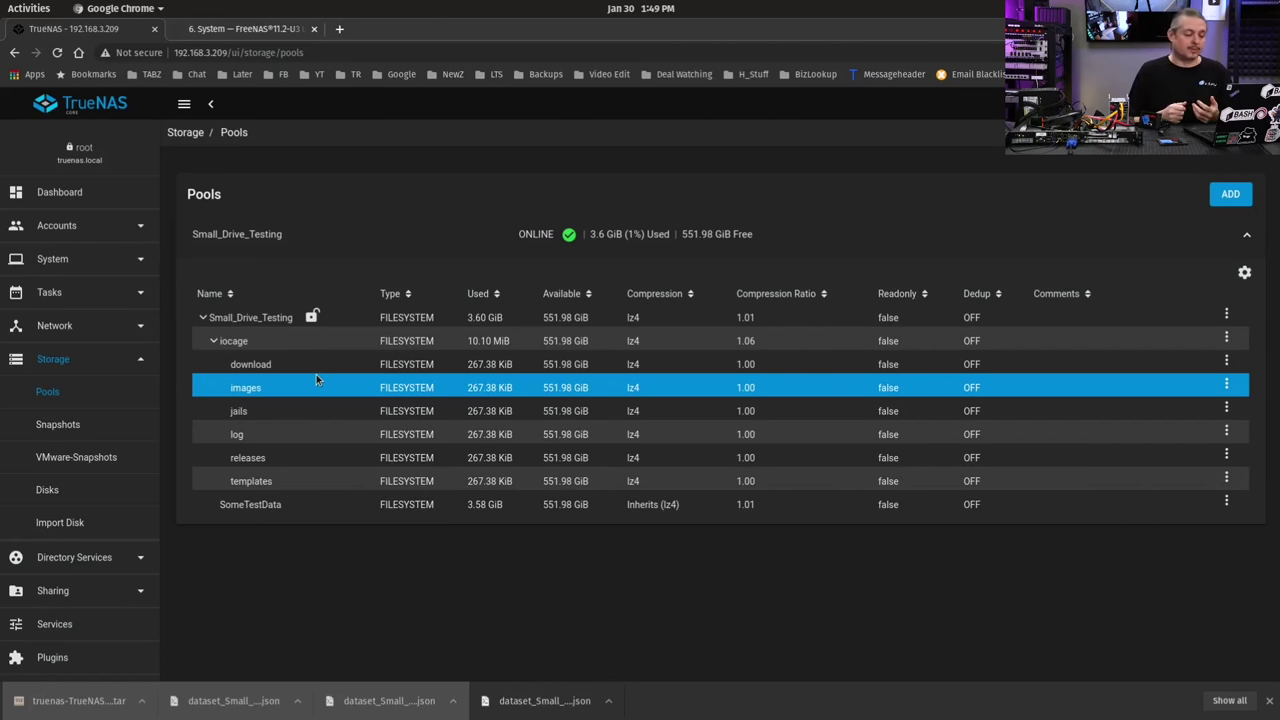
{"action": "left_click", "coordinate": [92, 190]}
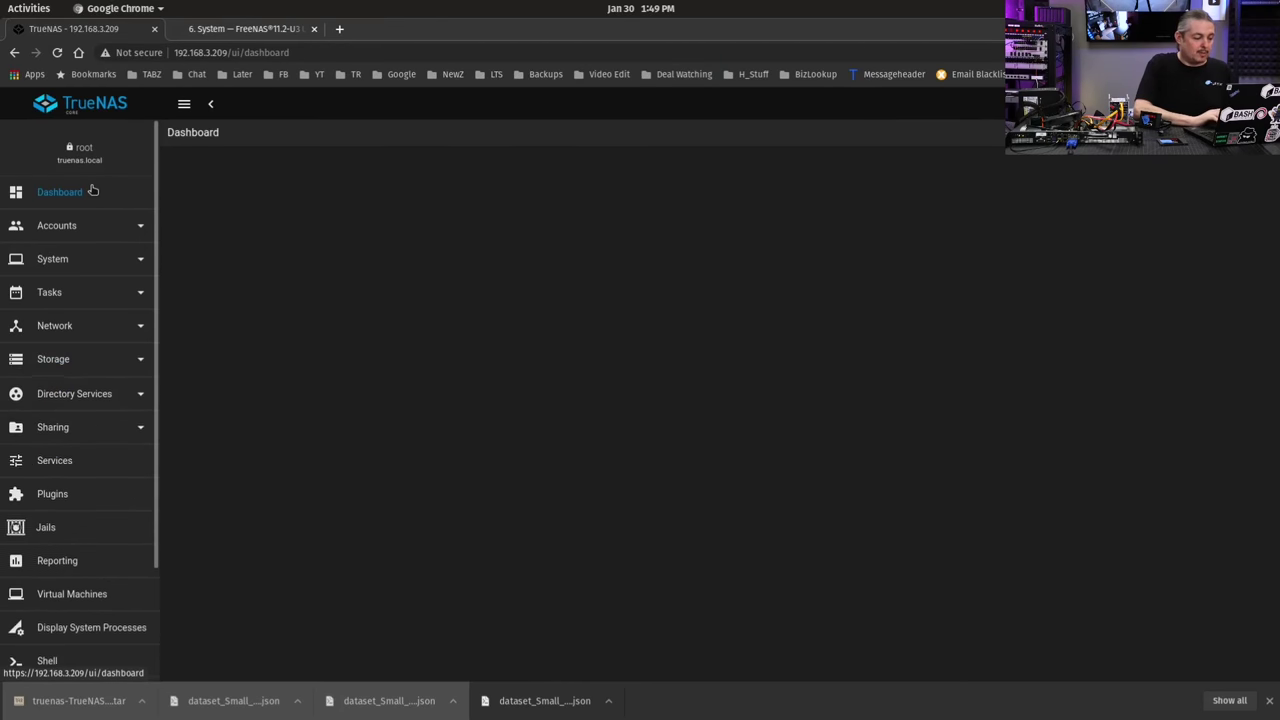
Upload the saved TrueNAS 12.0-U1.1 configuration tar file from System > General and reboot.
{"action": "left_click", "coordinate": [79, 263]}
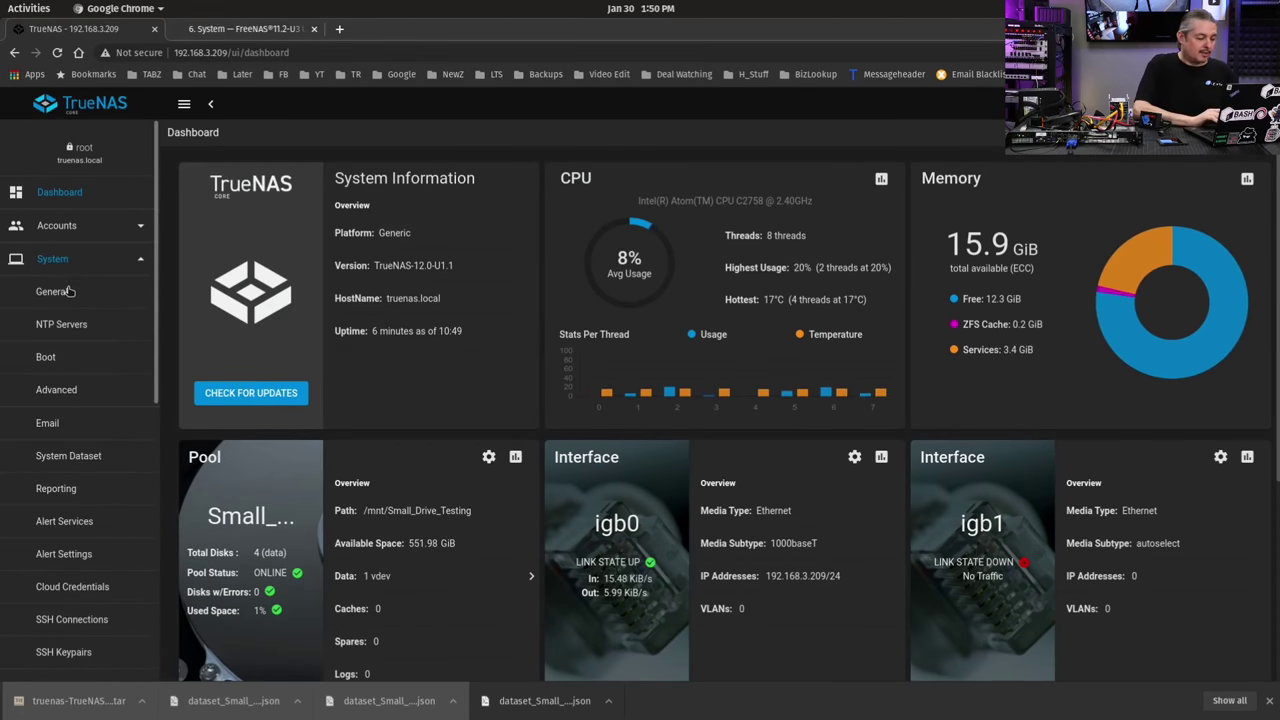
{"action": "left_click", "coordinate": [69, 291]}
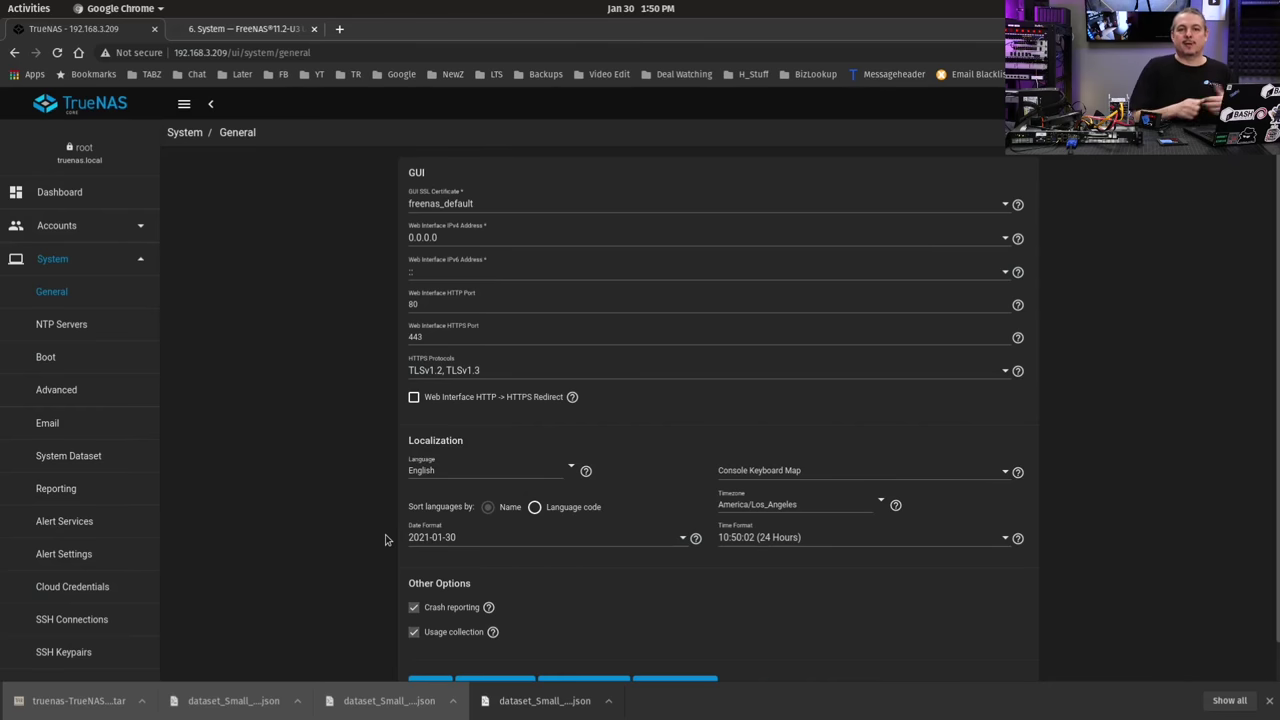
{"action": "scroll", "coordinate": [383, 433], "scroll_direction": "down", "scroll_amount": 1}
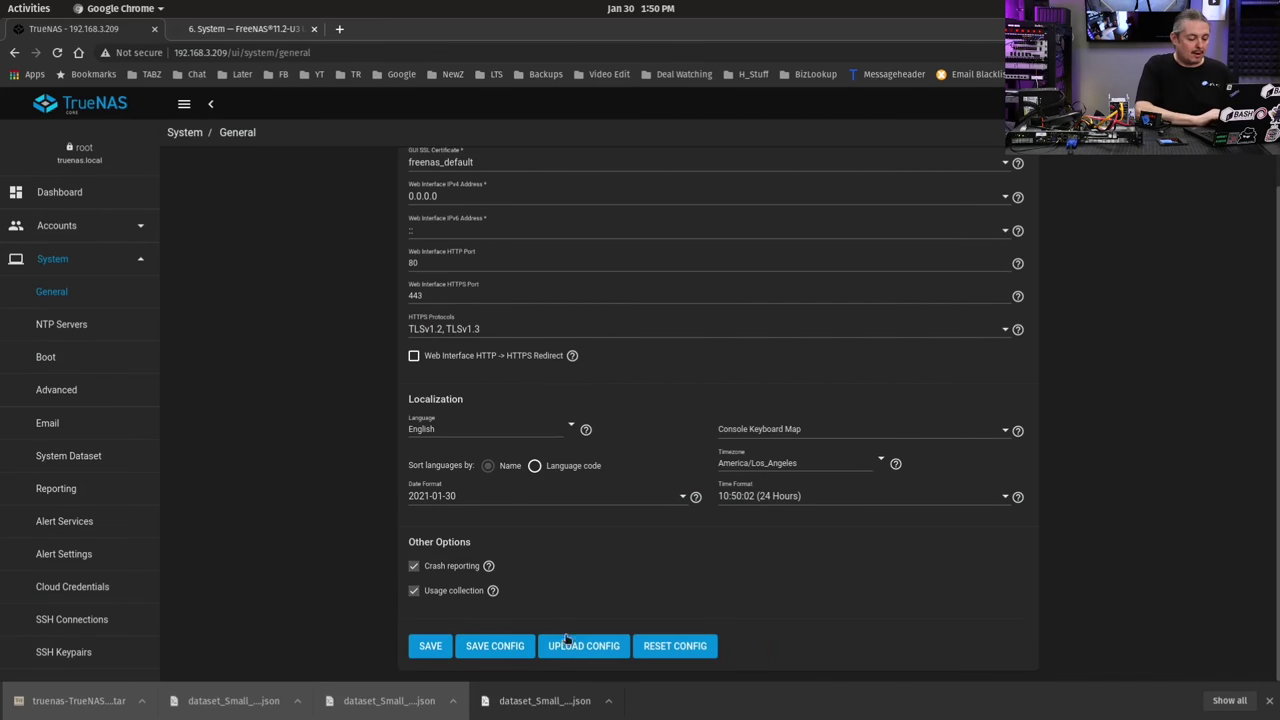
{"action": "left_click", "coordinate": [600, 646]}
{"action": "left_click", "coordinate": [536, 428]}
{"action": "left_click", "coordinate": [466, 210]}
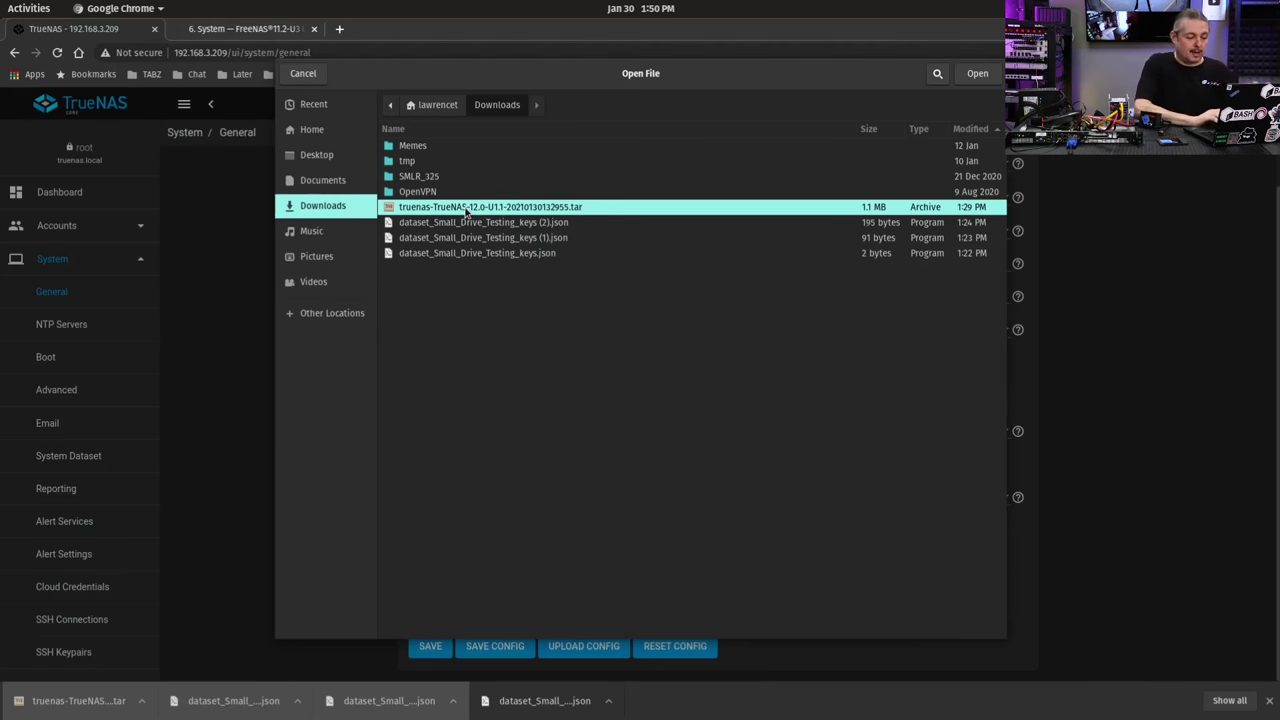
{"action": "left_click", "coordinate": [985, 80]}
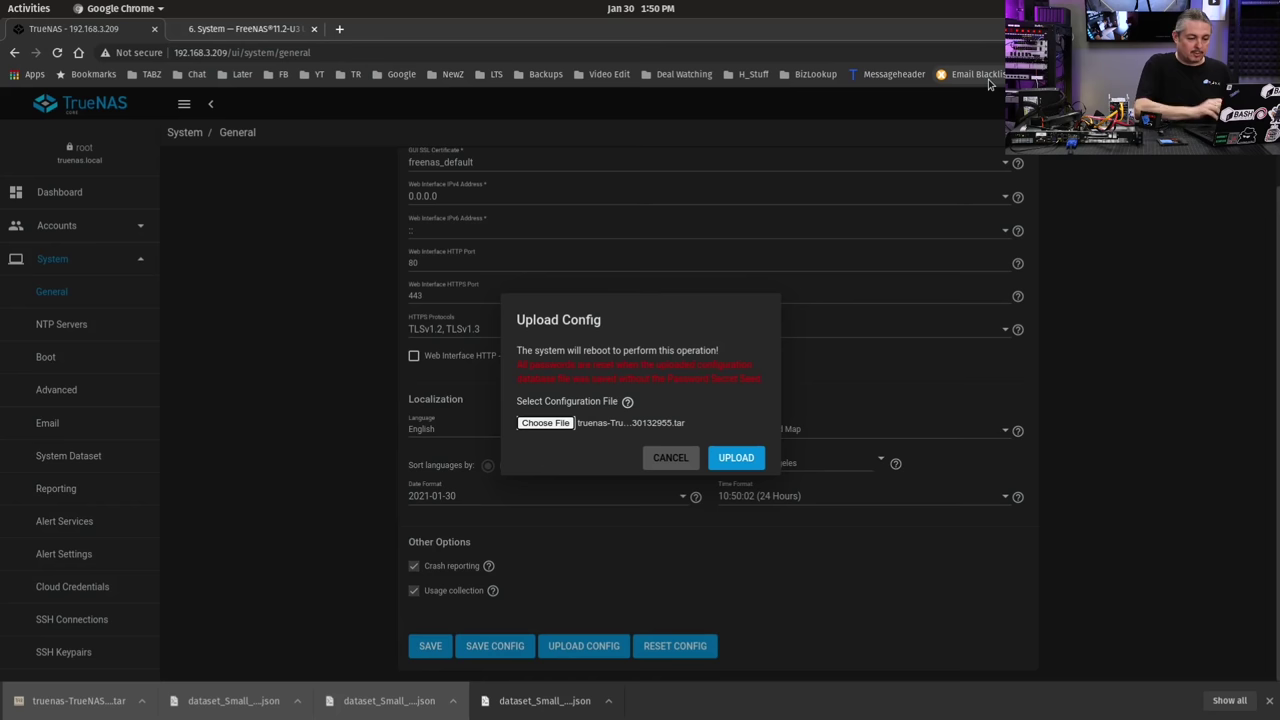
{"action": "left_click", "coordinate": [757, 457]}
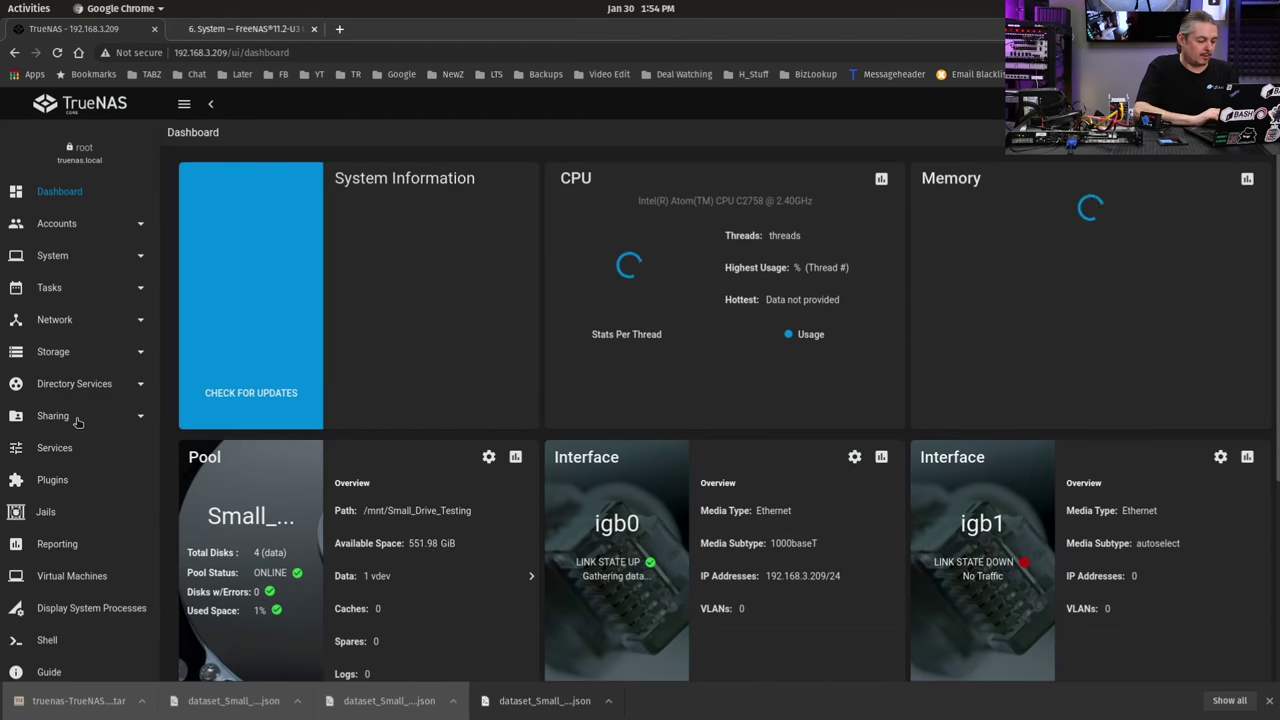
Check the SomeTestData SMB share is listed, then view the Small_Drive_Testing pool online.
{"action": "left_click", "coordinate": [78, 422]}
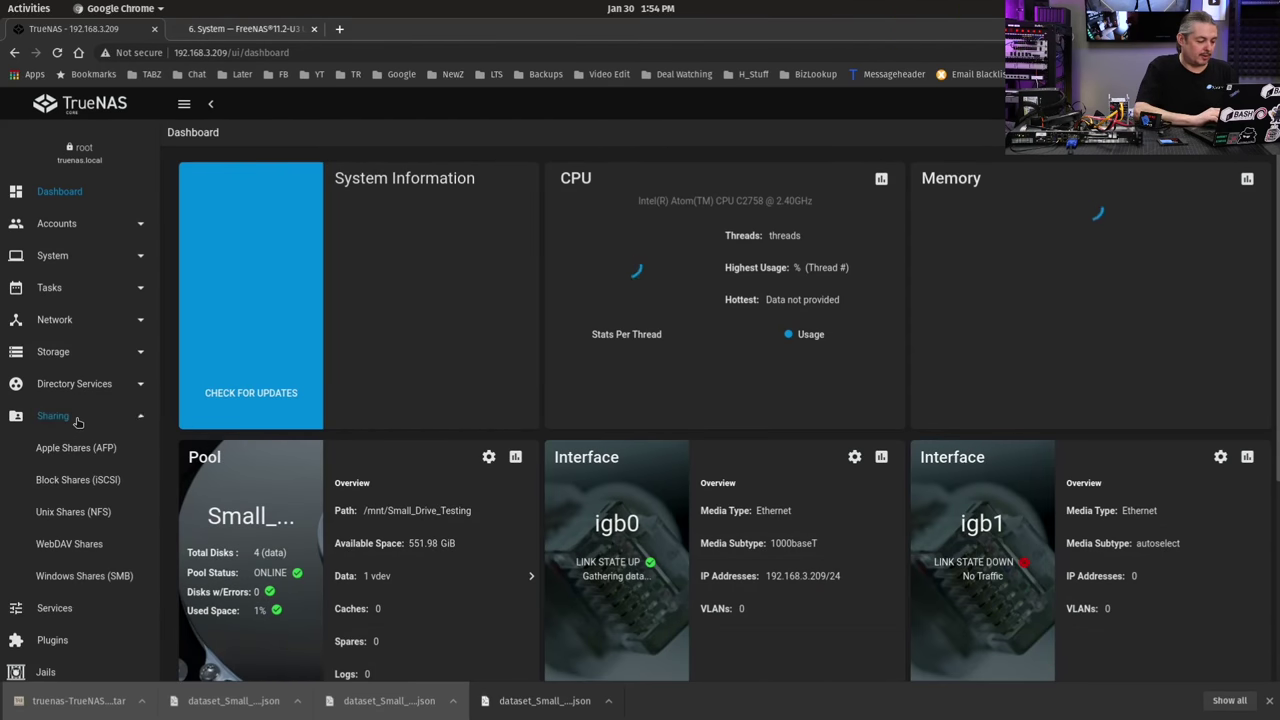
{"action": "left_click", "coordinate": [90, 590]}
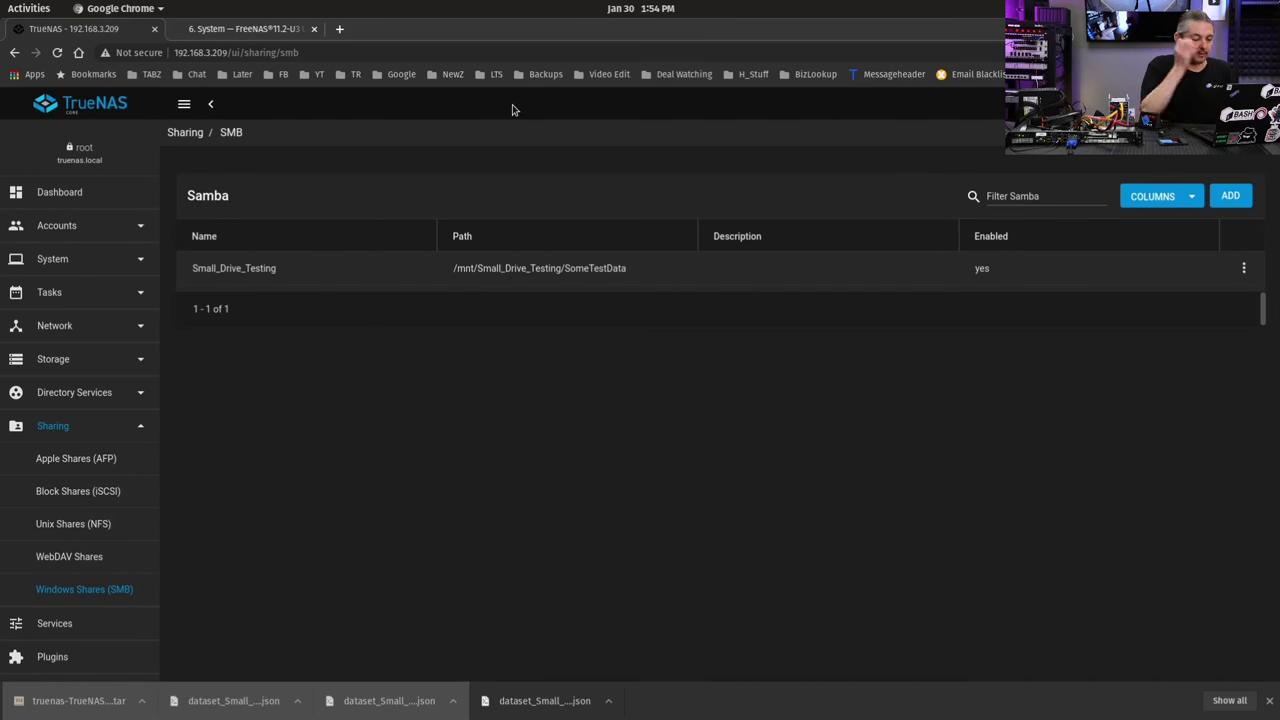
{"action": "left_click", "coordinate": [63, 362]}
{"action": "left_click", "coordinate": [57, 390]}
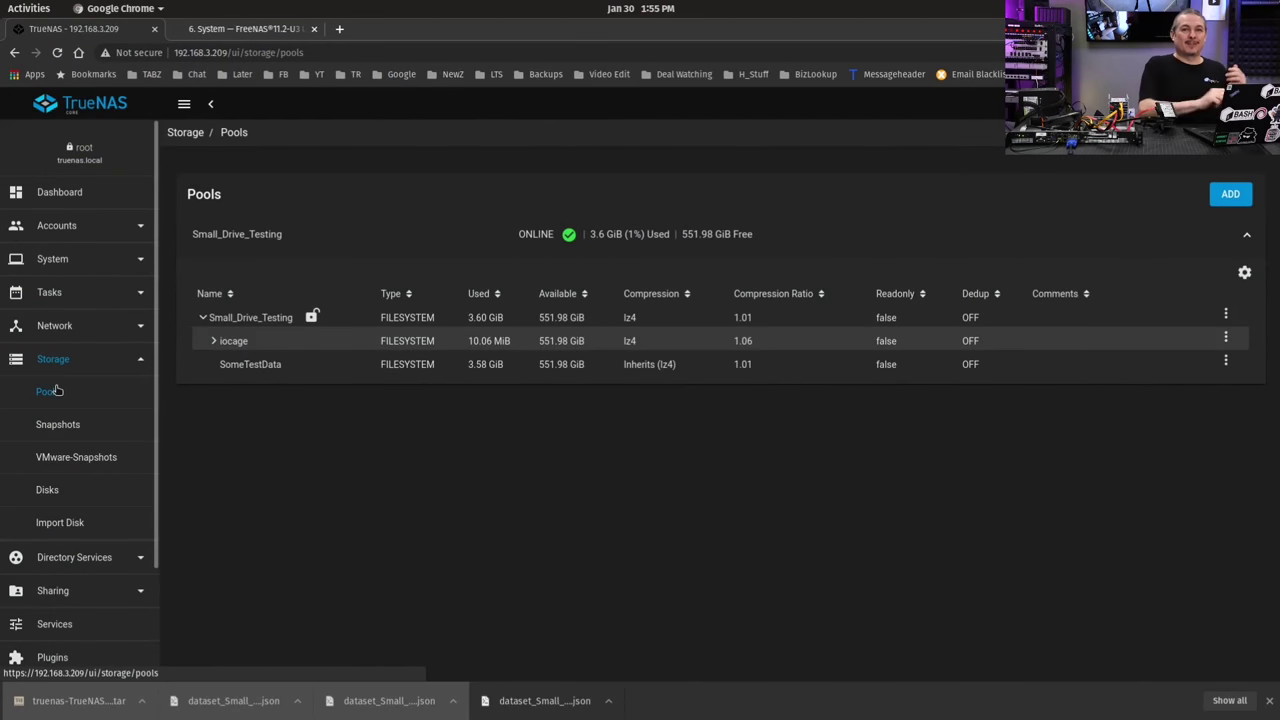
From the boot pool status, open the Attach form for disk ada5 (223.57 GiB).
{"action": "left_click", "coordinate": [55, 266]}
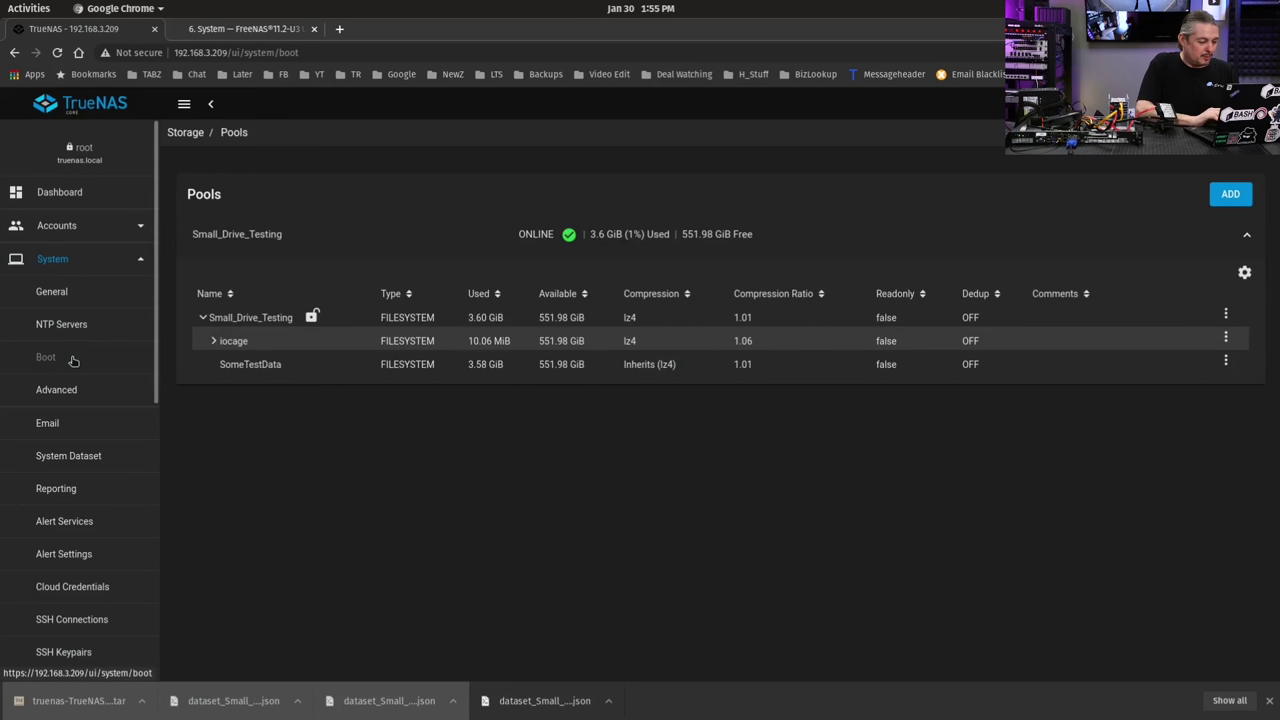
{"action": "left_click", "coordinate": [46, 357]}
{"action": "left_click", "coordinate": [1205, 196]}
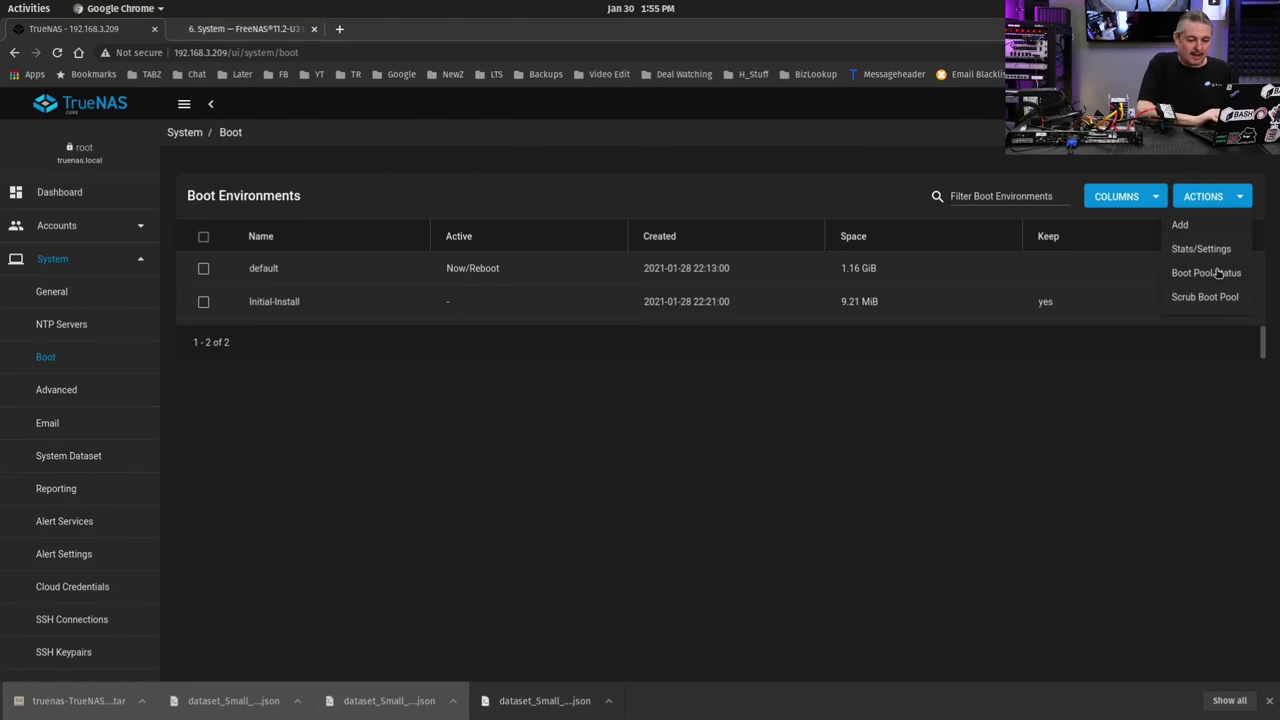
{"action": "left_click", "coordinate": [1206, 273]}
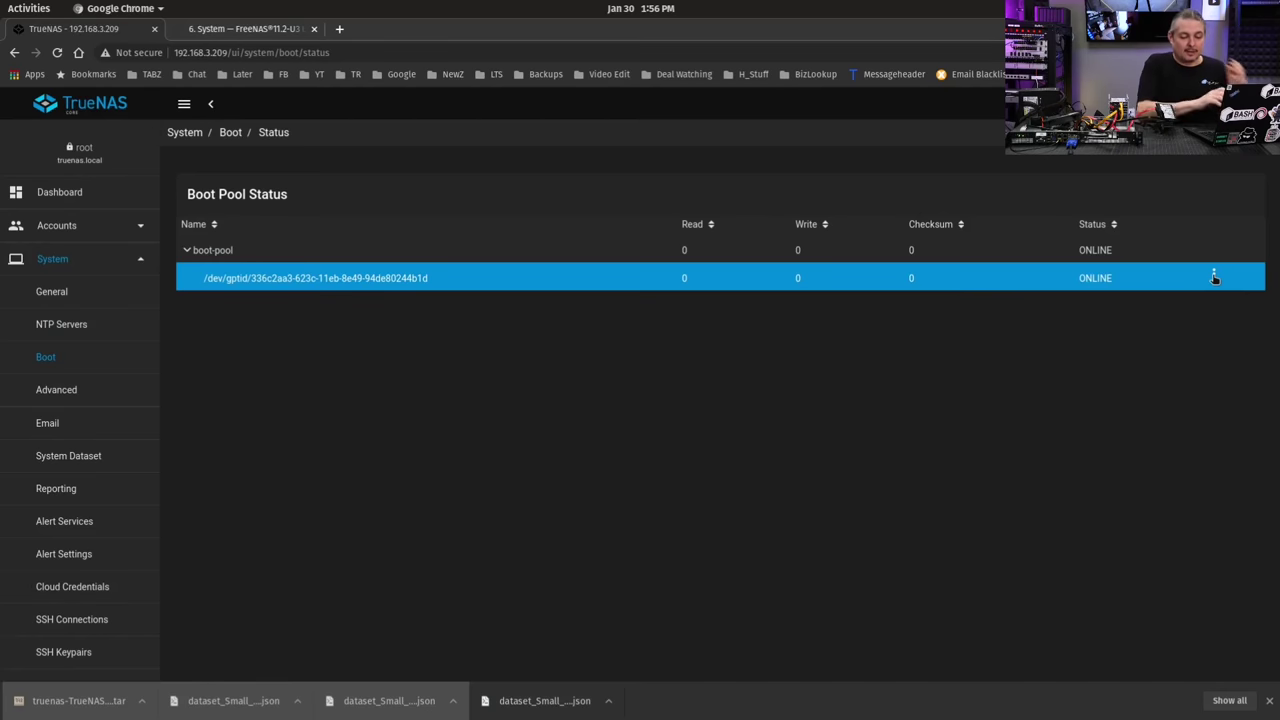
{"action": "left_click", "coordinate": [1214, 278]}
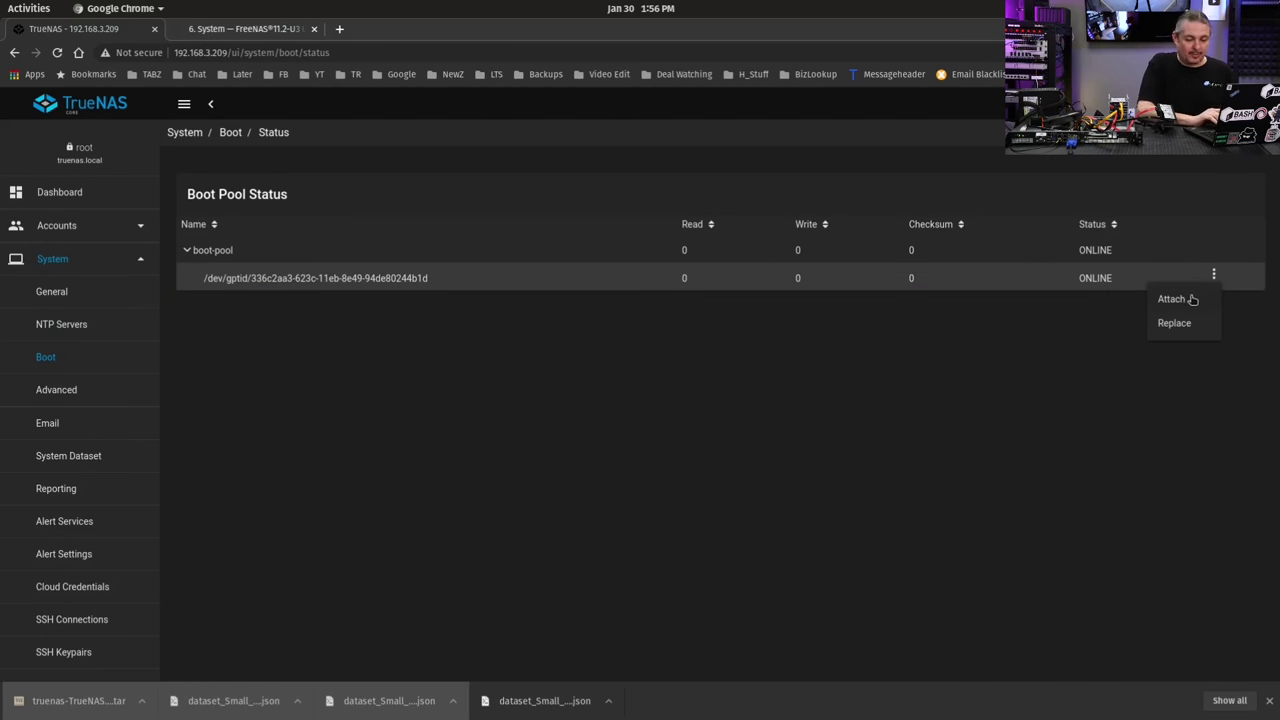
{"action": "left_click", "coordinate": [1172, 299]}
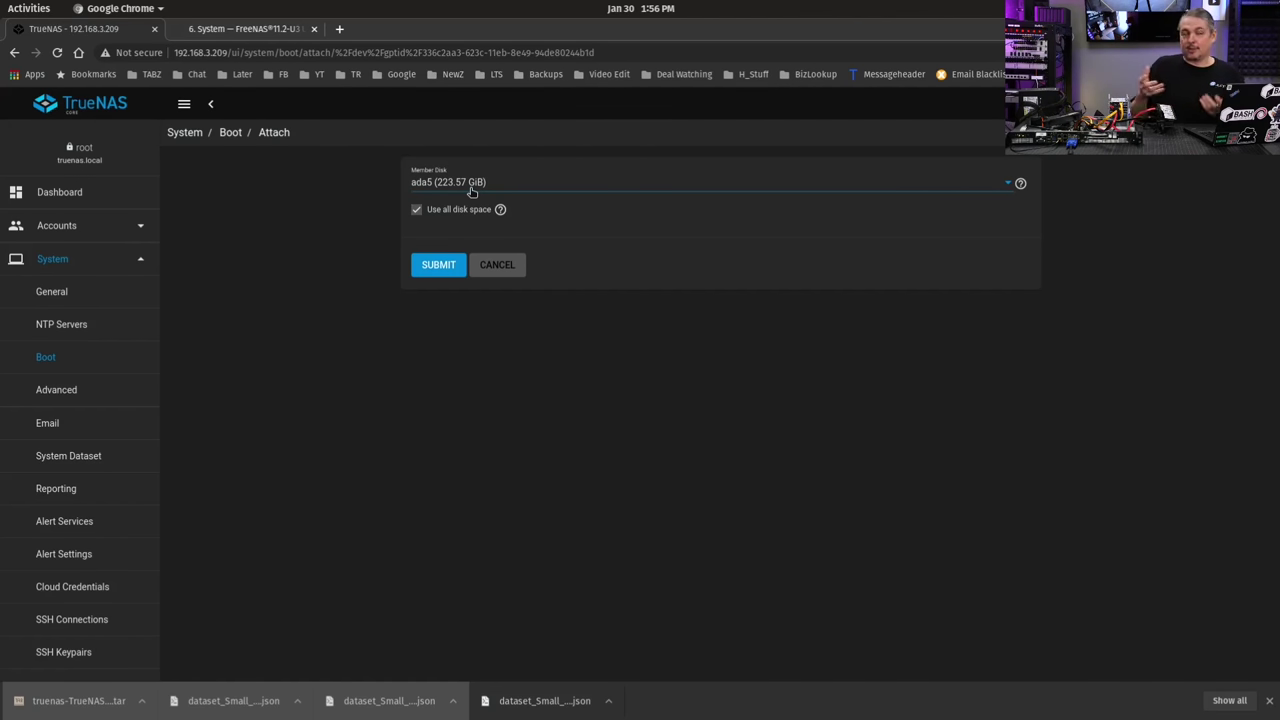
Submit the Attach form to mirror ada5 onto the existing boot drive.
{"action": "left_click", "coordinate": [433, 268]}
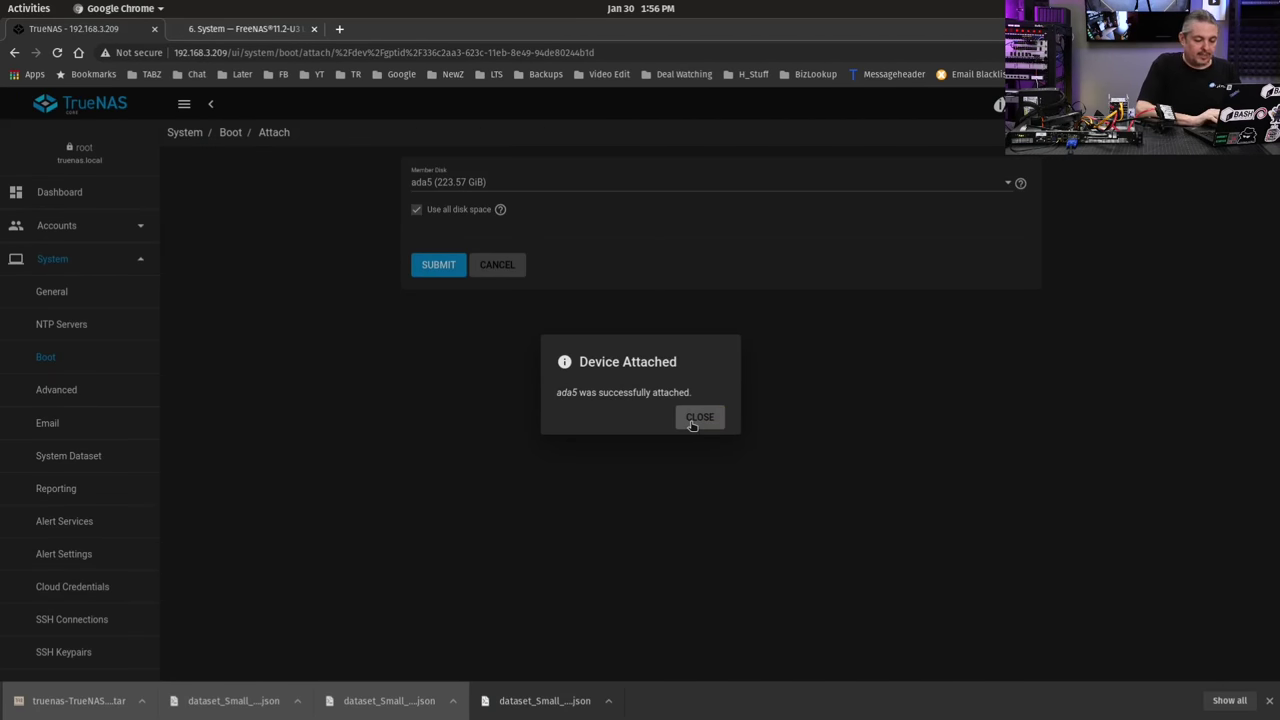
Dismiss the Device Attached notice and view the boot pool with both mirrored drives online.
{"action": "left_click", "coordinate": [699, 418]}
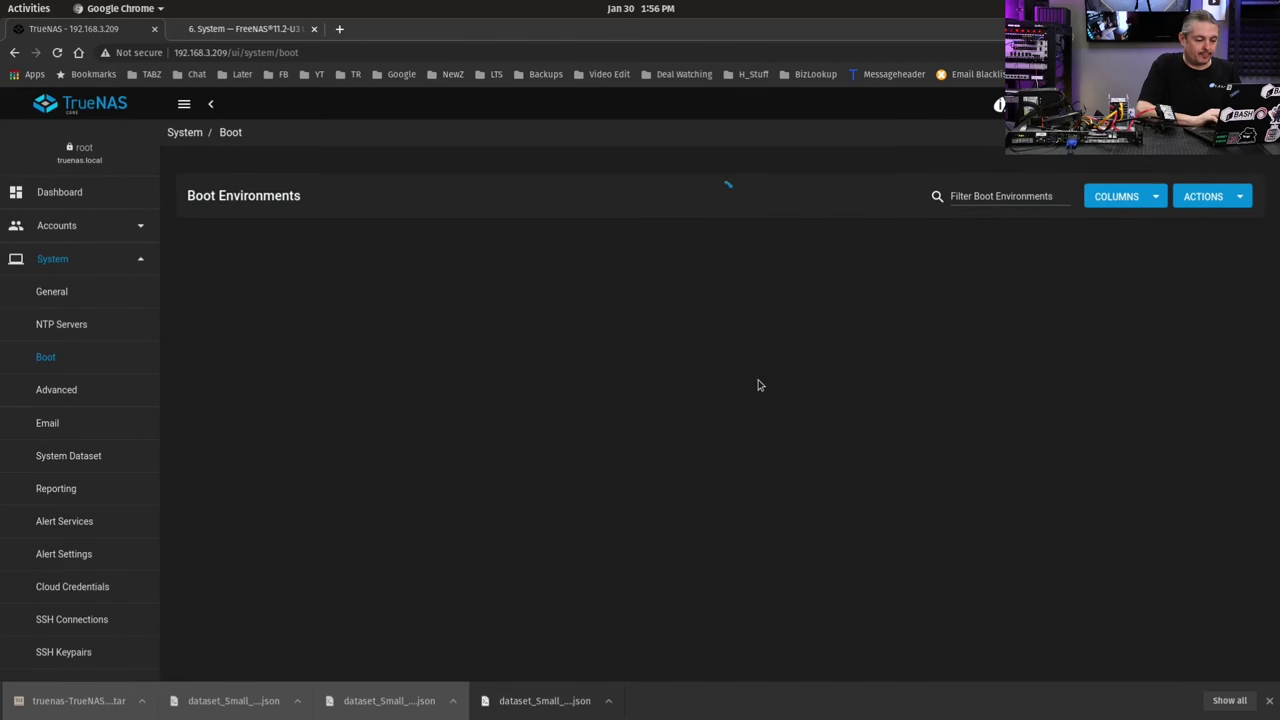
{"action": "left_click", "coordinate": [1235, 197]}
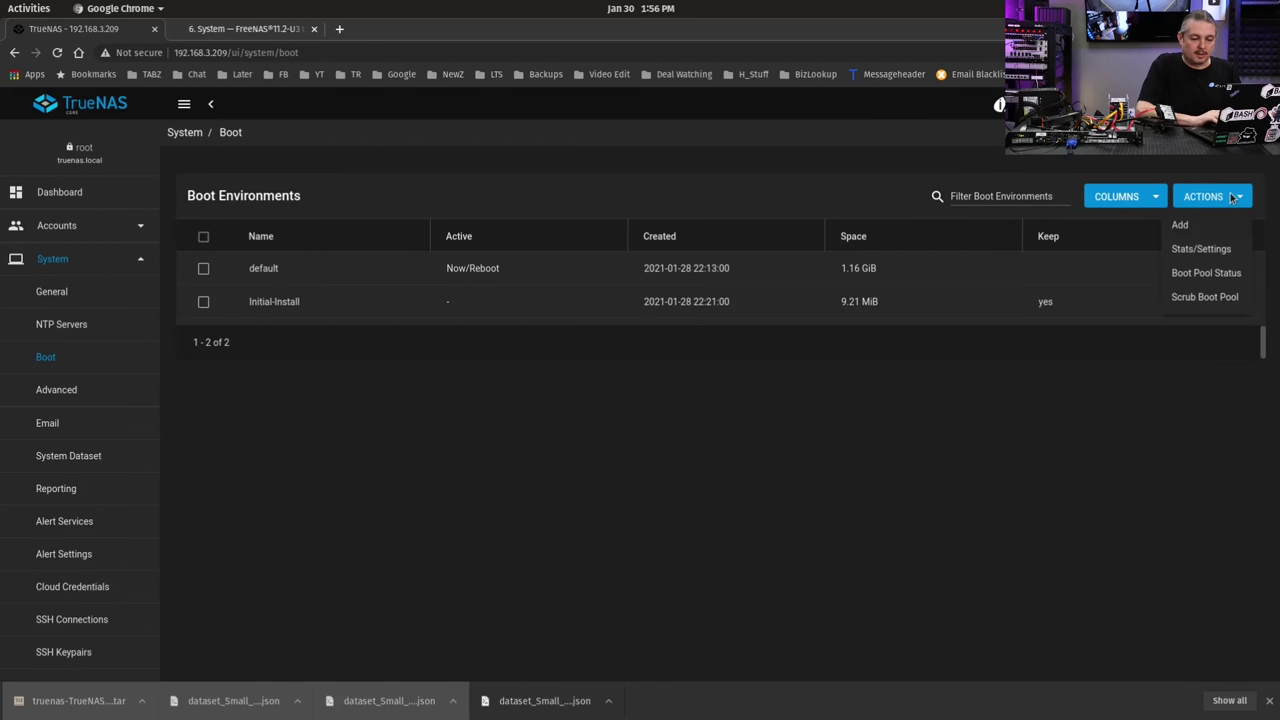
{"action": "left_click", "coordinate": [1220, 272]}
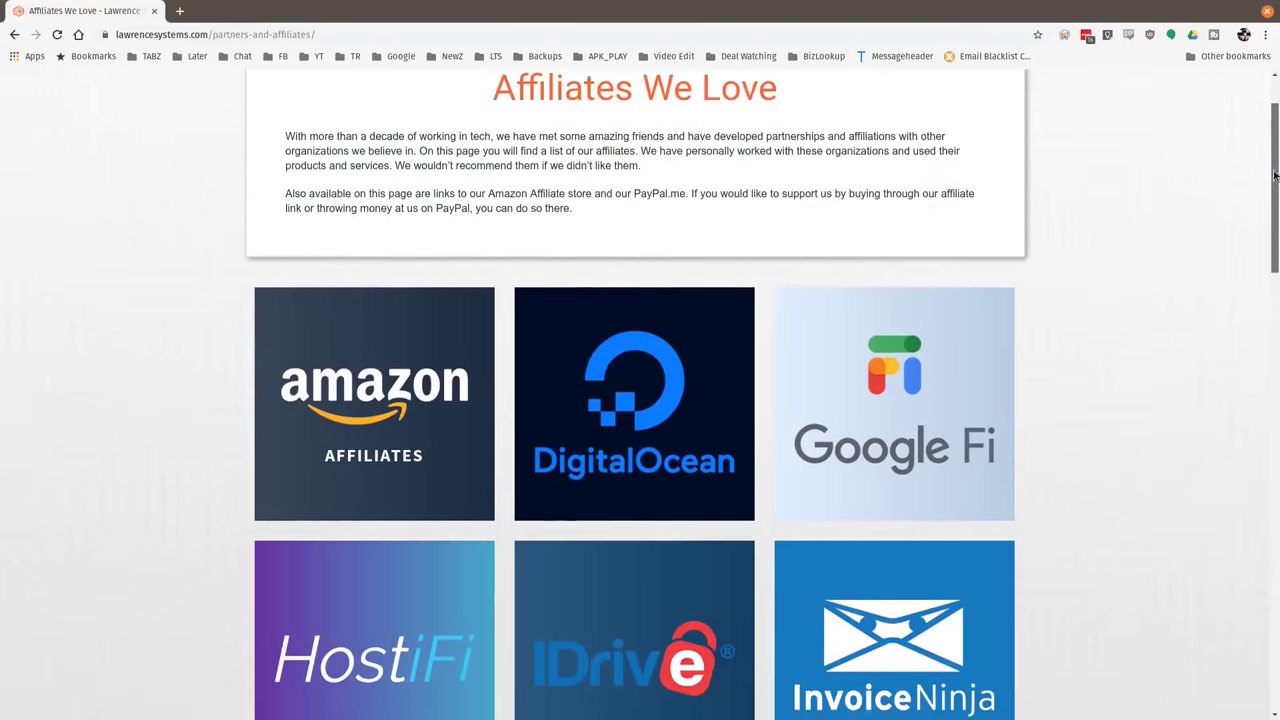
Scroll down the affiliates page past partners like Linode, Netgate and PayPal.me.
{"action": "scroll", "coordinate": [1263, 283], "scroll_direction": "down", "scroll_amount": 4}
{"action": "scroll", "coordinate": [1263, 283], "scroll_direction": "down", "scroll_amount": 4}
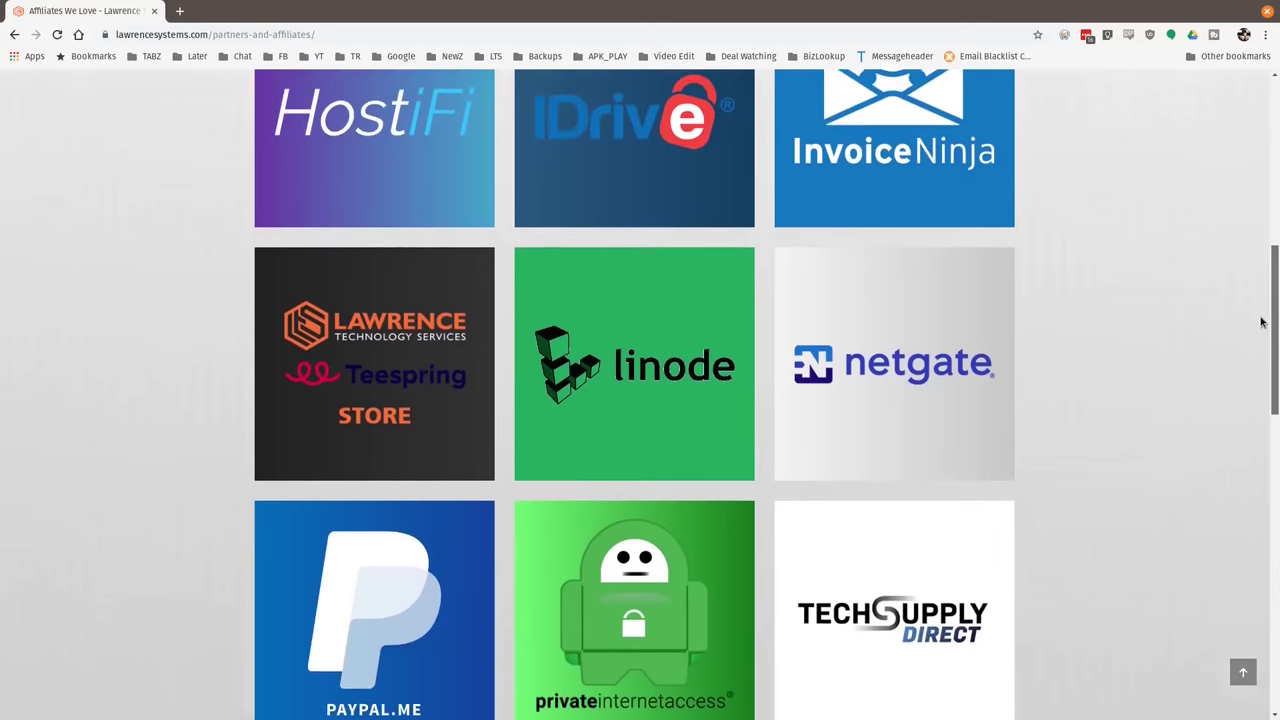